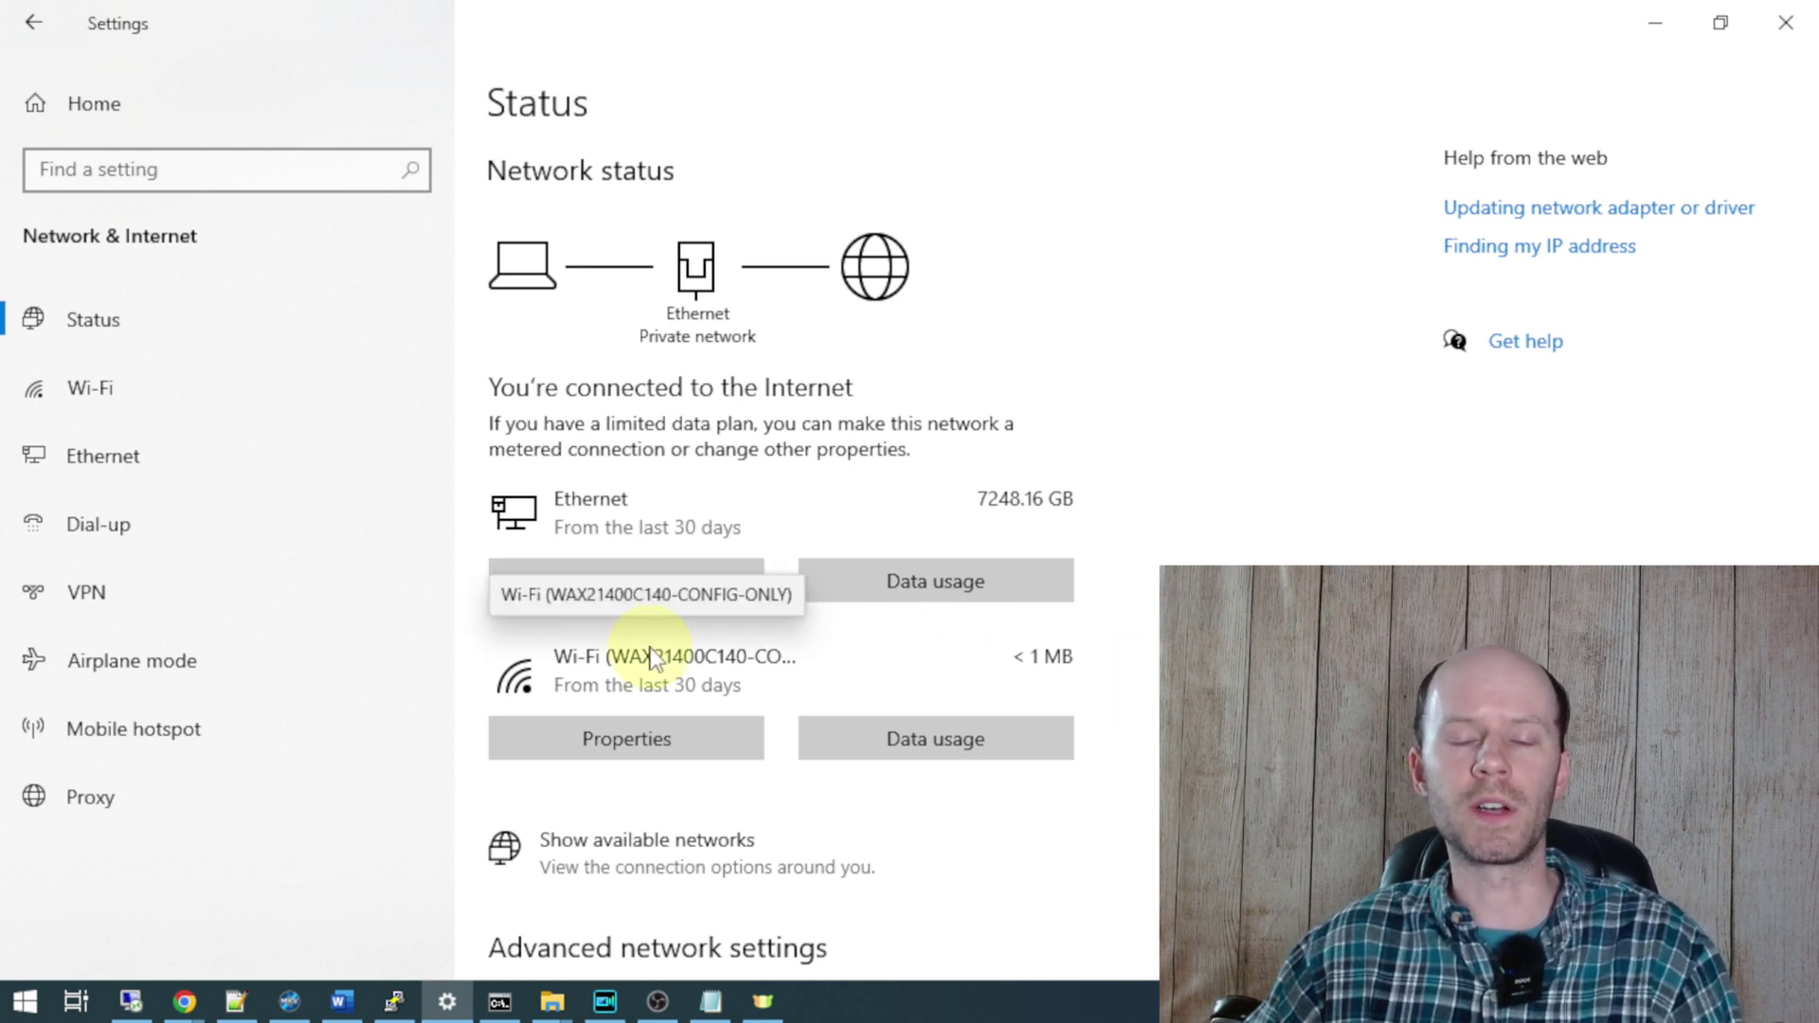
# - Look up the WAX21400C140-CONFIG-ONLY connection's IPv4 address and DNS server 192.168.100.1, then switch to Chrome
pyautogui.click(670, 740)
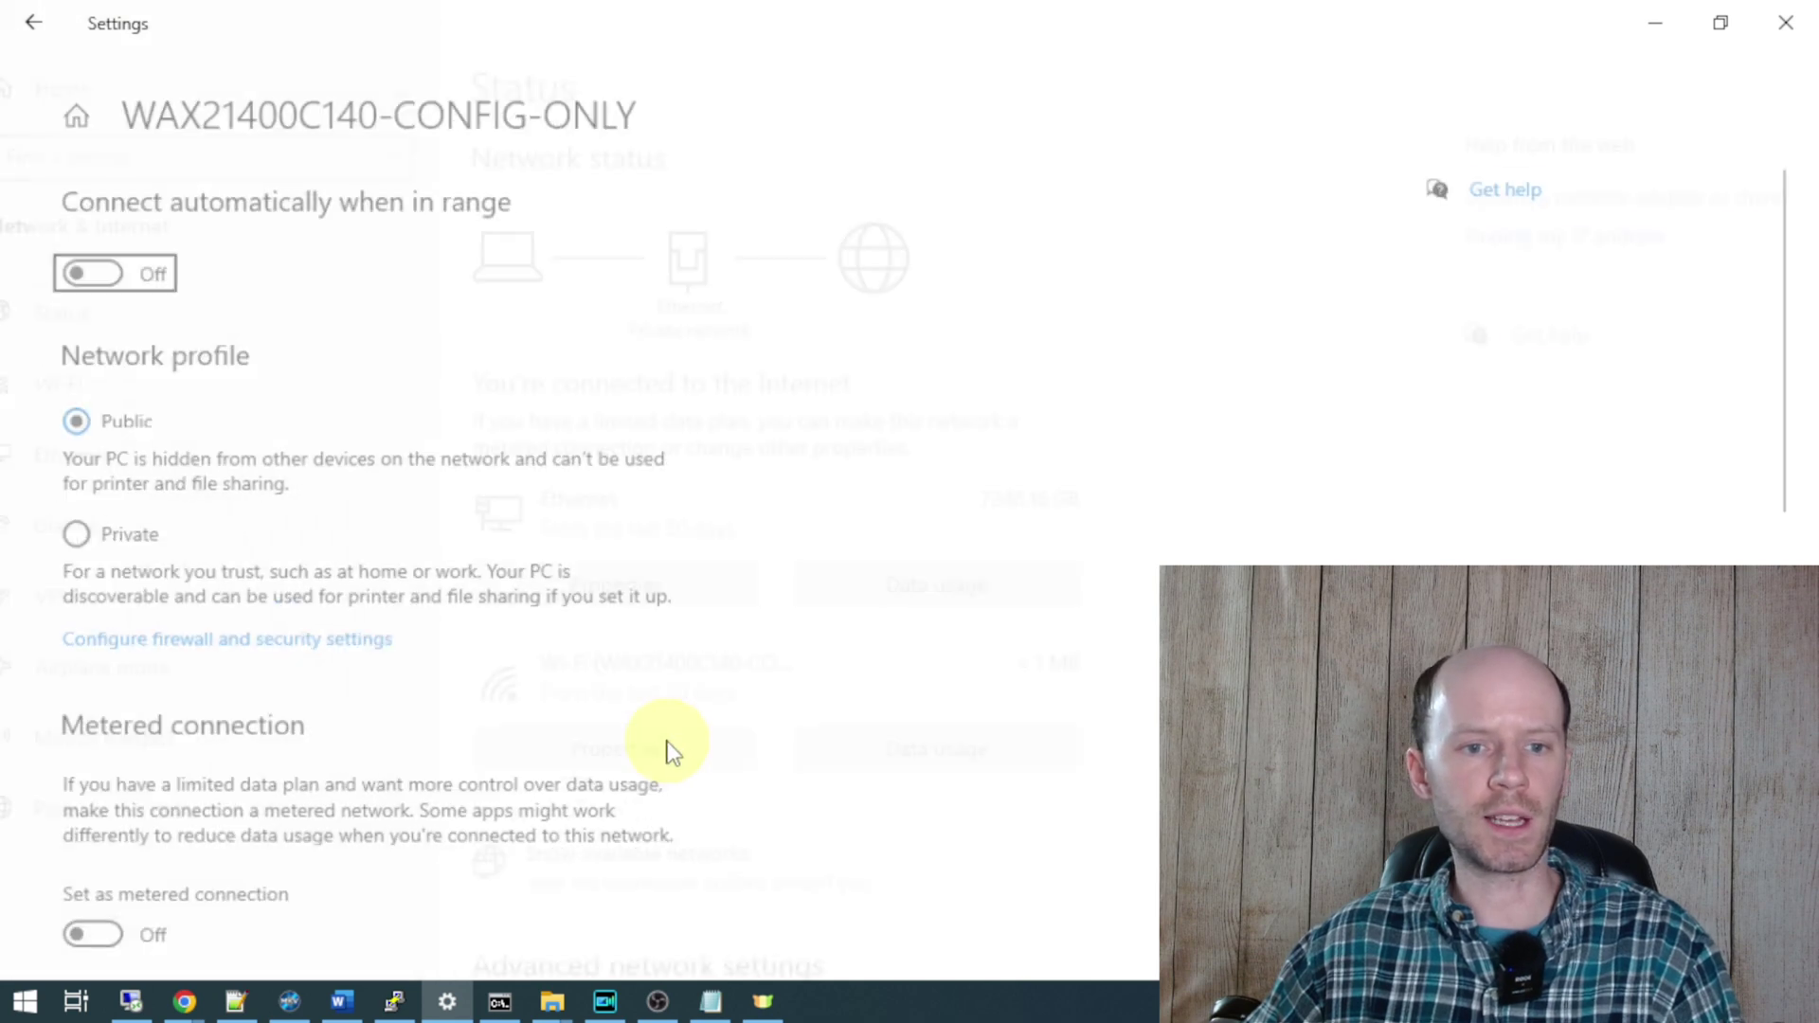
pyautogui.scroll(-5, 699, 723)
pyautogui.scroll(-3, 705, 725)
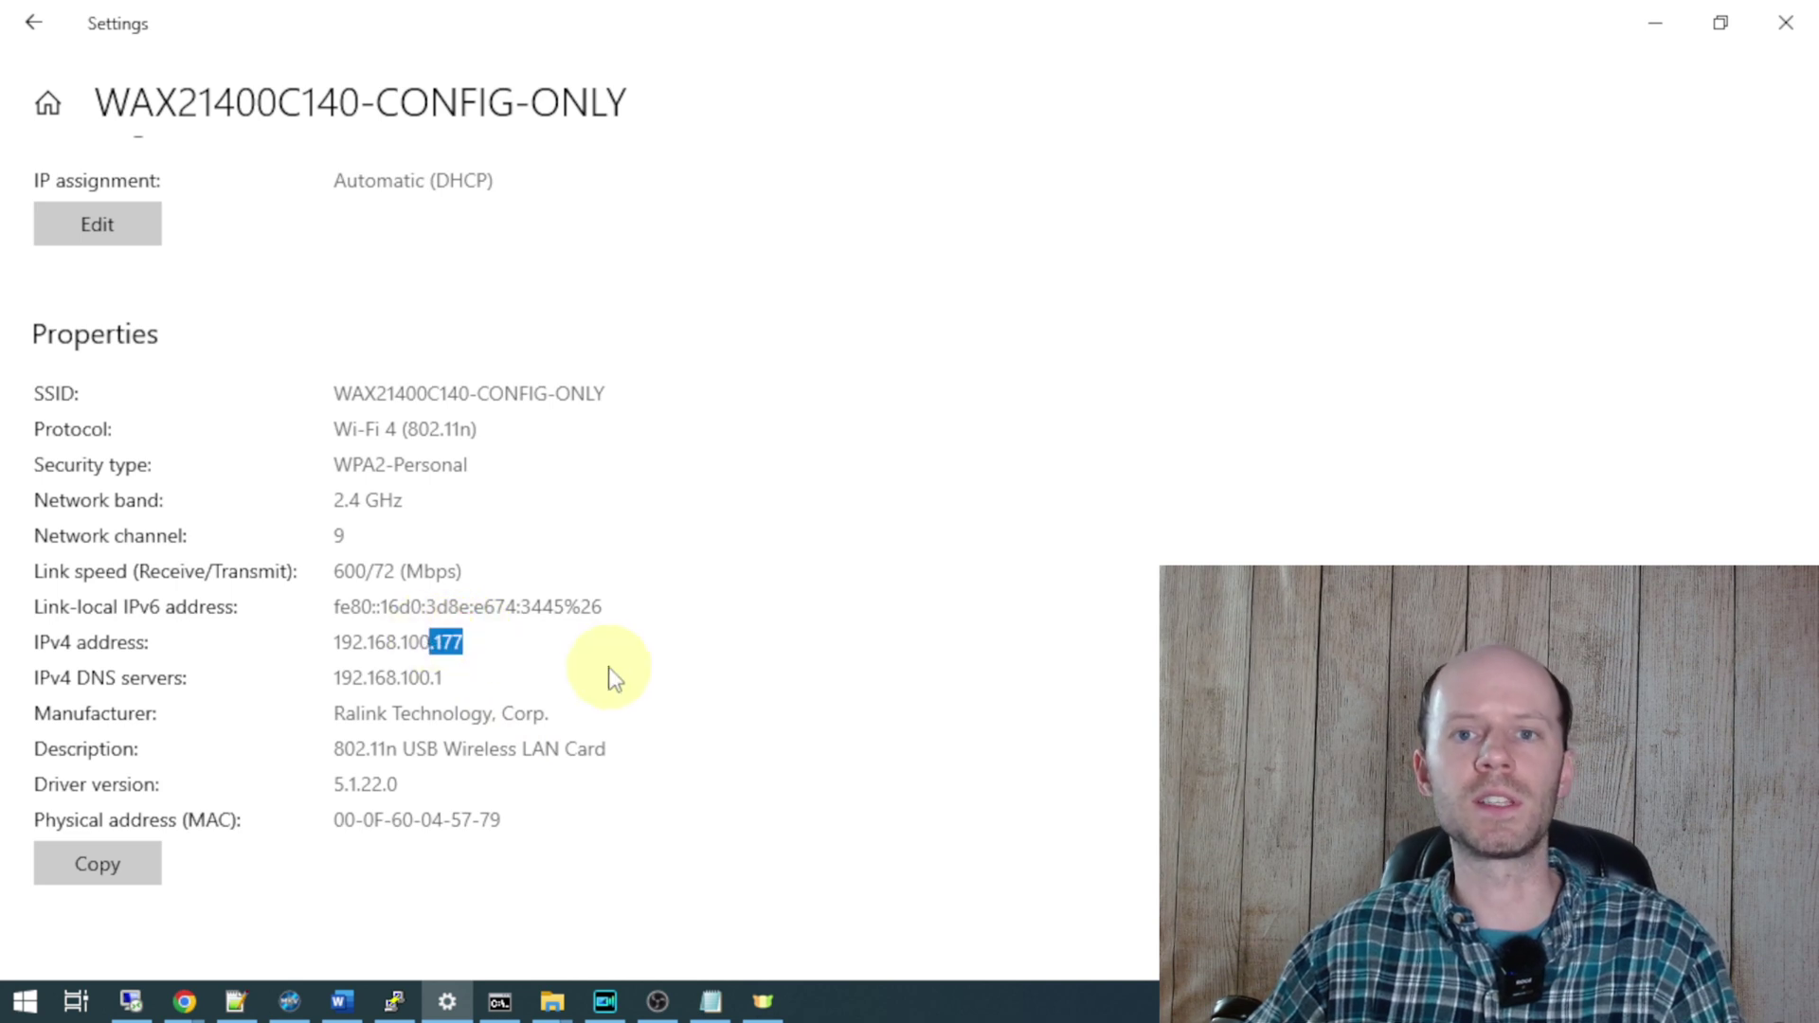
pyautogui.click(539, 705)
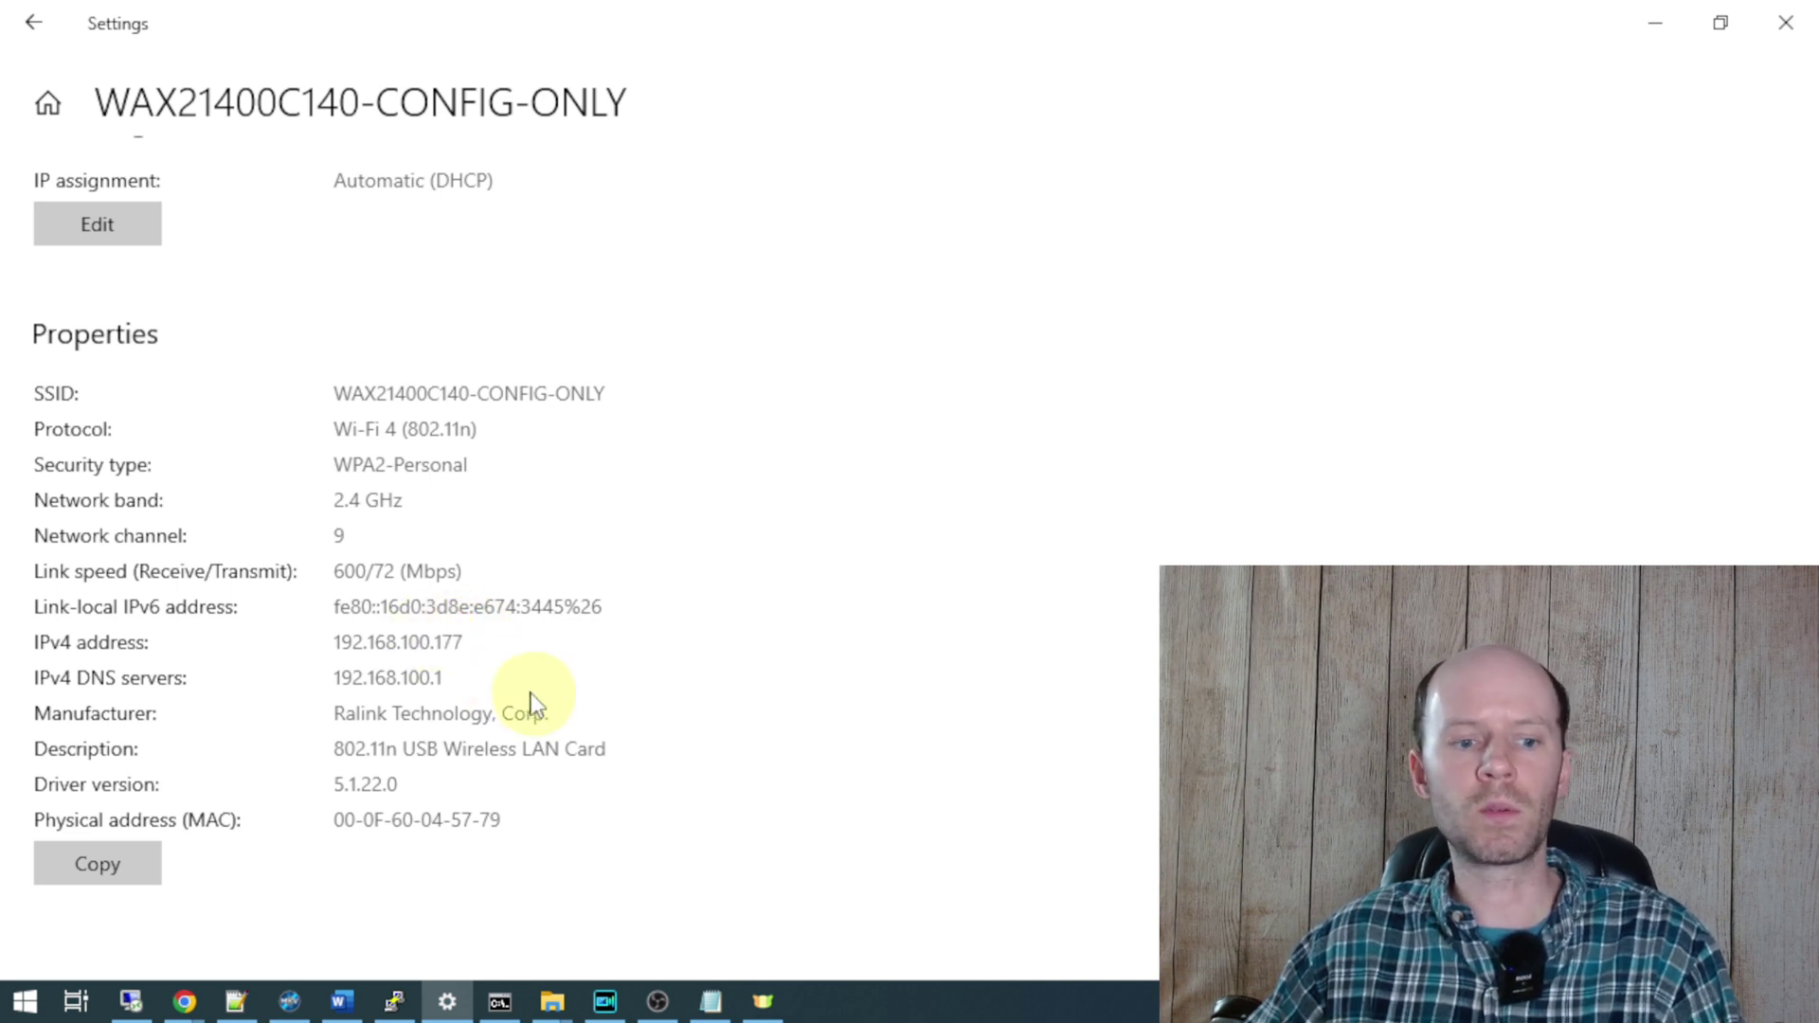
pyautogui.moveTo(487, 678); pyautogui.dragTo(368, 680)
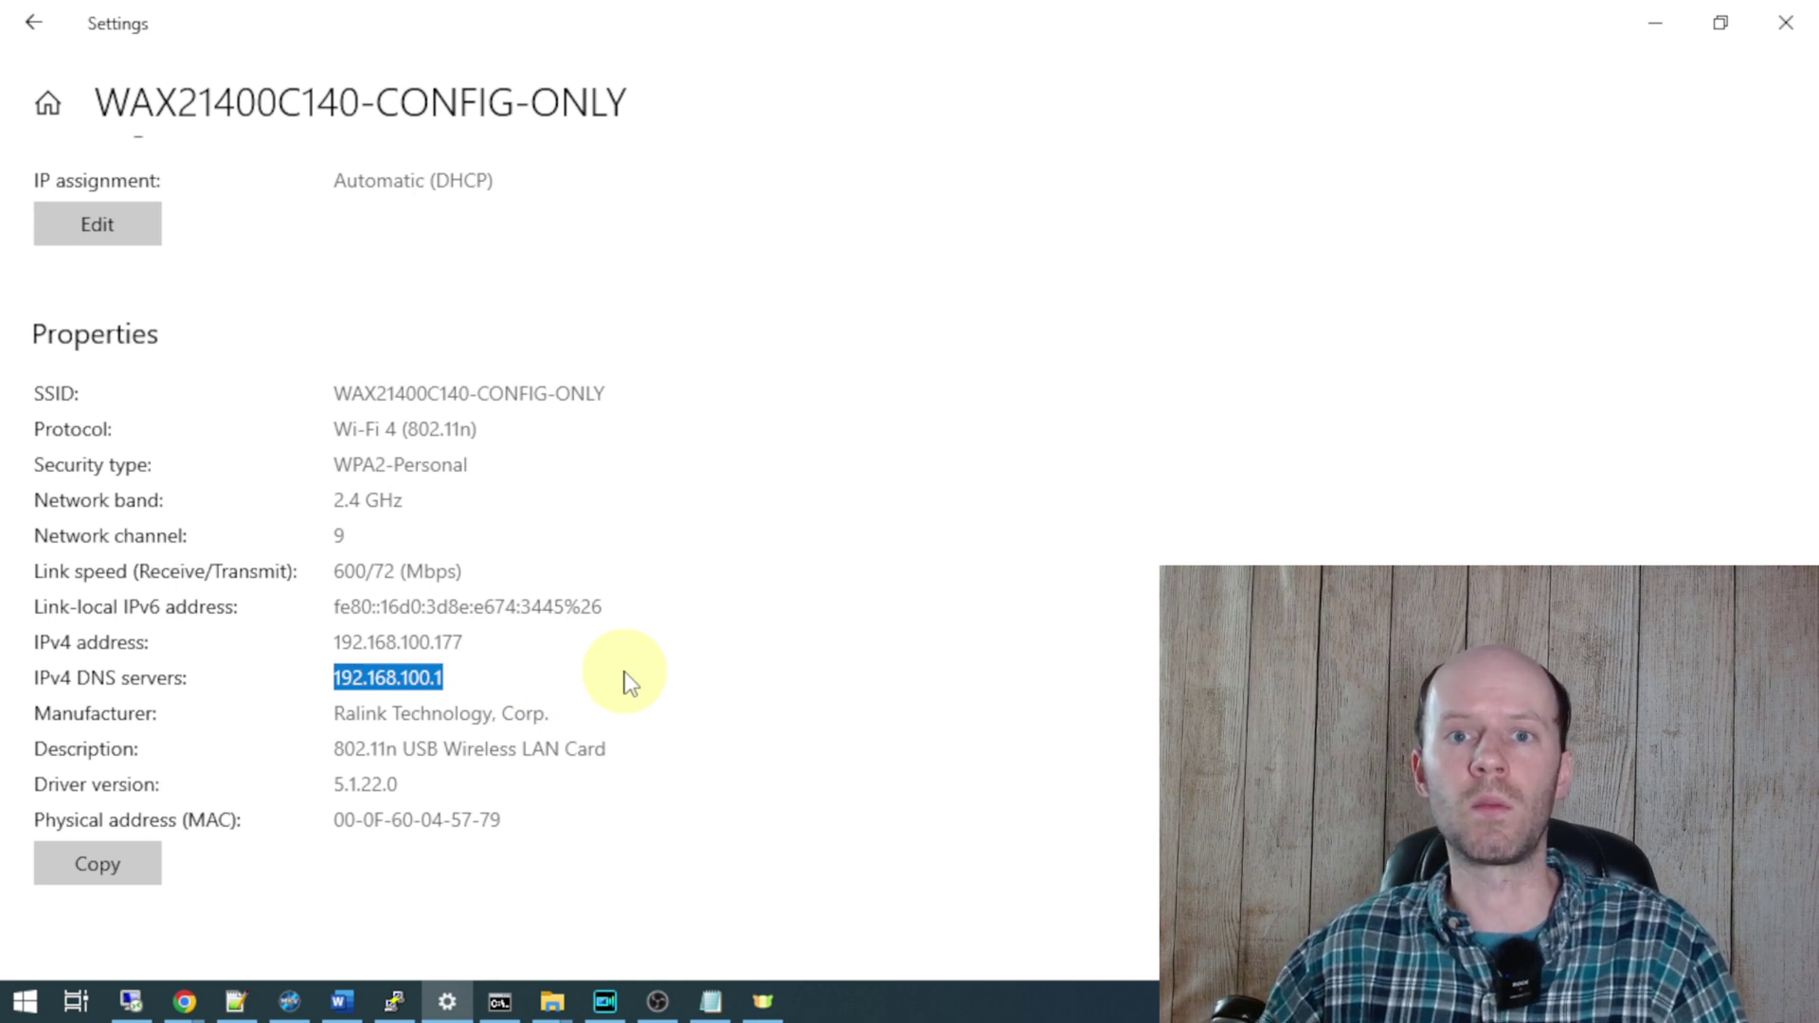
pyautogui.hotkey('alt', 'Tab')
pyautogui.click(847, 73)
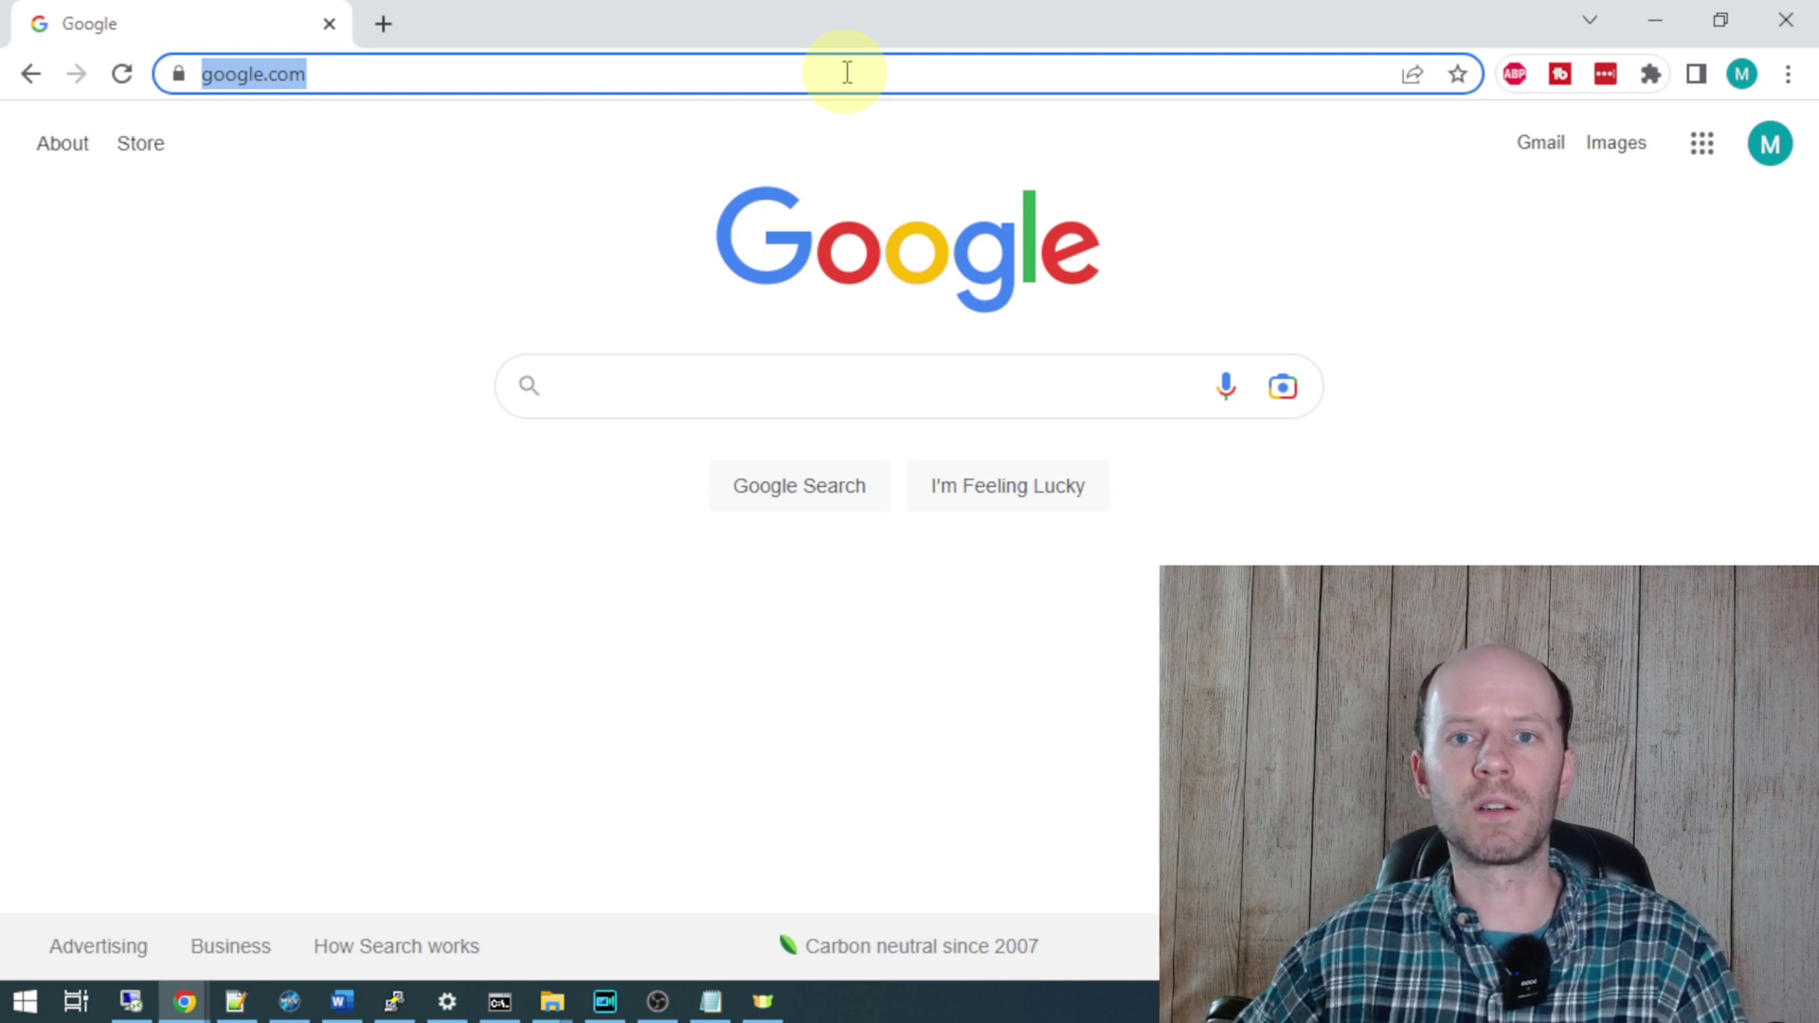
# - Load the setup page at 192.168.0.109 and enter and confirm a new admin password
pyautogui.write('192.168.0.109')
pyautogui.press('Return')
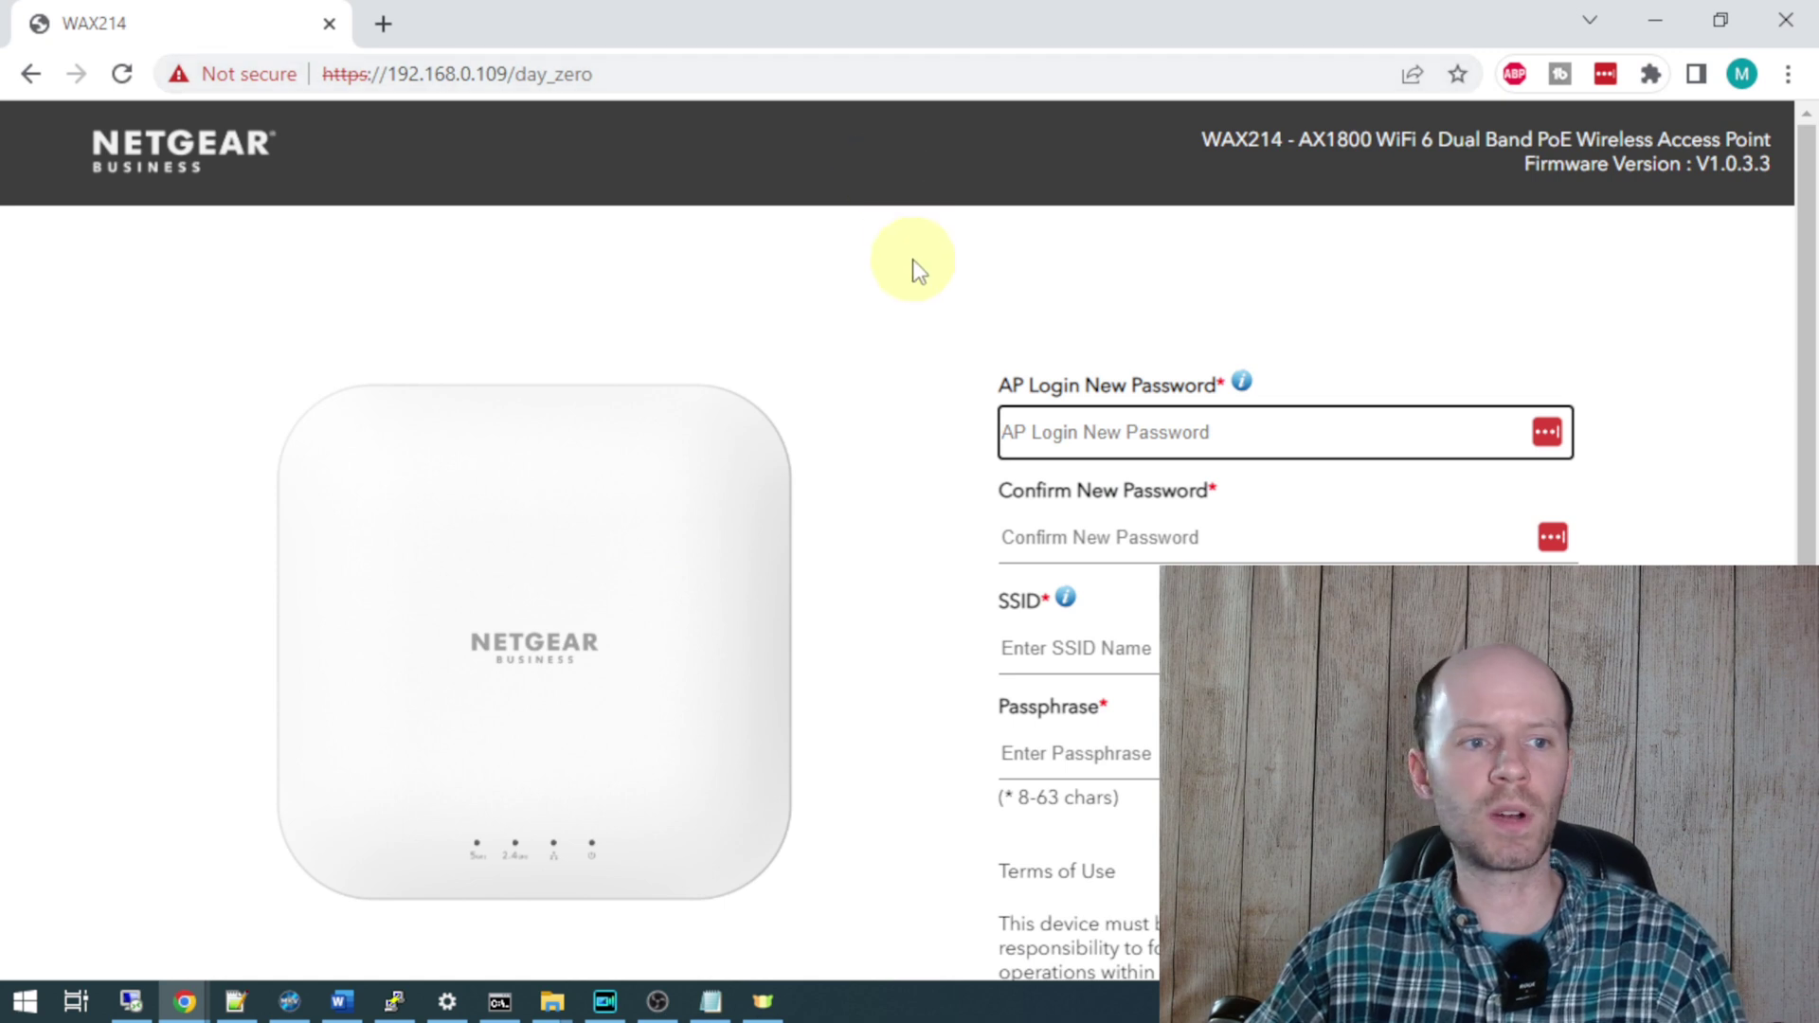
pyautogui.scroll(-1, 929, 229)
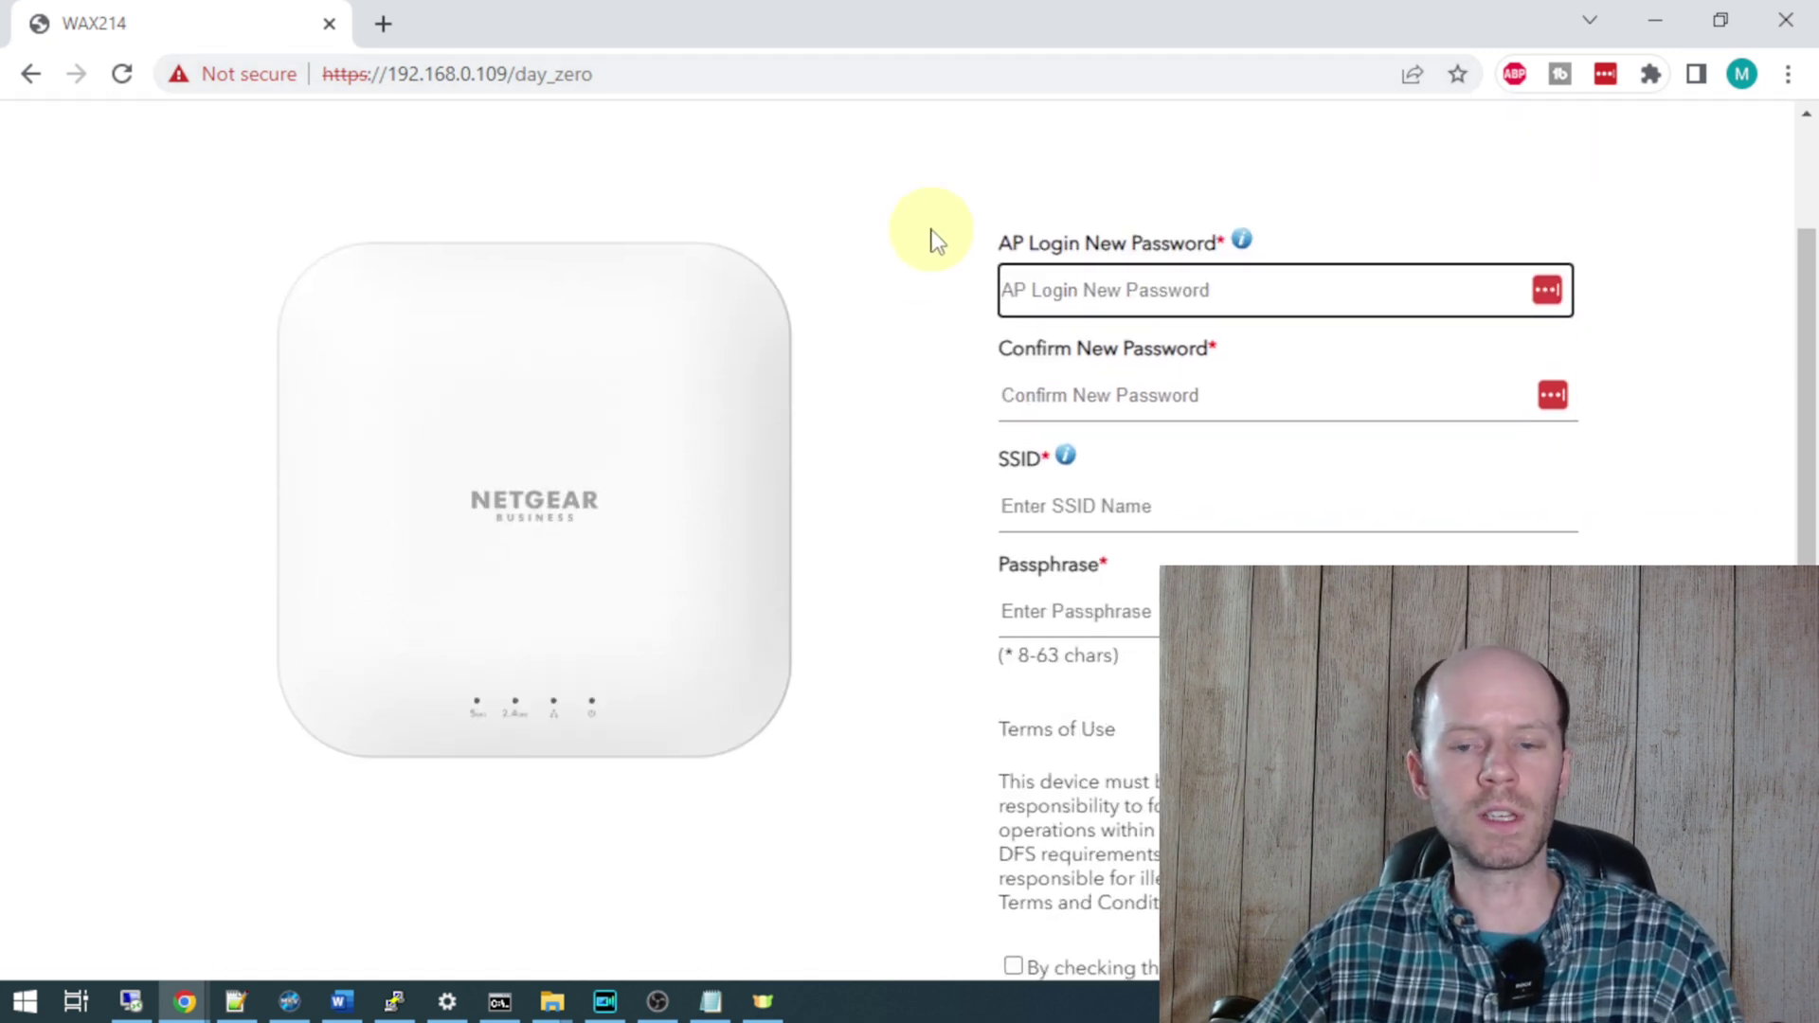
pyautogui.click(1307, 286)
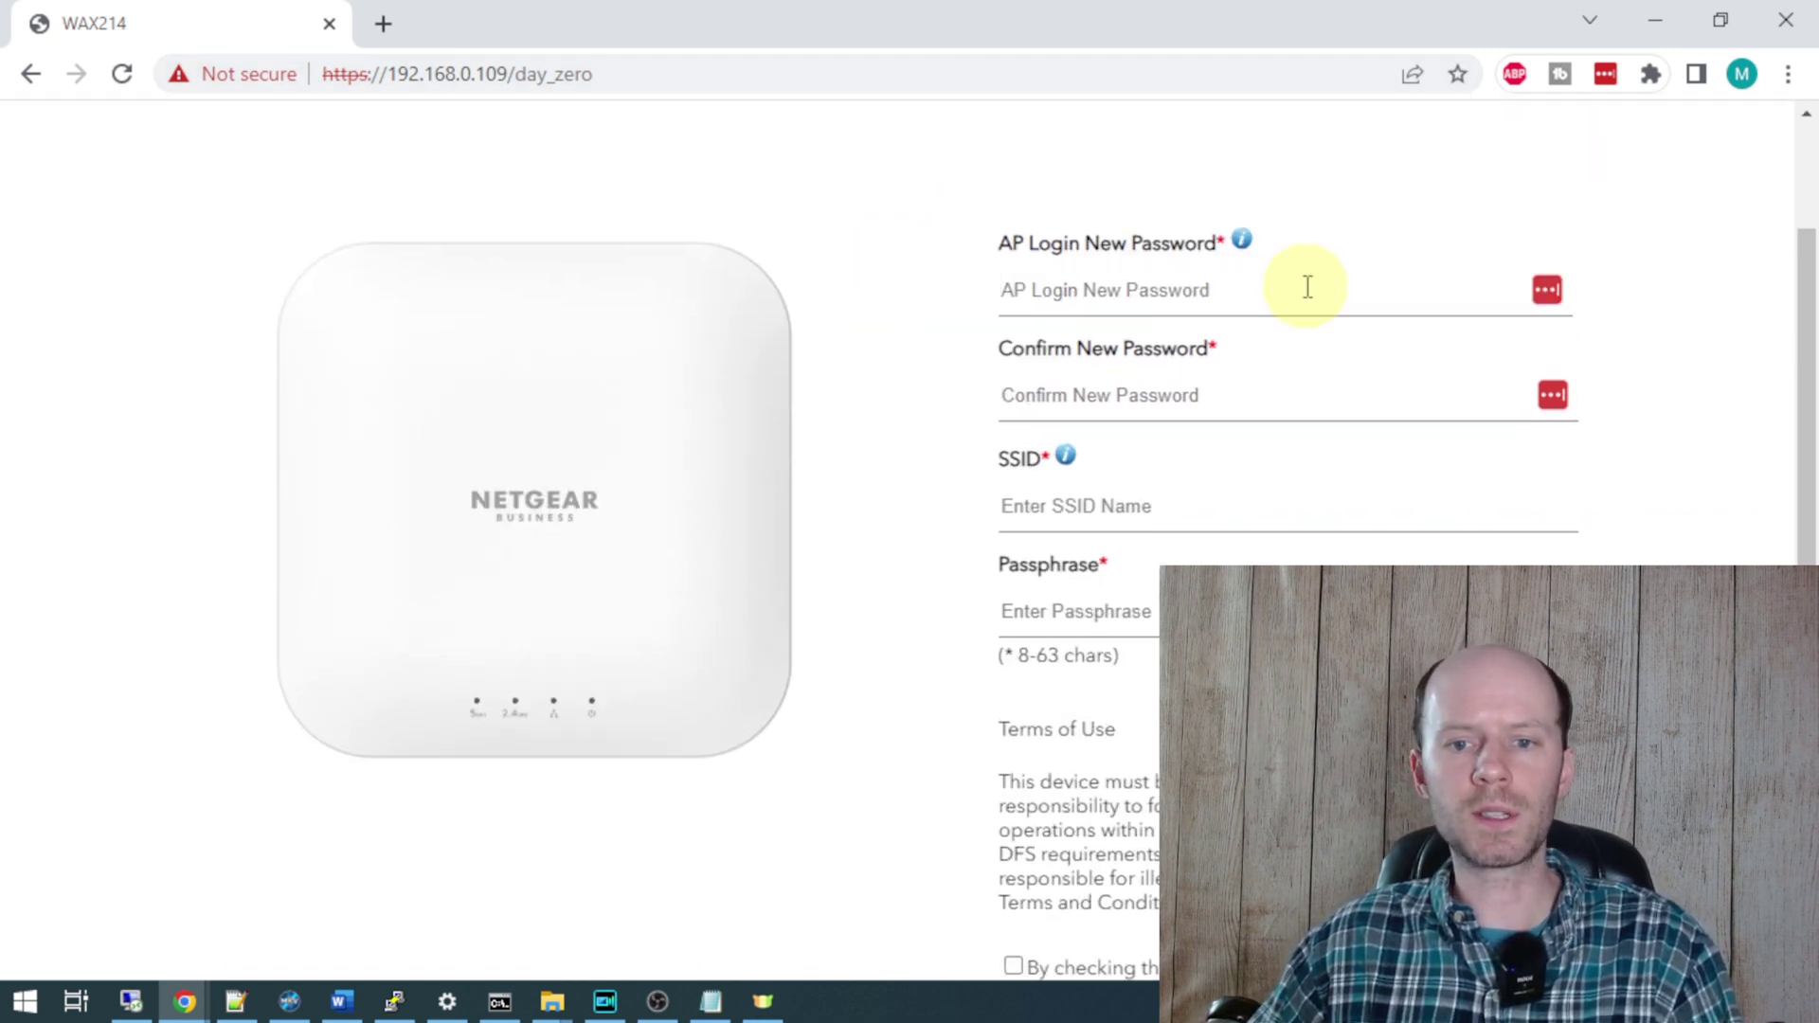
pyautogui.click(1307, 286)
pyautogui.write('•••••')
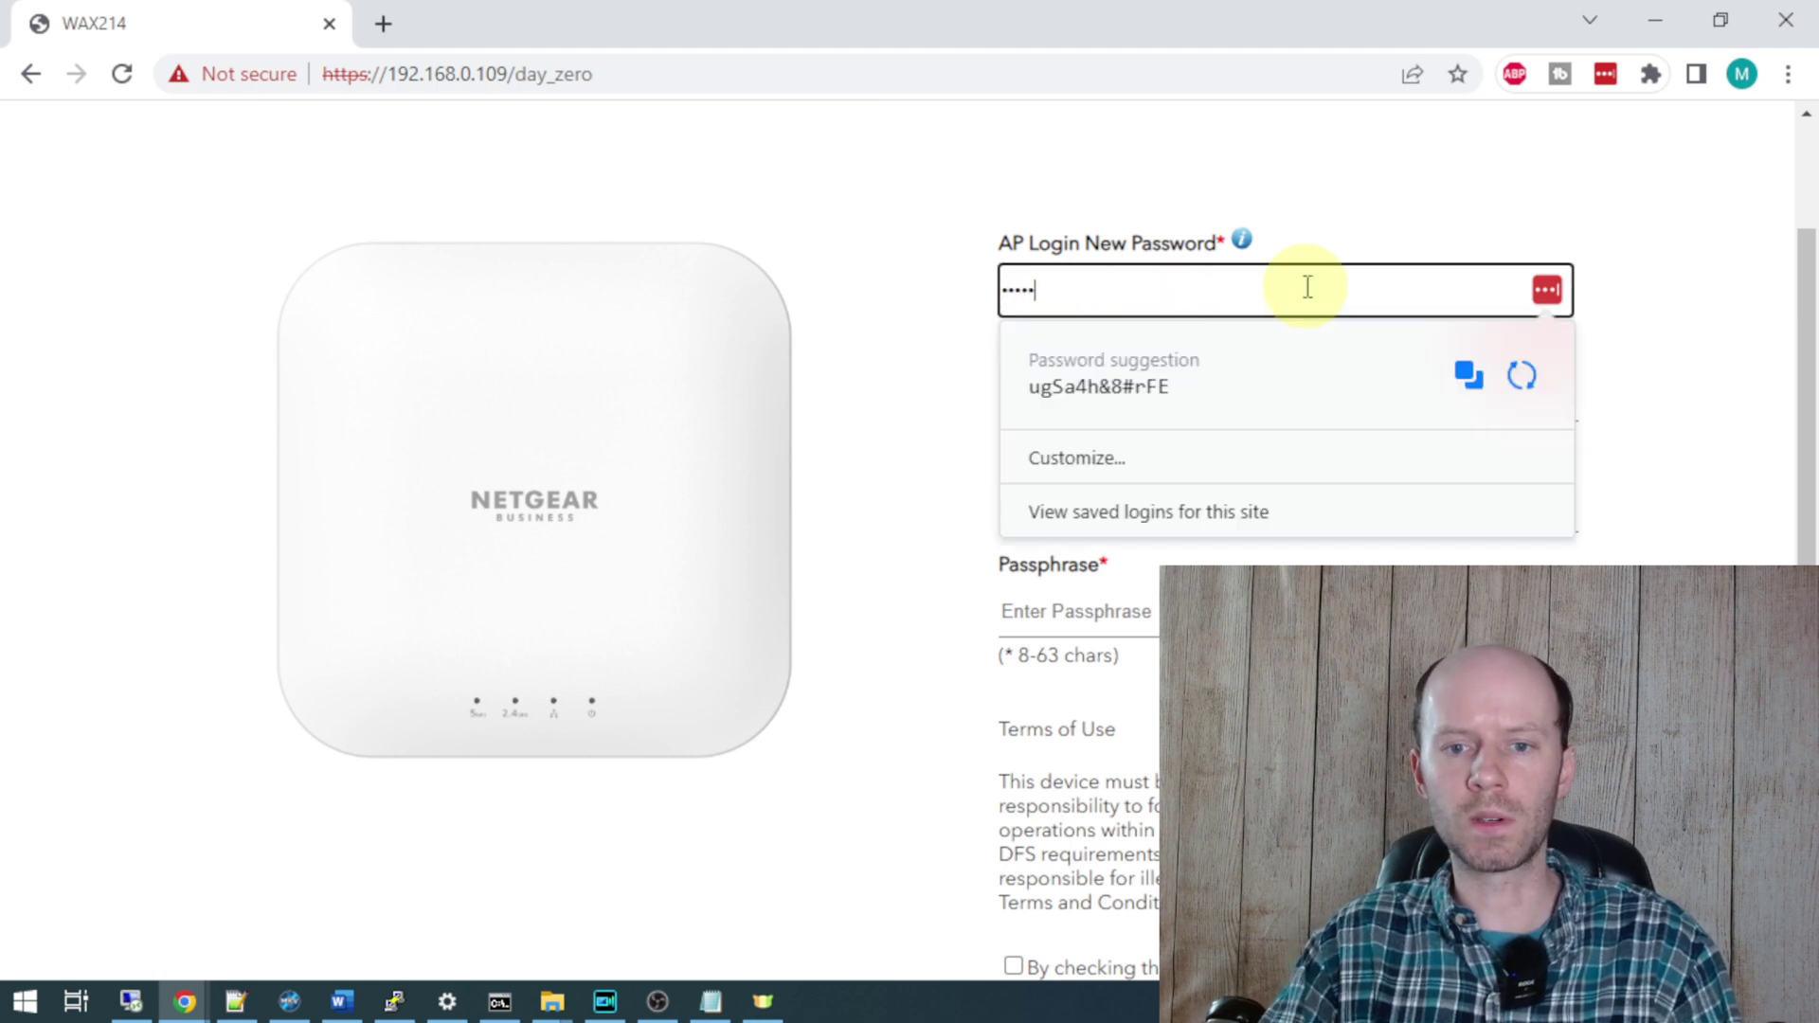
pyautogui.write('•')
pyautogui.press('Tab')
pyautogui.hotkey('ctrl', 'v')
pyautogui.press('Tab')
# - Set the SSID to 'Netgear WAX214 Testing' with a Wi-Fi passphrase, accept the terms and apply
pyautogui.scroll(-1, 1316, 351)
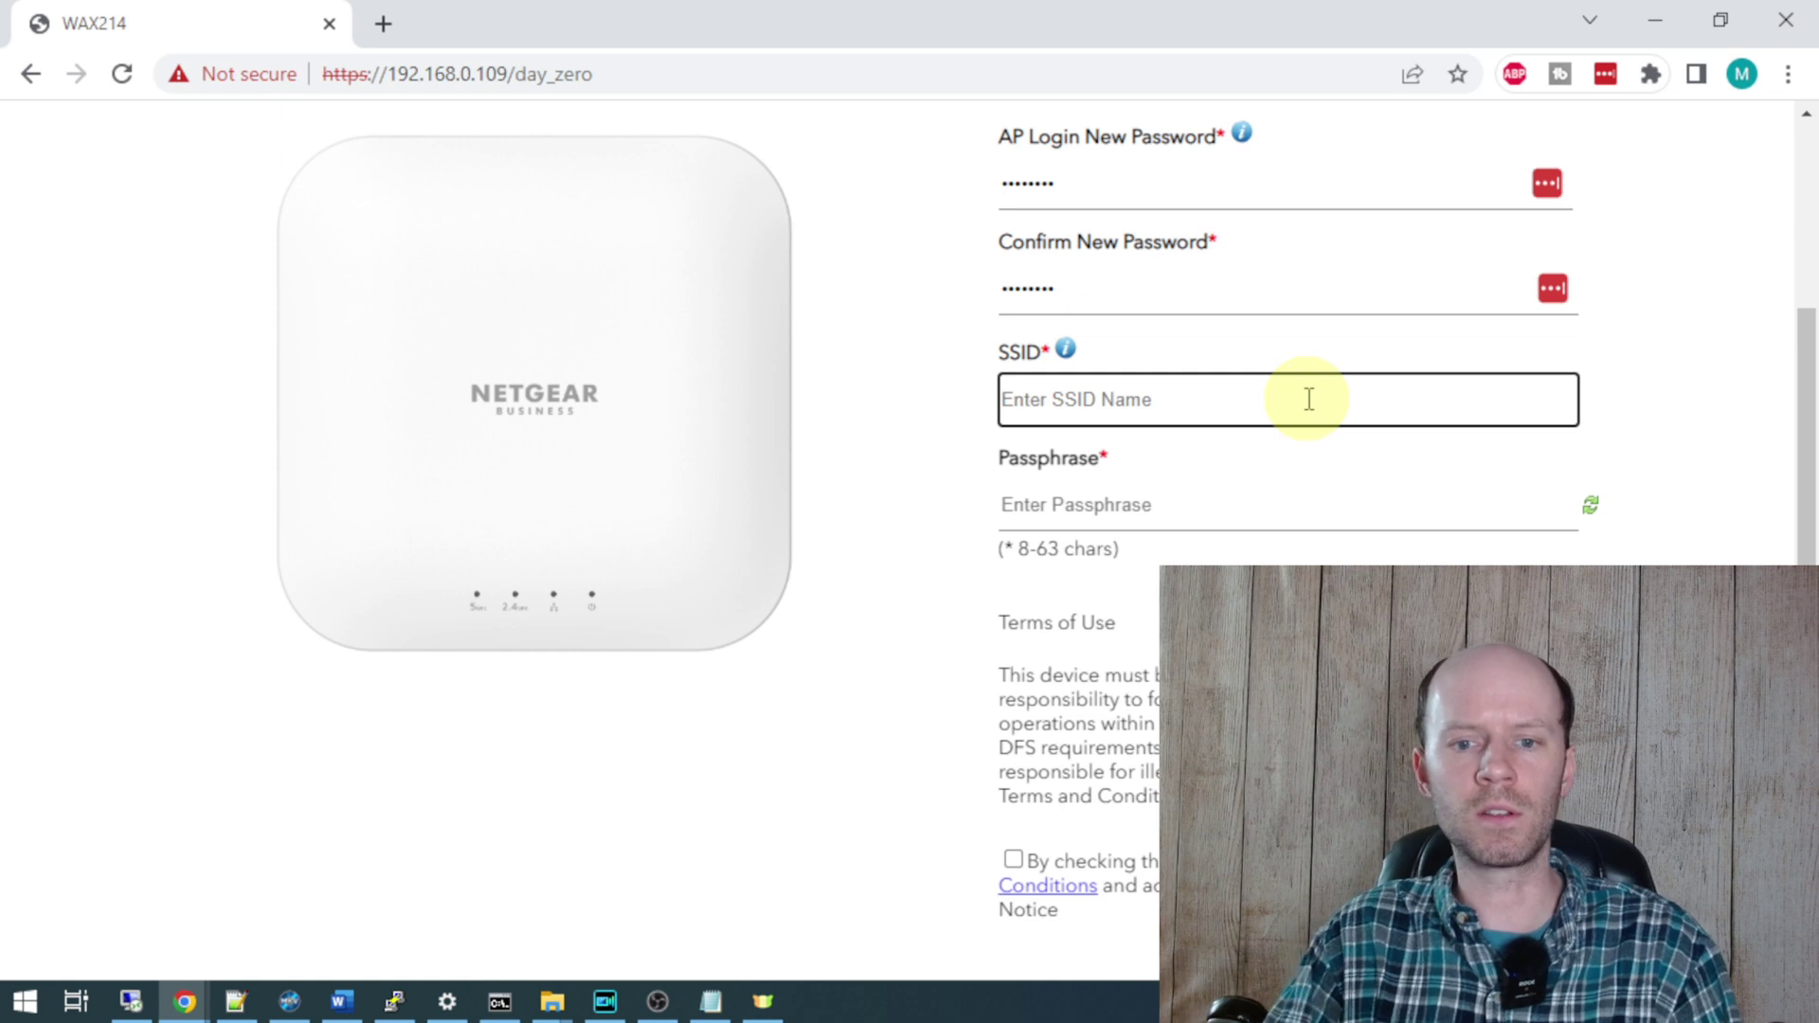
pyautogui.write('Ne')
pyautogui.write('tgear WAX')
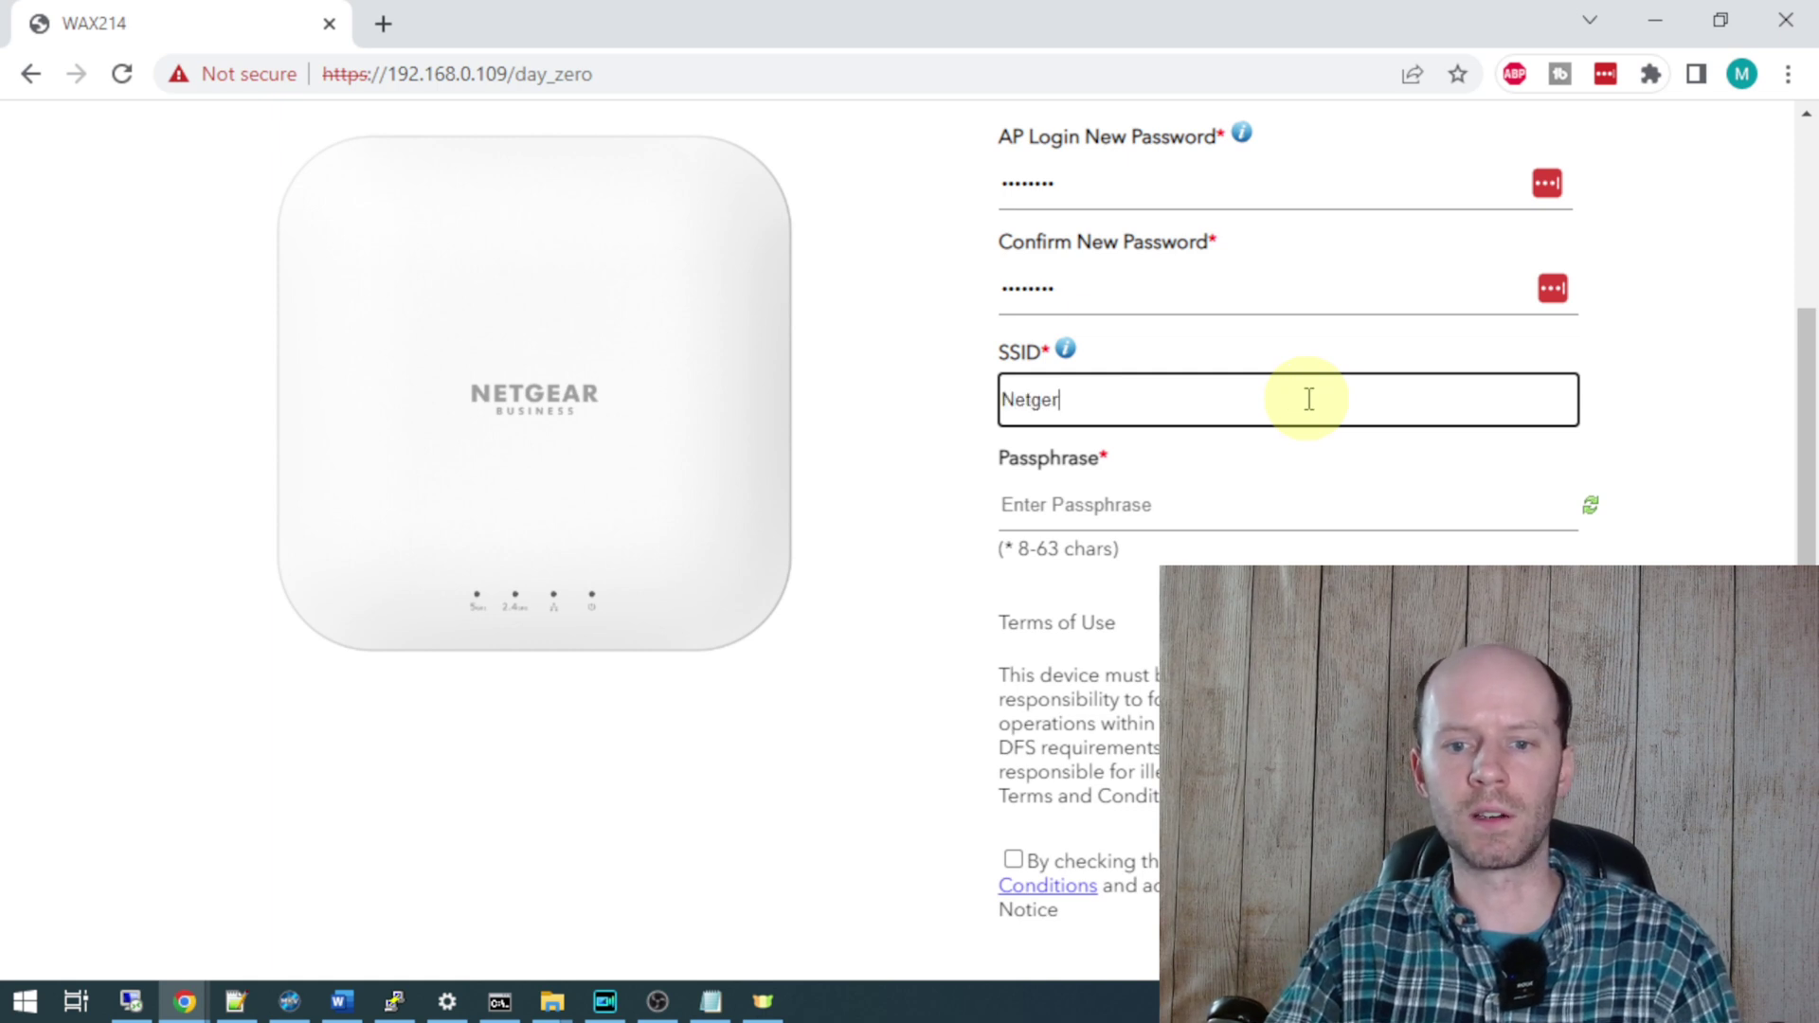
pyautogui.write('2')
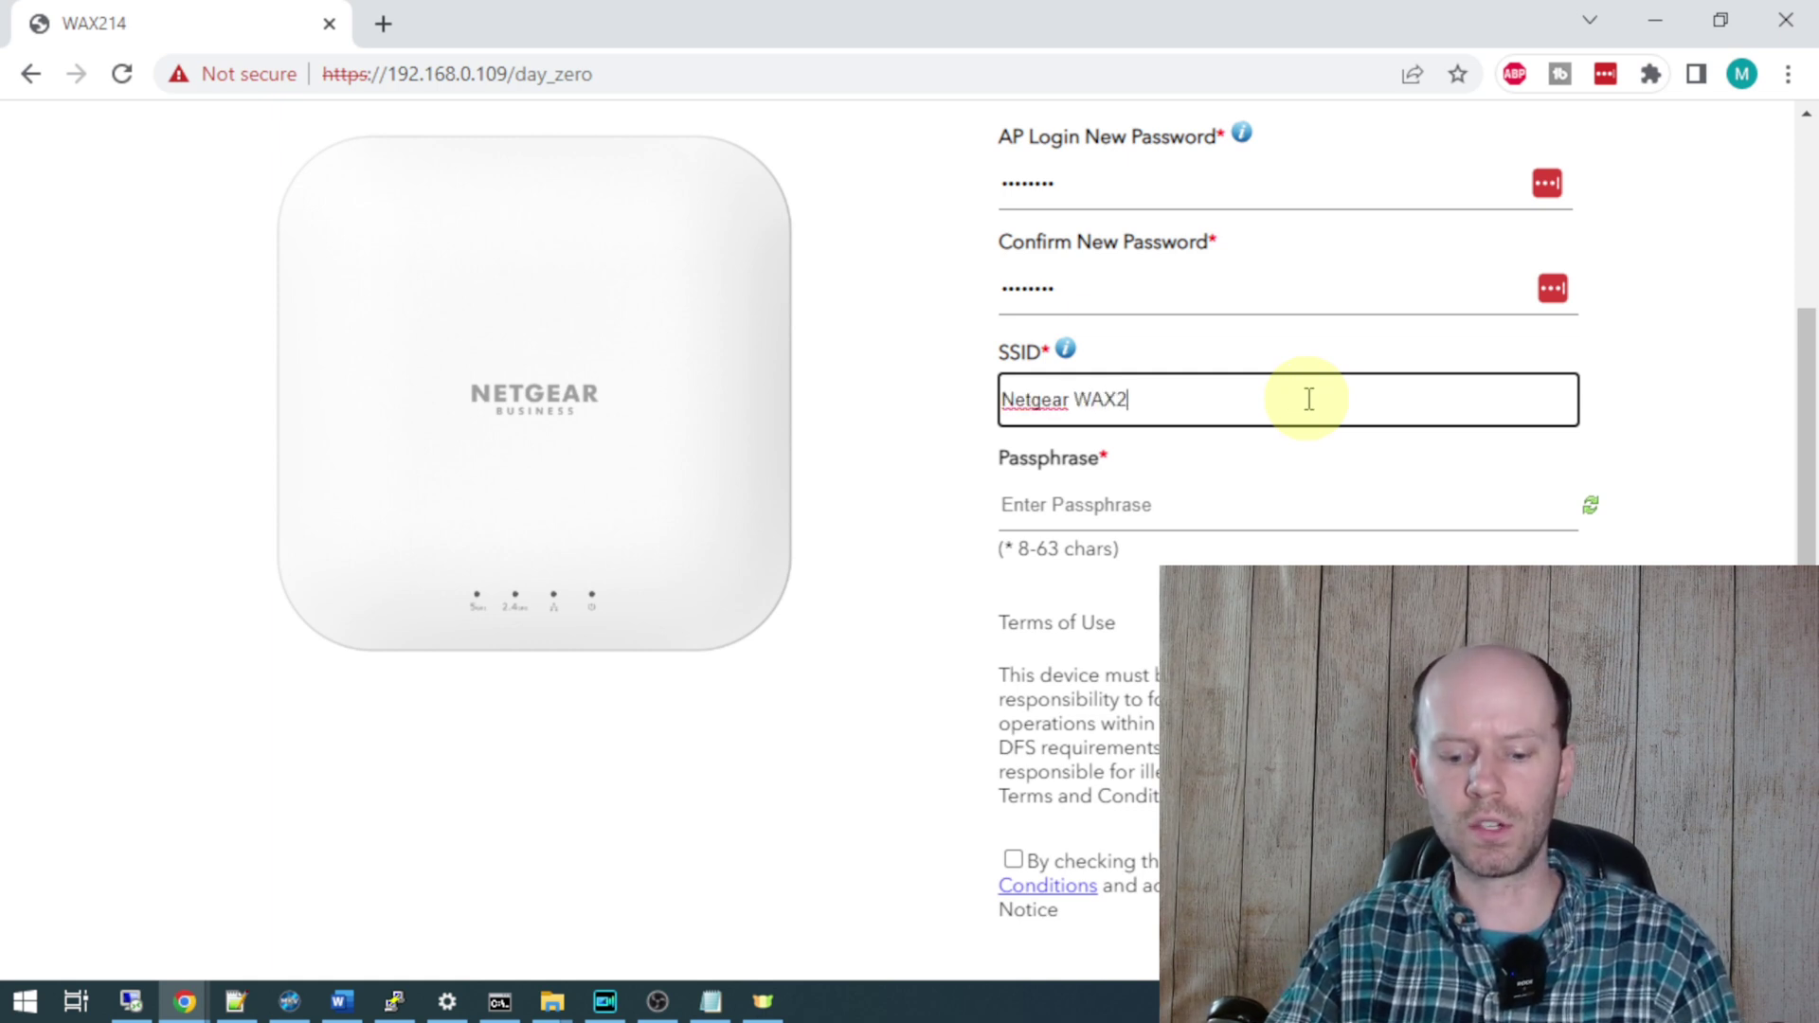
pyautogui.write('14 Testing')
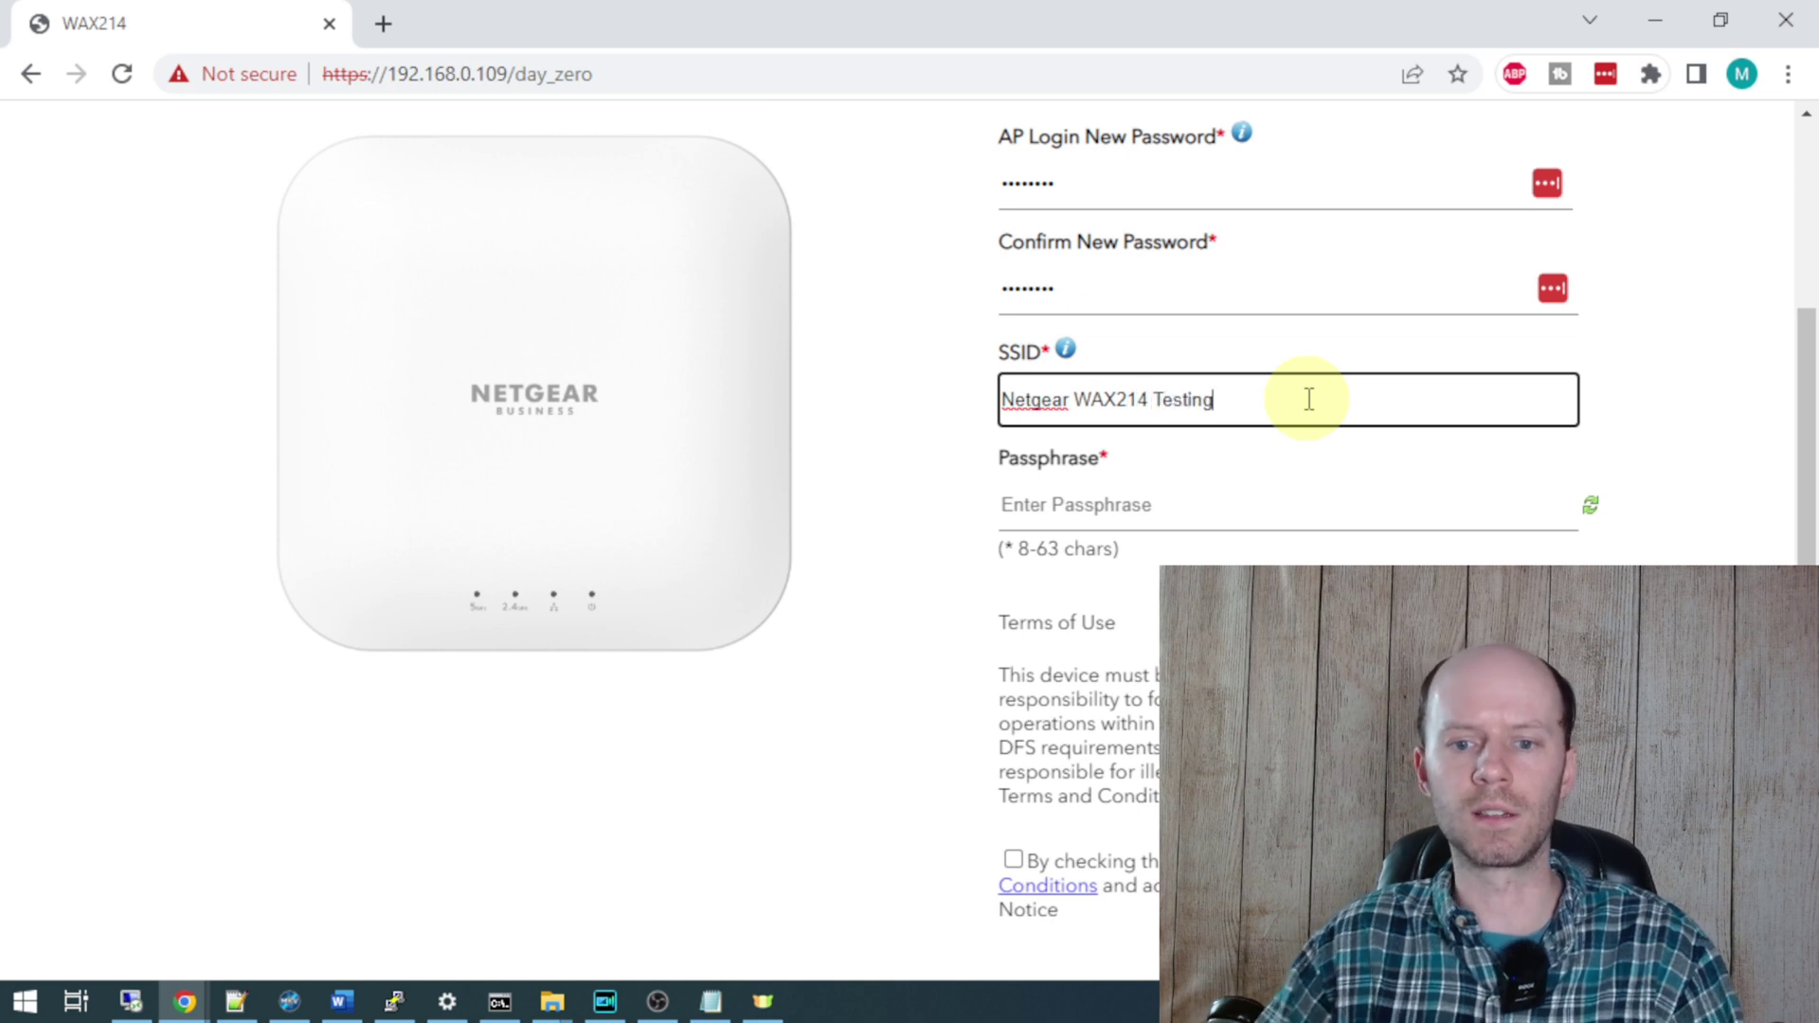
pyautogui.click(1262, 511)
pyautogui.write('password')
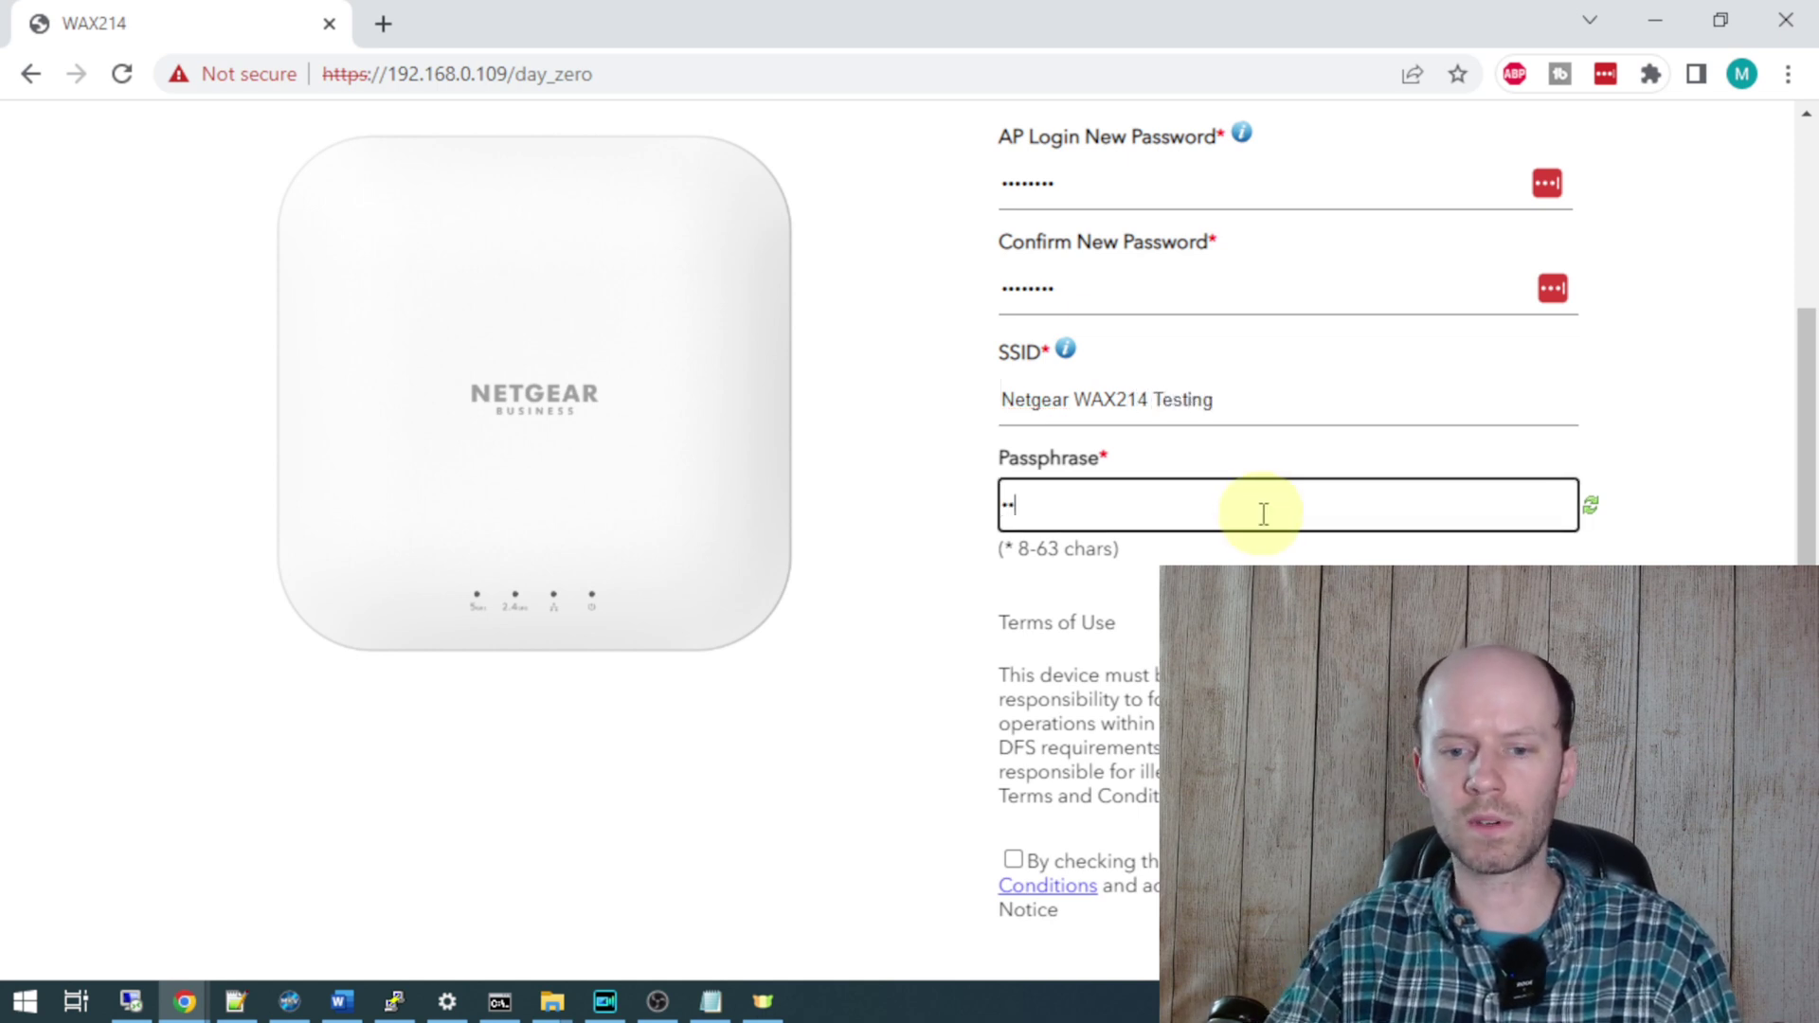
pyautogui.press('Tab')
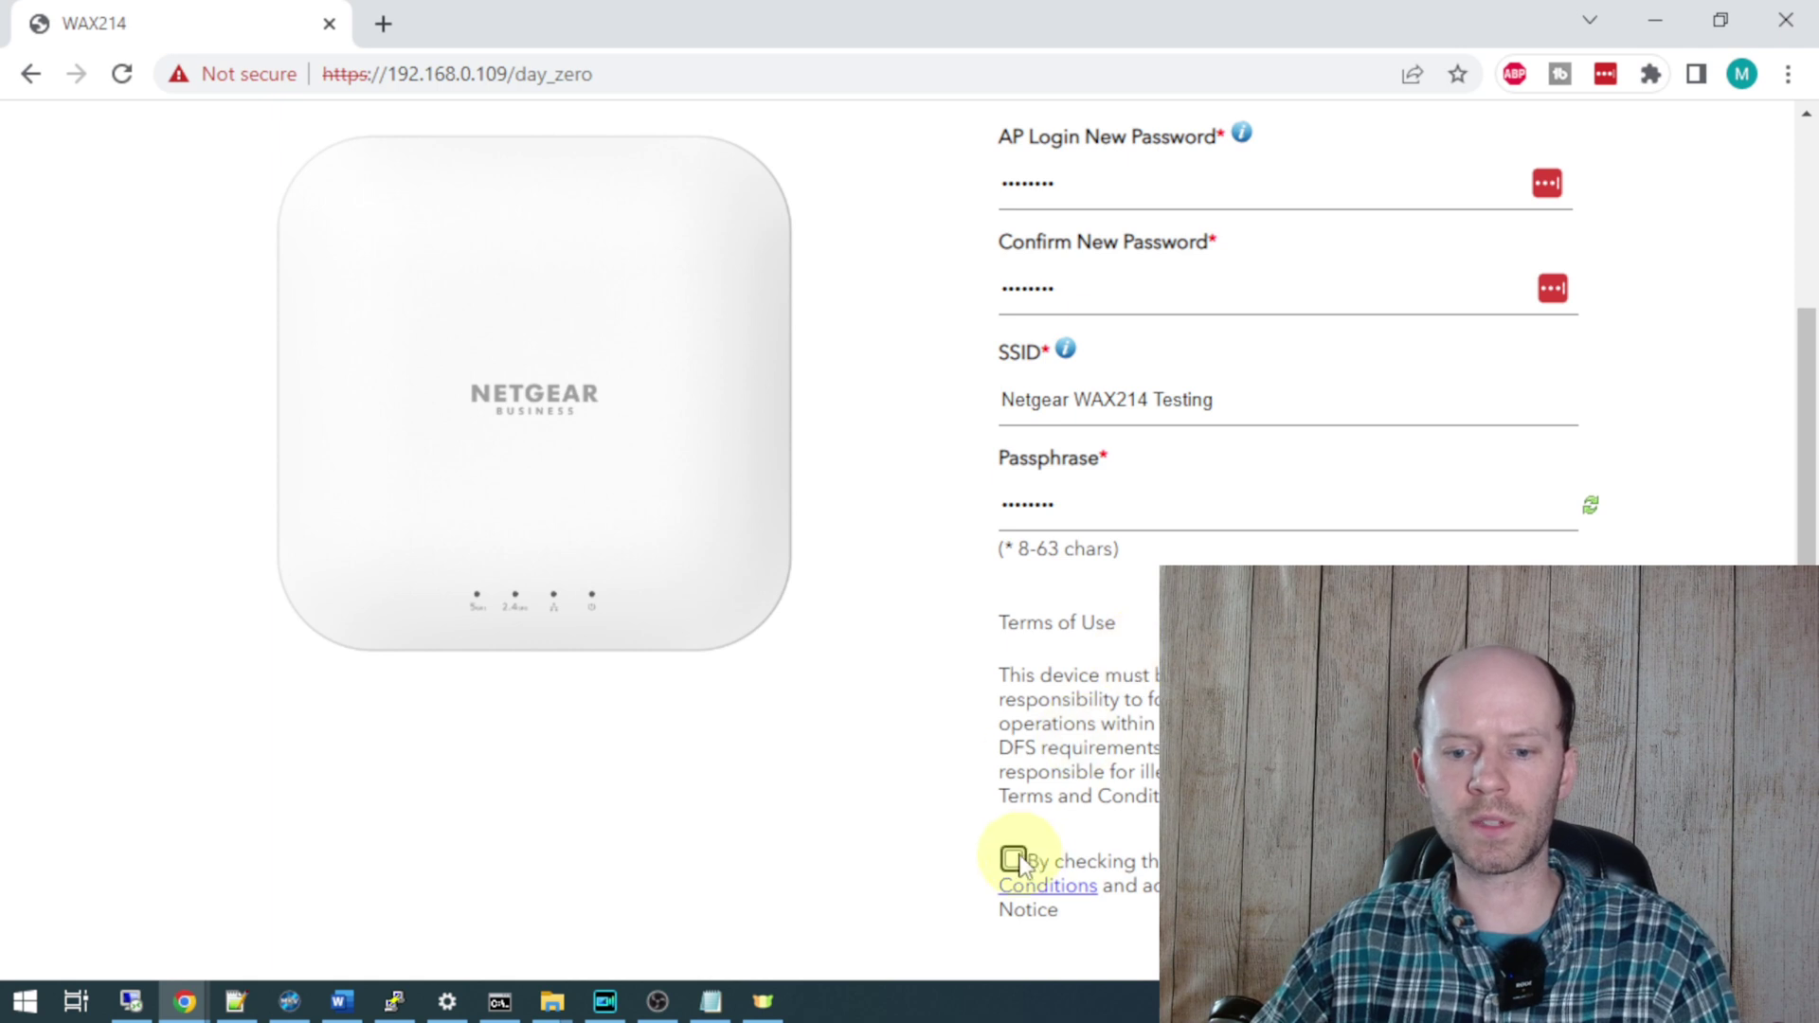
pyautogui.click(1013, 858)
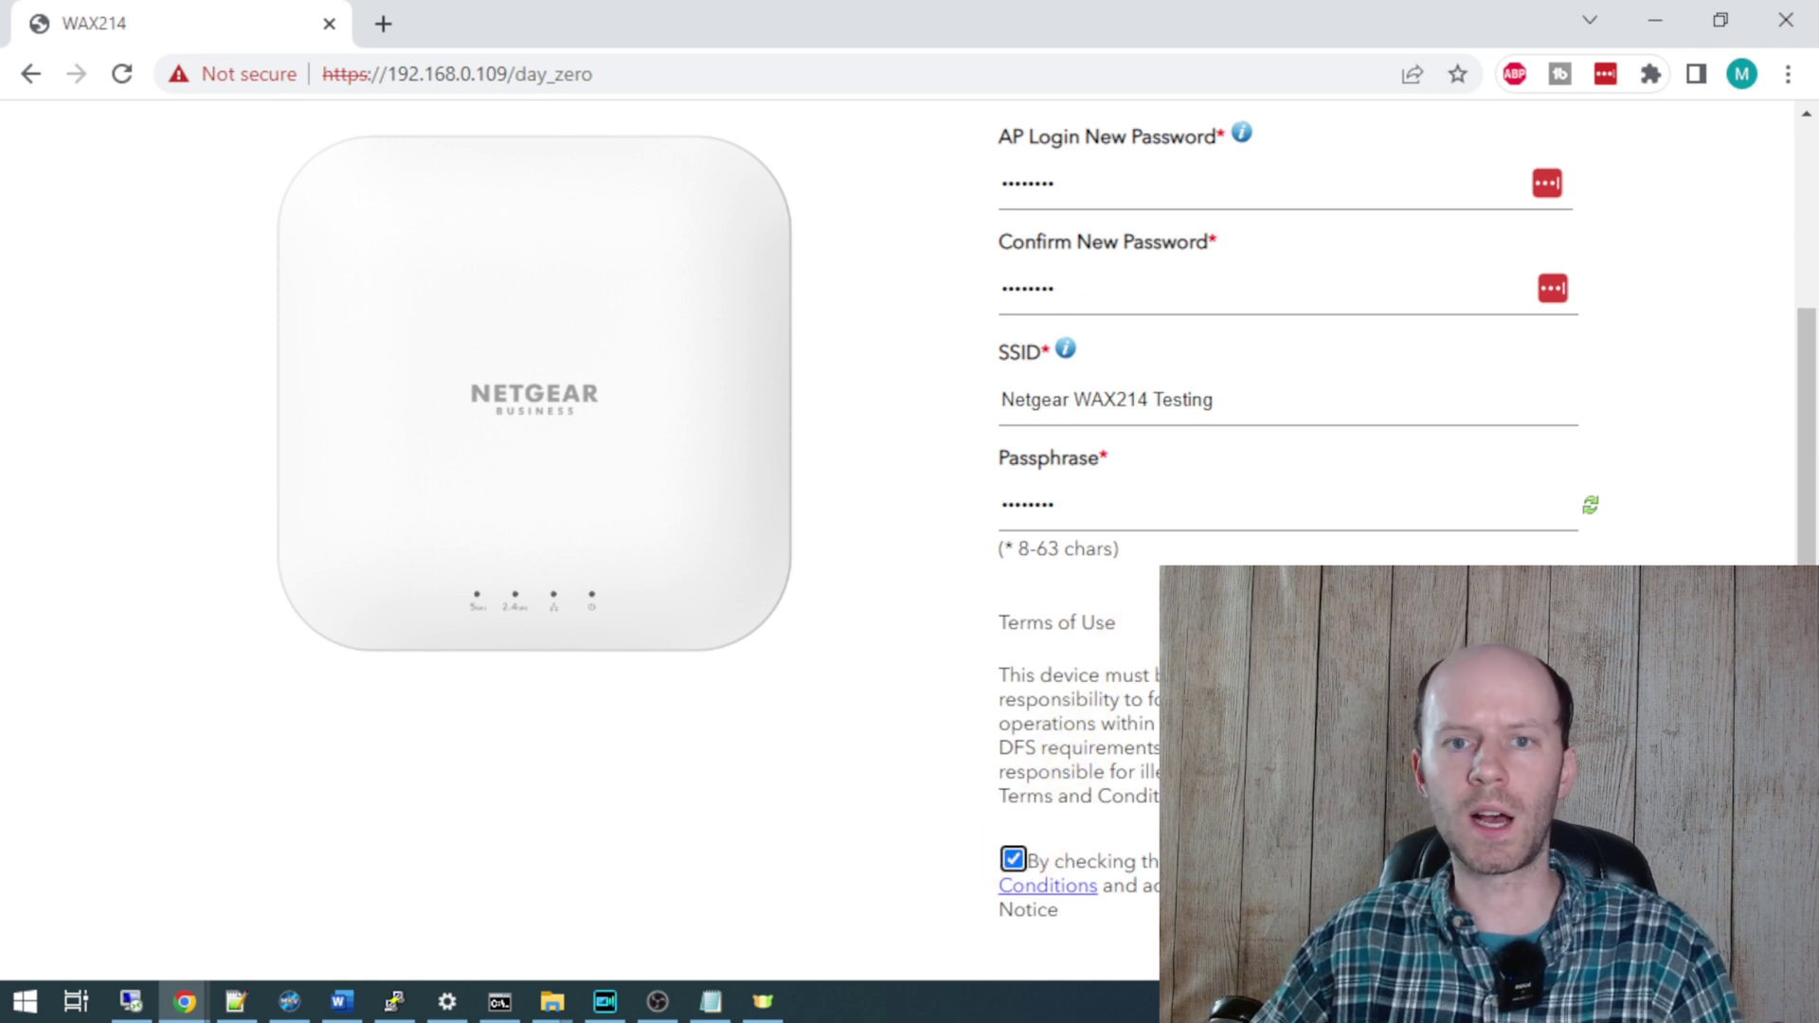
pyautogui.click(1087, 720)
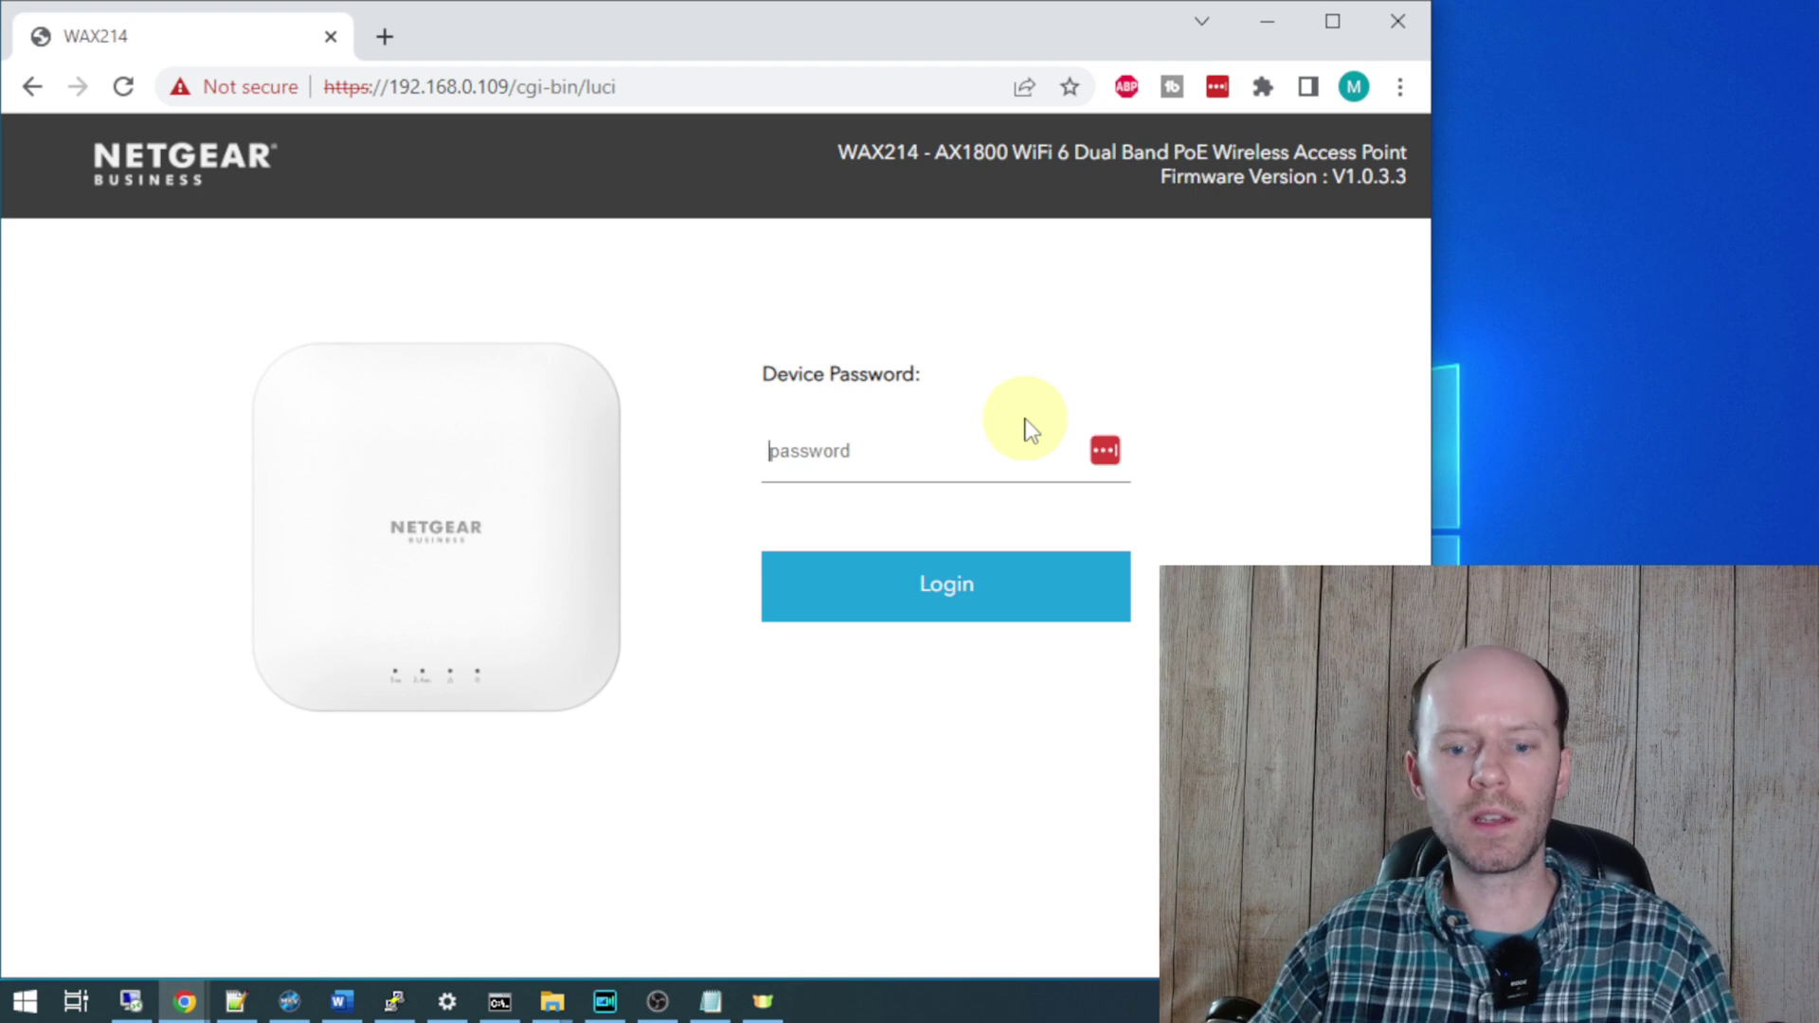
# - Log in to the WAX214 with the device password and view the basic network settings
pyautogui.write('*********')
pyautogui.press('Return')
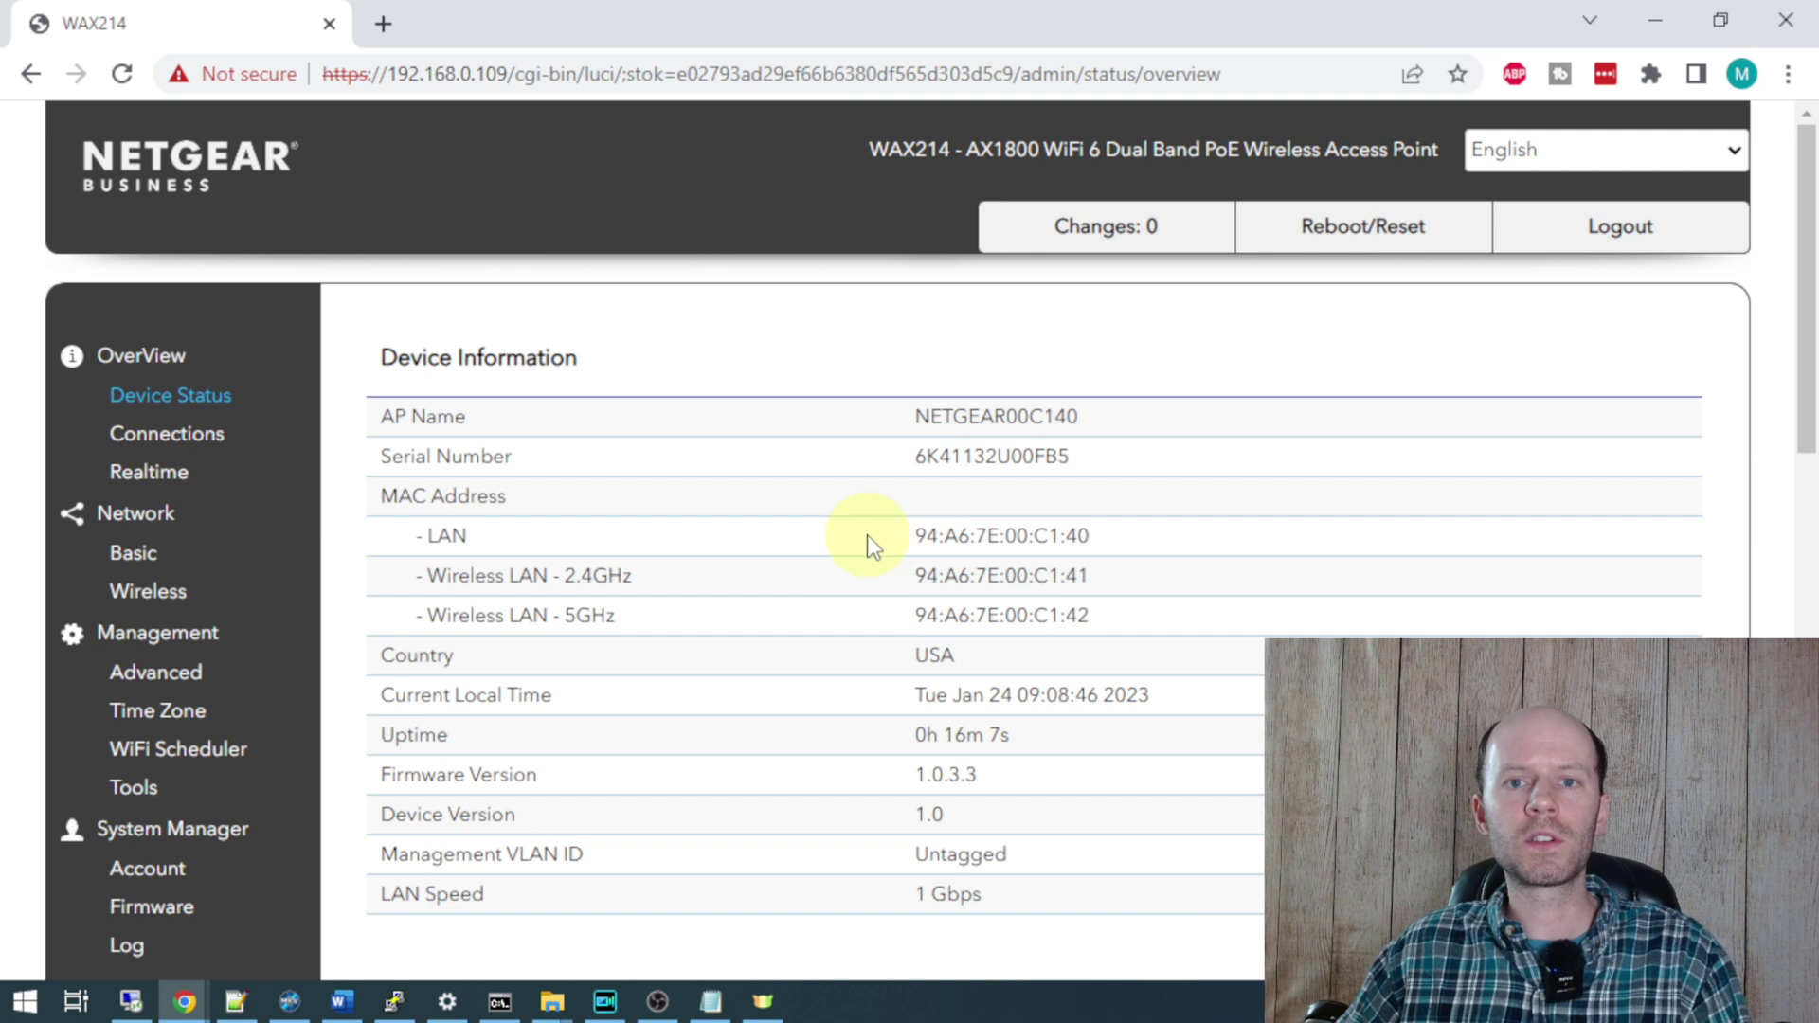
pyautogui.click(152, 556)
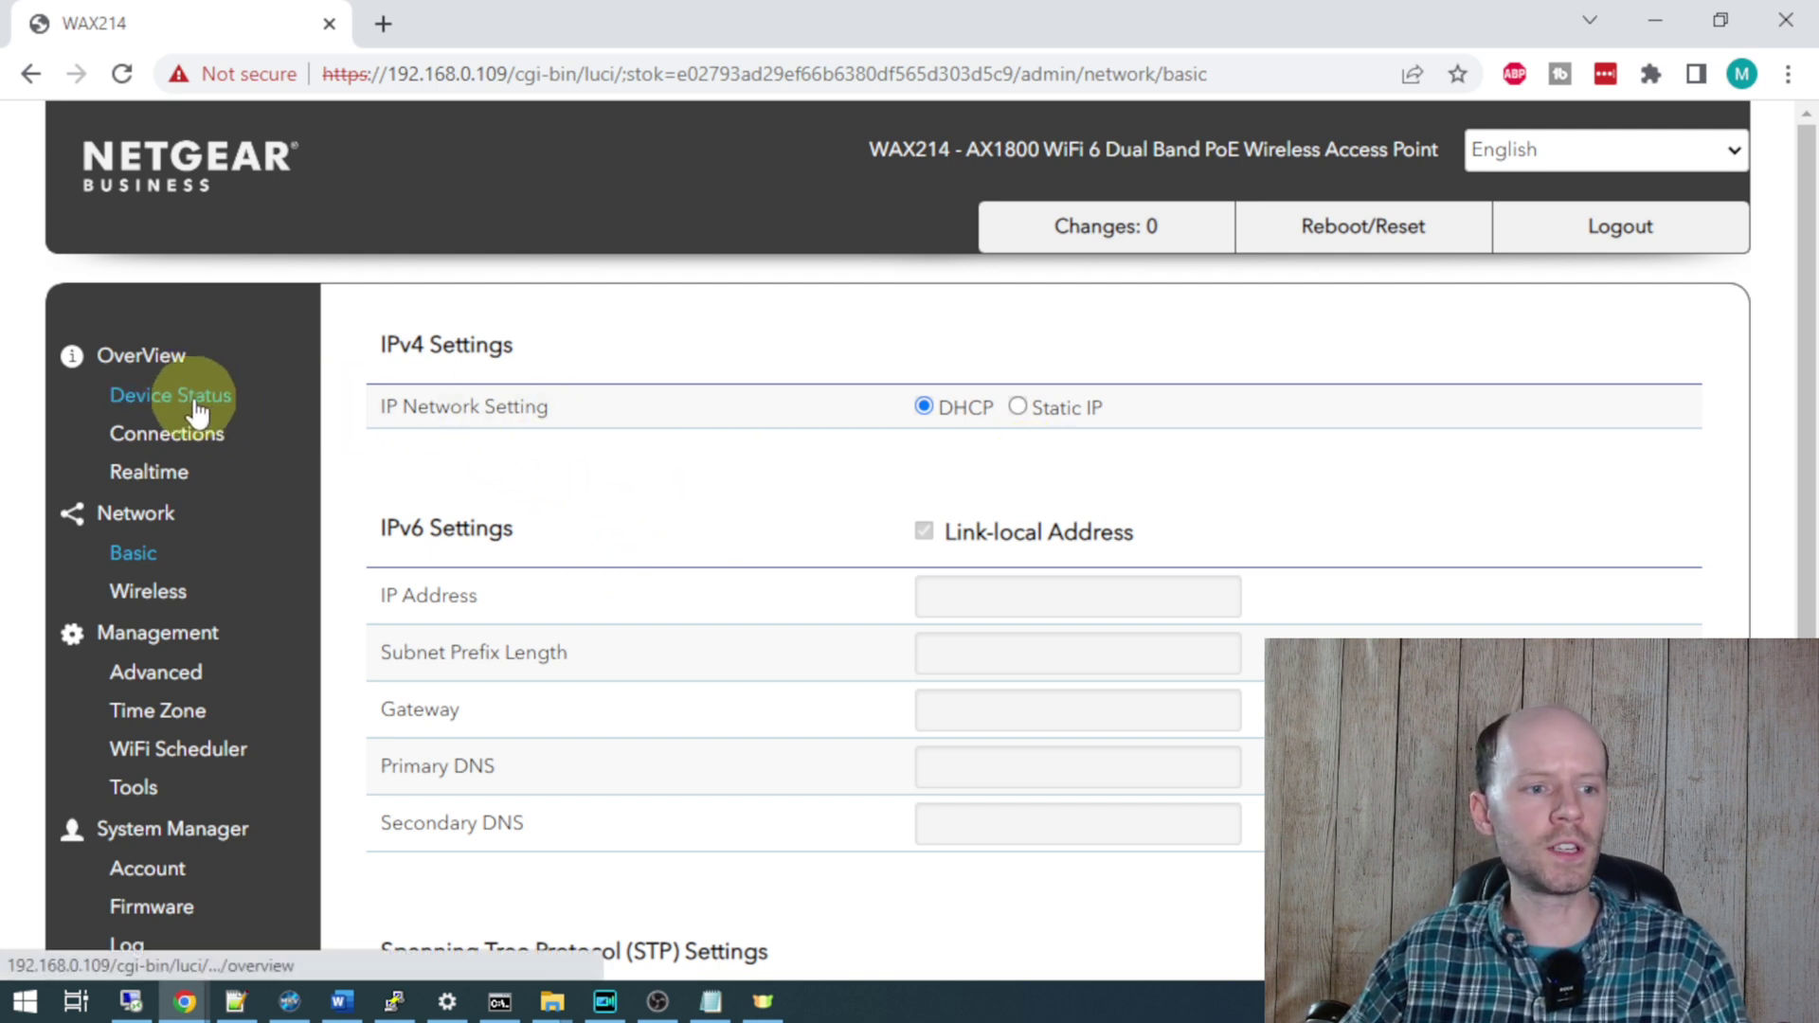
# - Find the access point's LAN IP address, 192.168.0.109, under Device Status
pyautogui.click(230, 414)
pyautogui.scroll(-10, 722, 407)
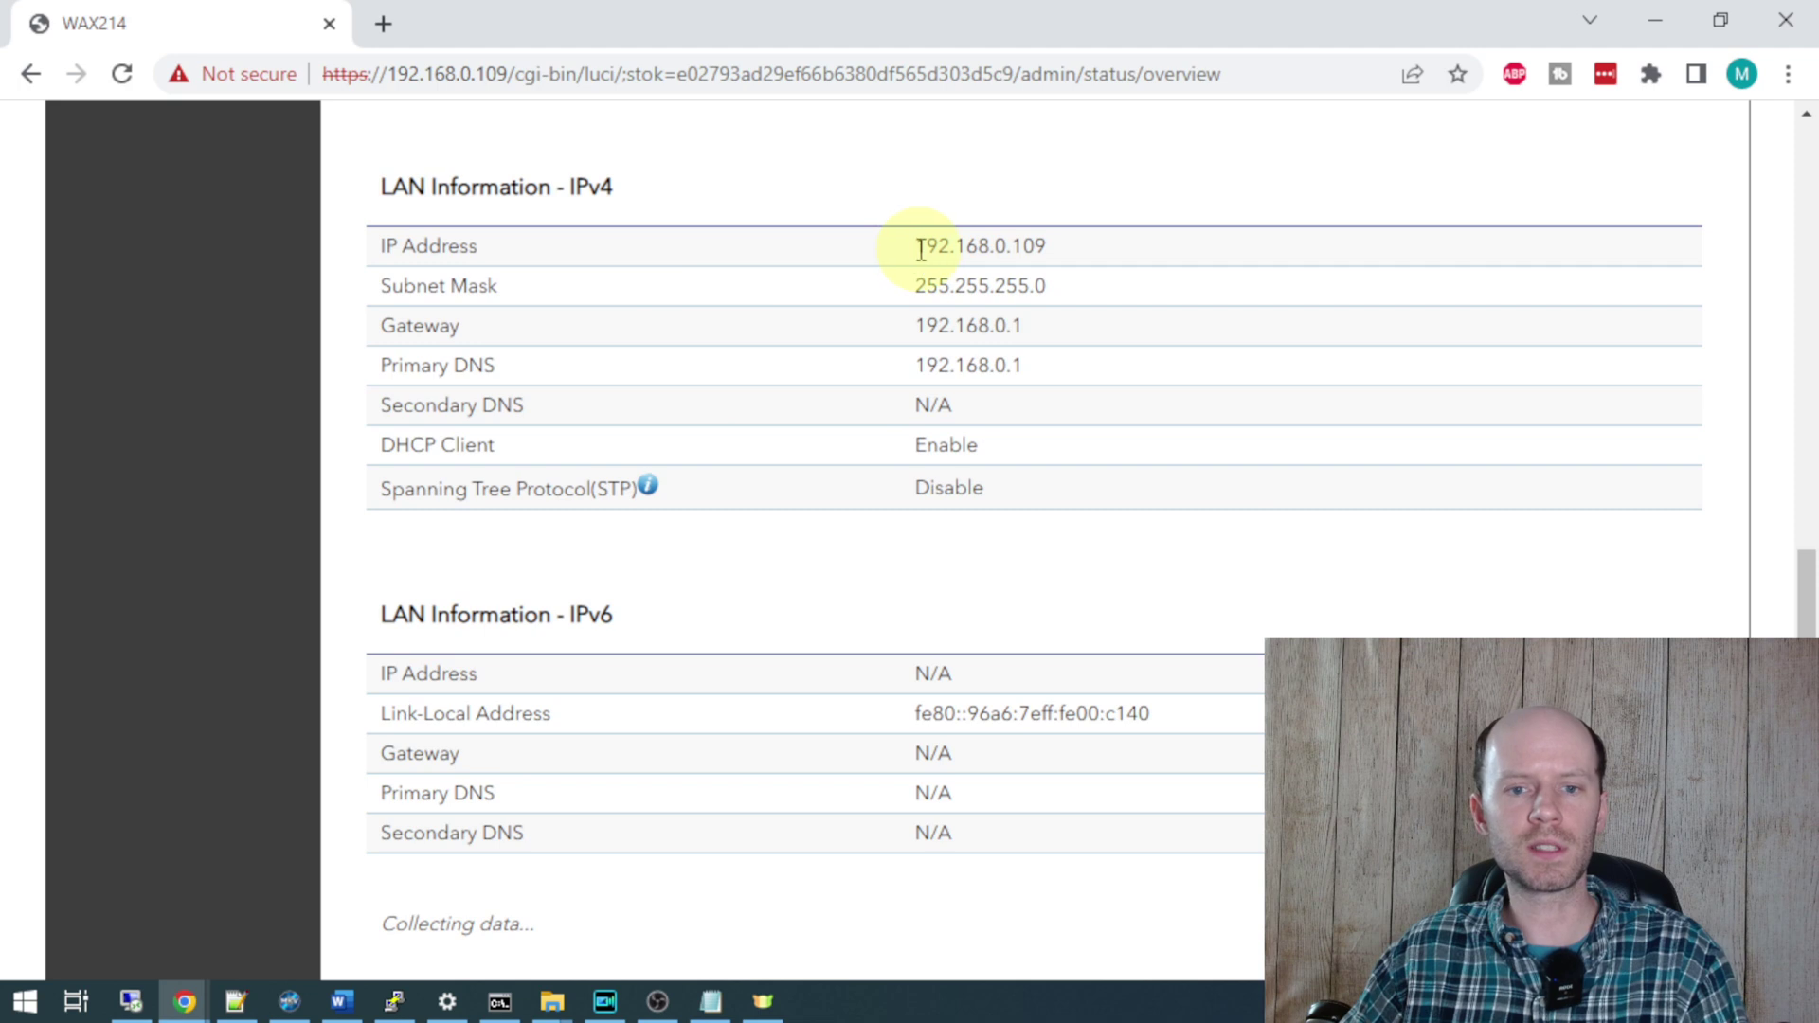
pyautogui.moveTo(919, 250); pyautogui.dragTo(1080, 259)
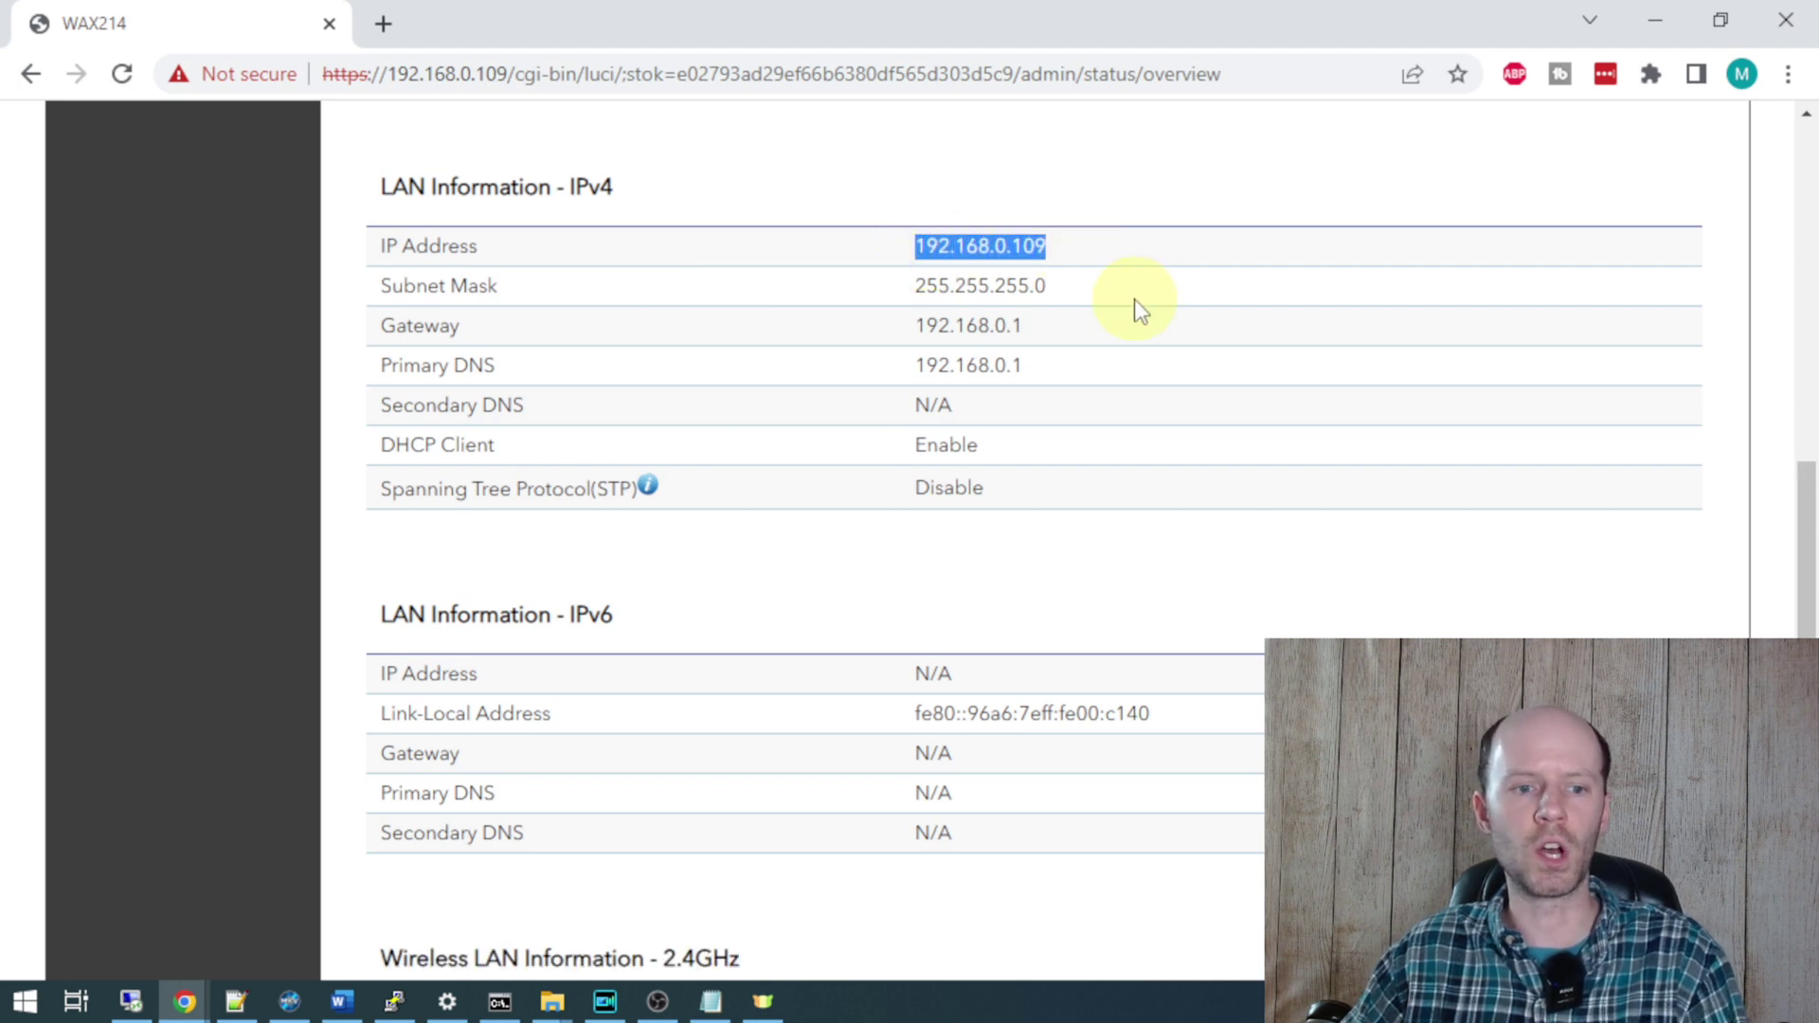
pyautogui.scroll(10, 305, 568)
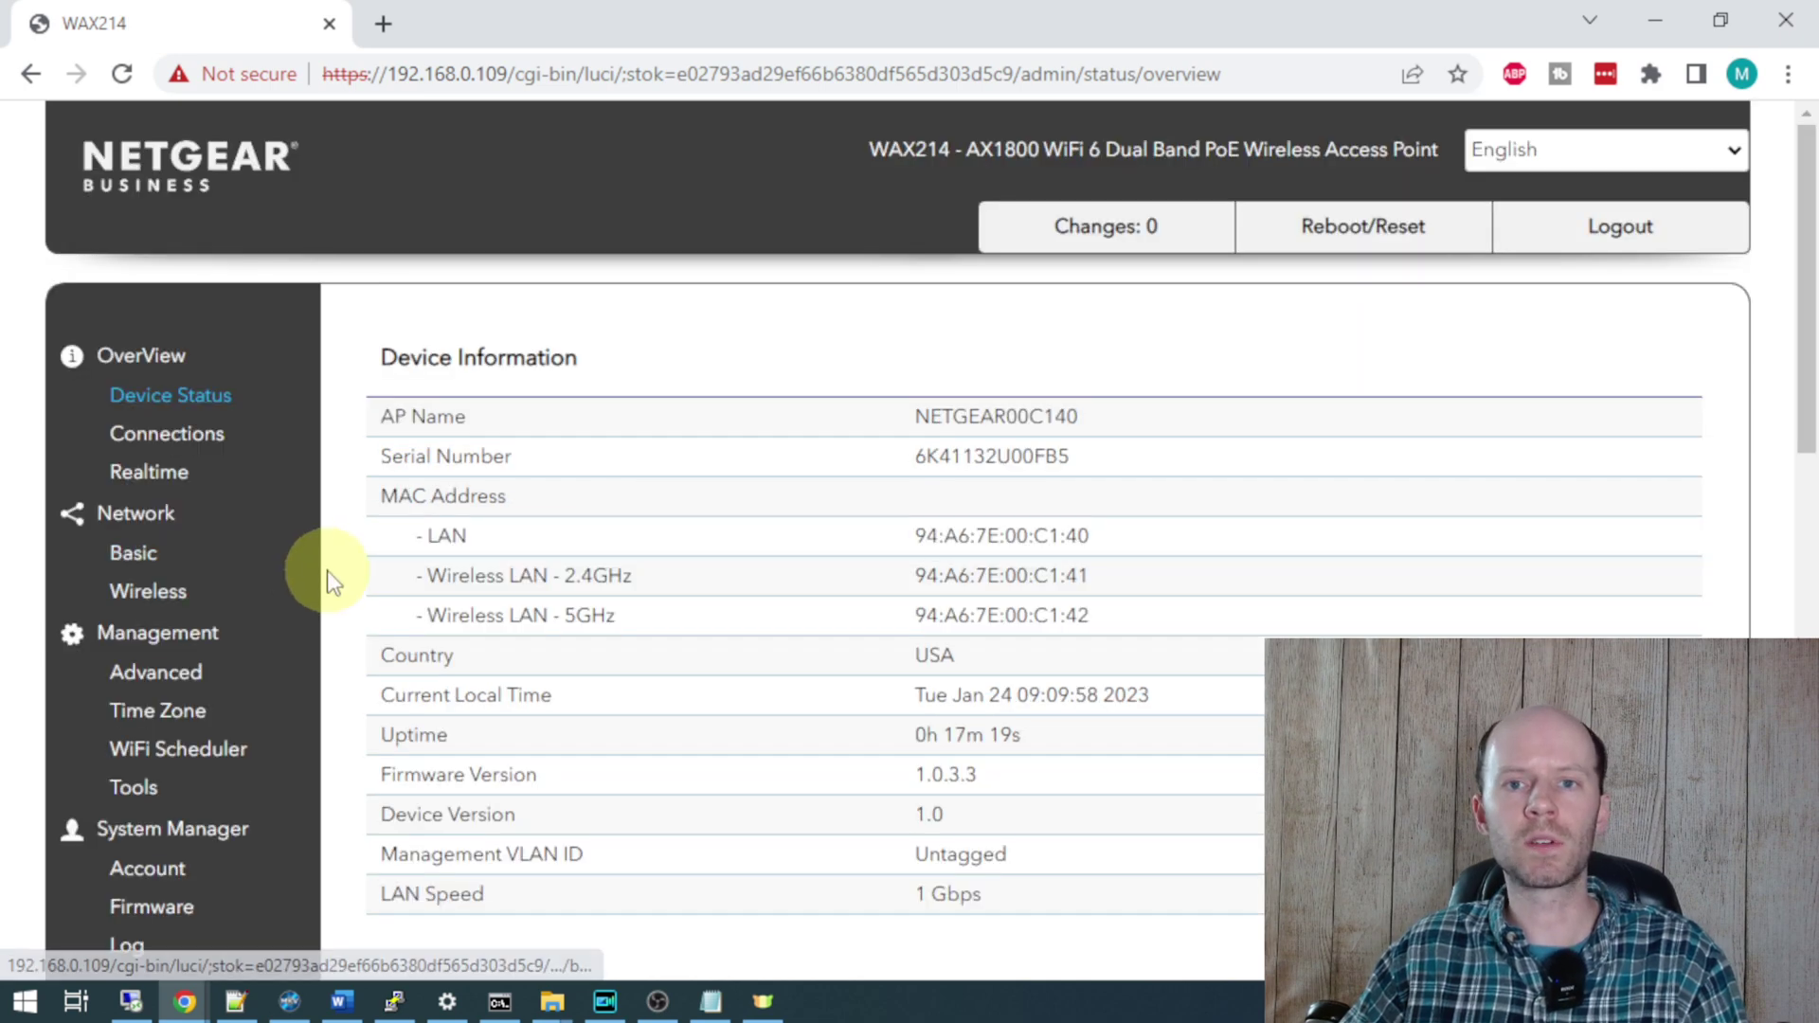
pyautogui.click(149, 592)
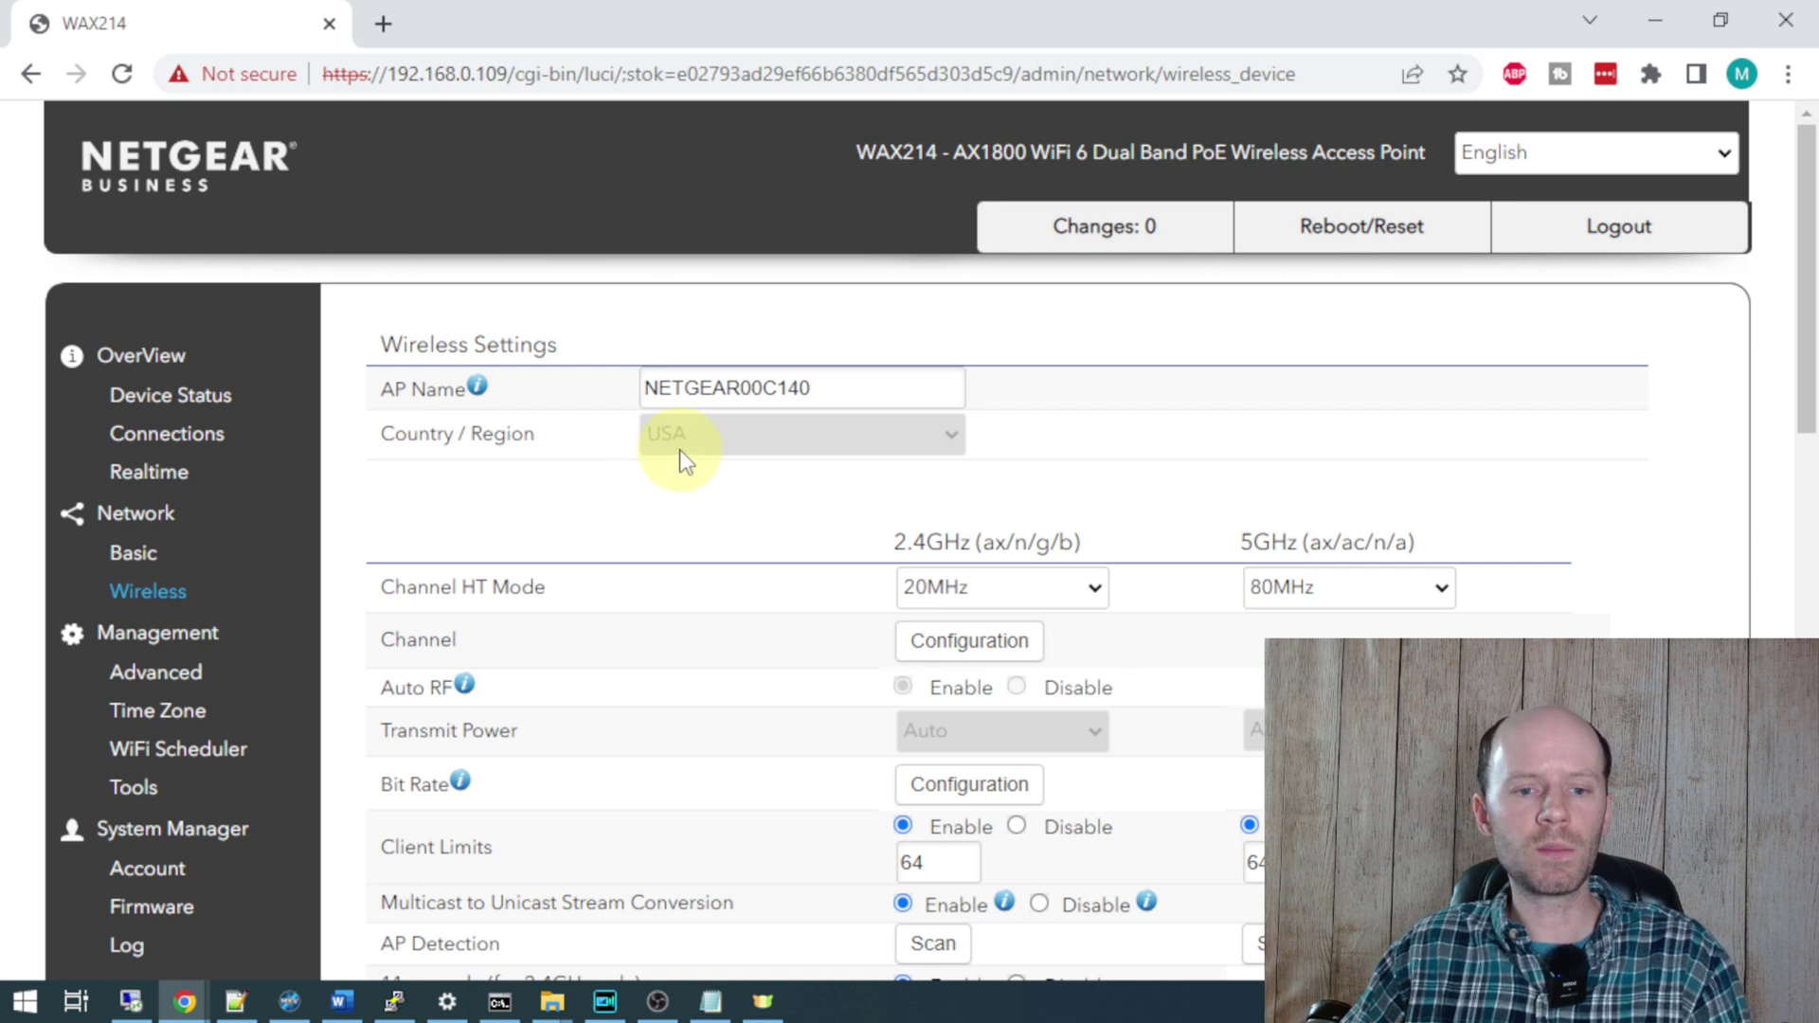
pyautogui.moveTo(940, 389); pyautogui.dragTo(532, 394)
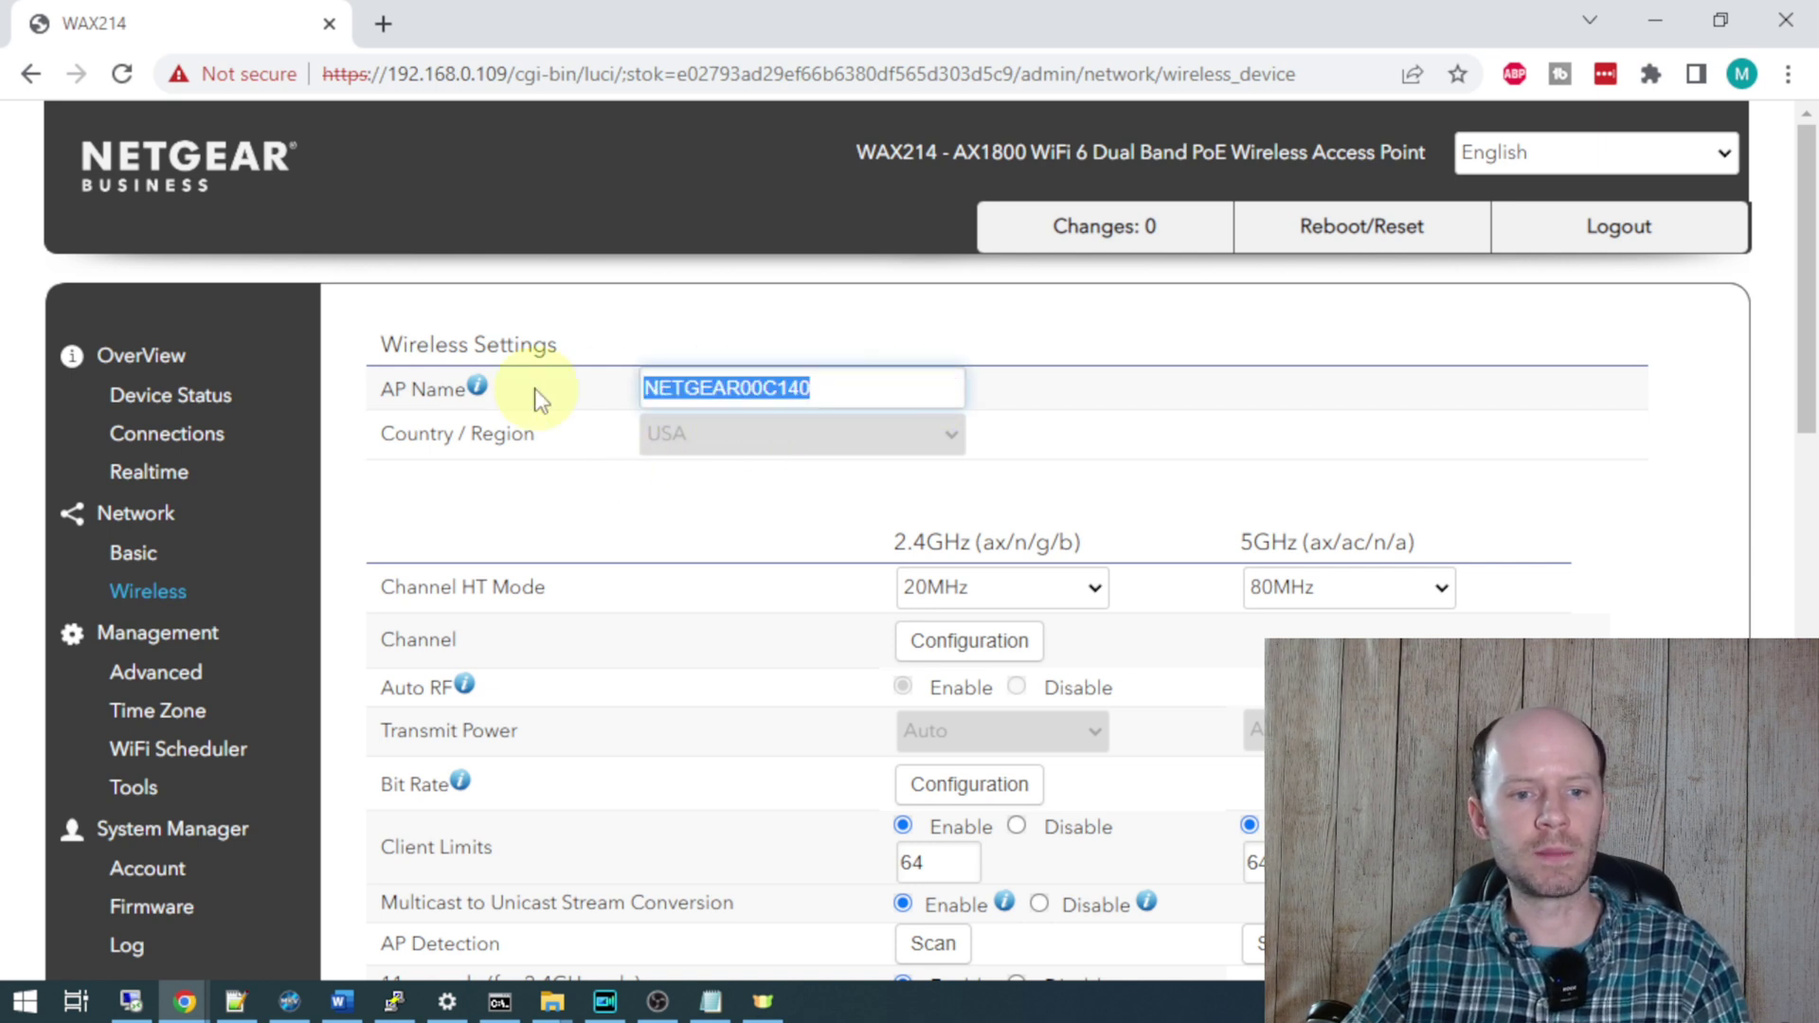
pyautogui.write('AP-HALLWAY')
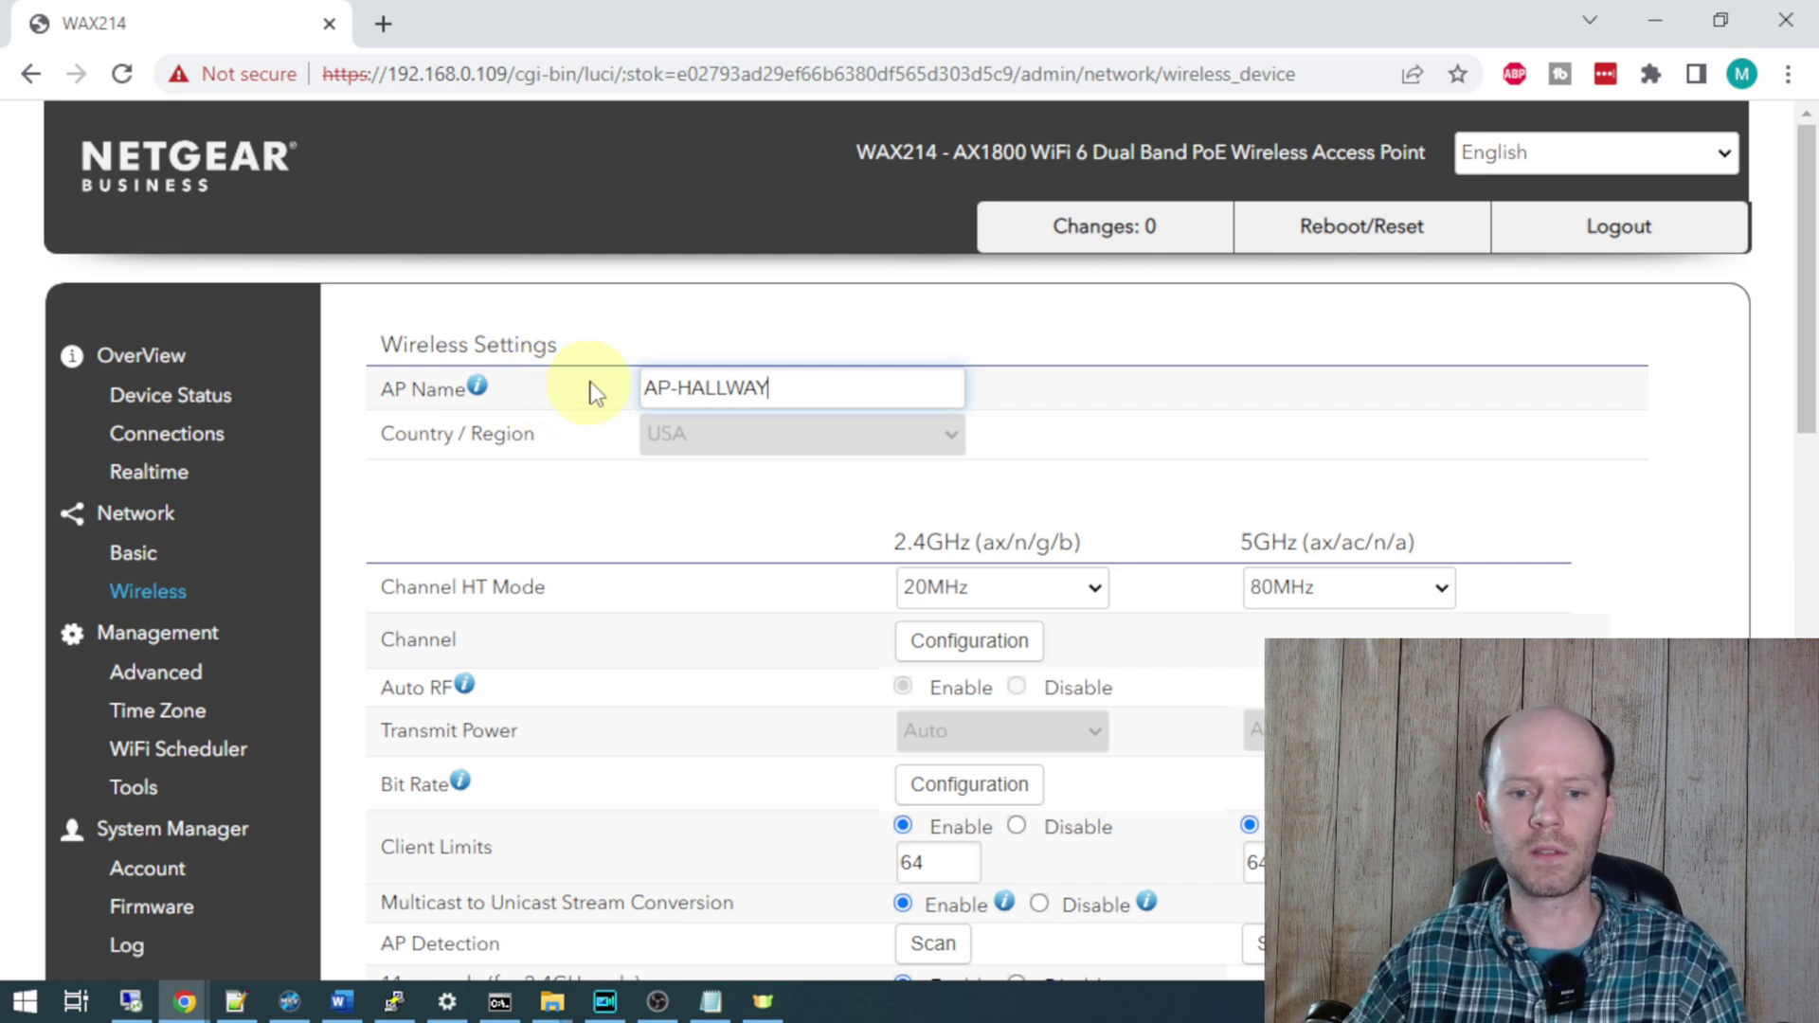
pyautogui.scroll(-3, 595, 392)
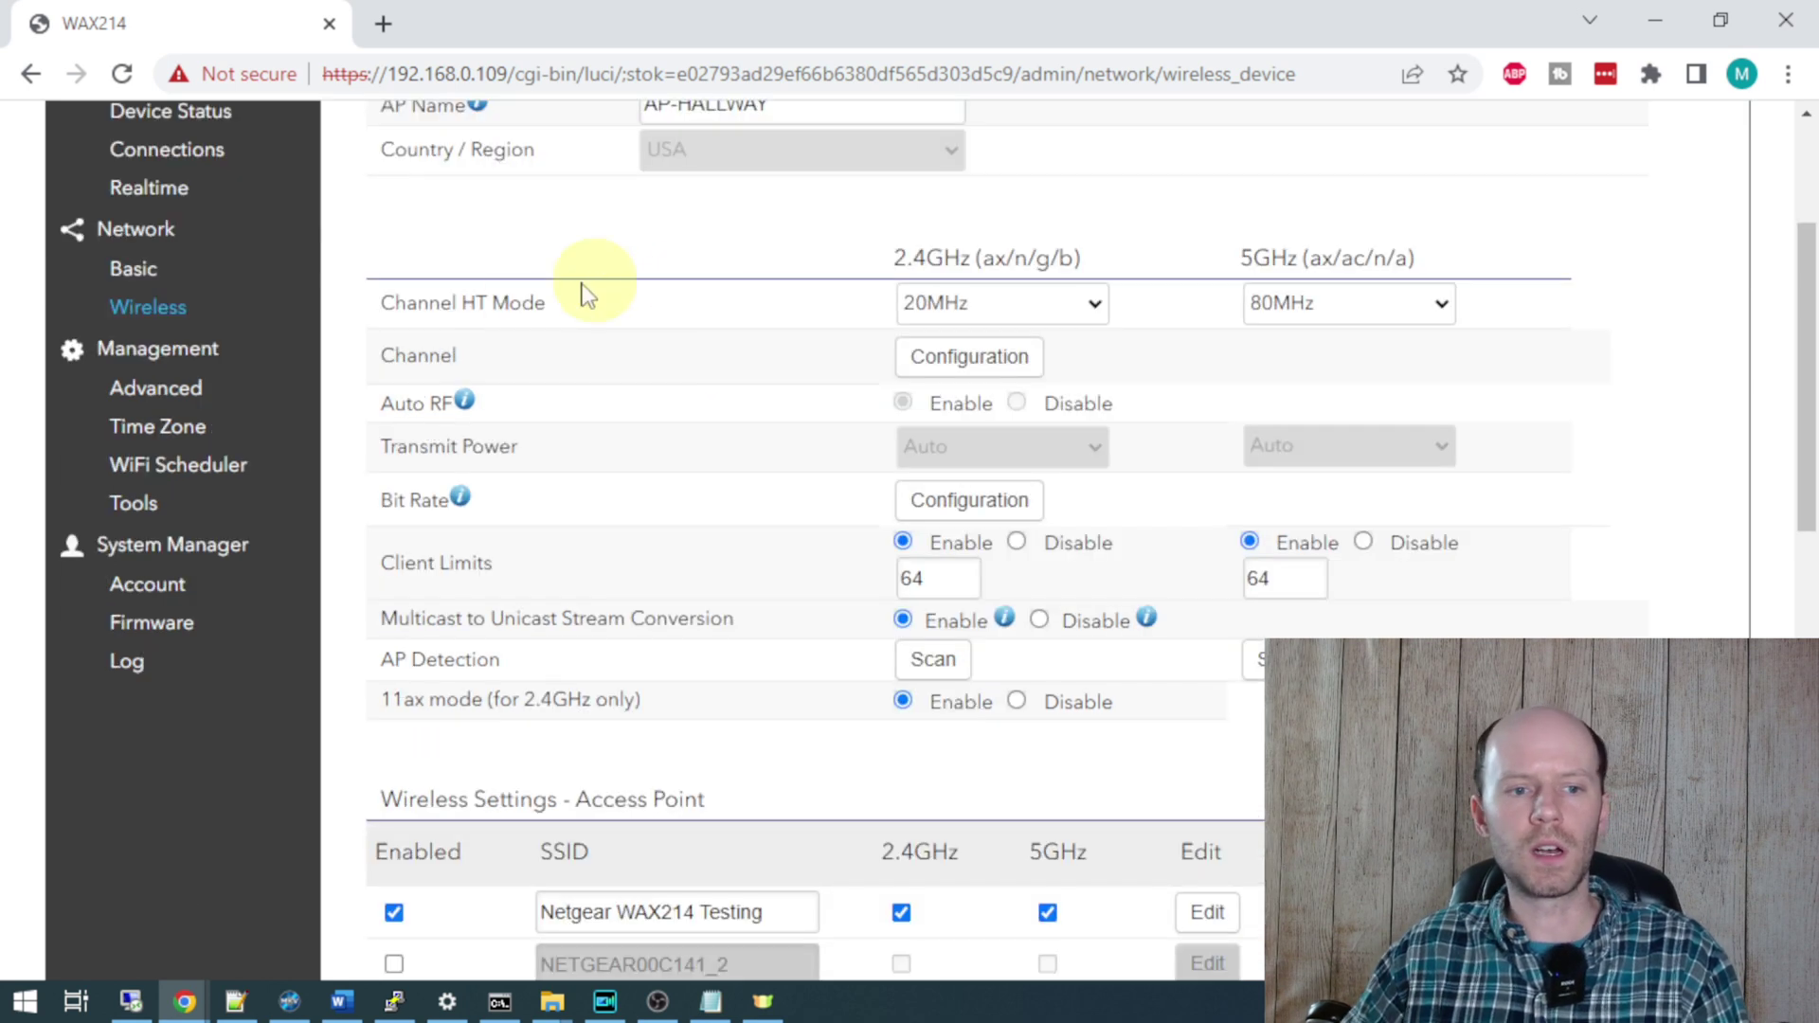
pyautogui.click(1089, 303)
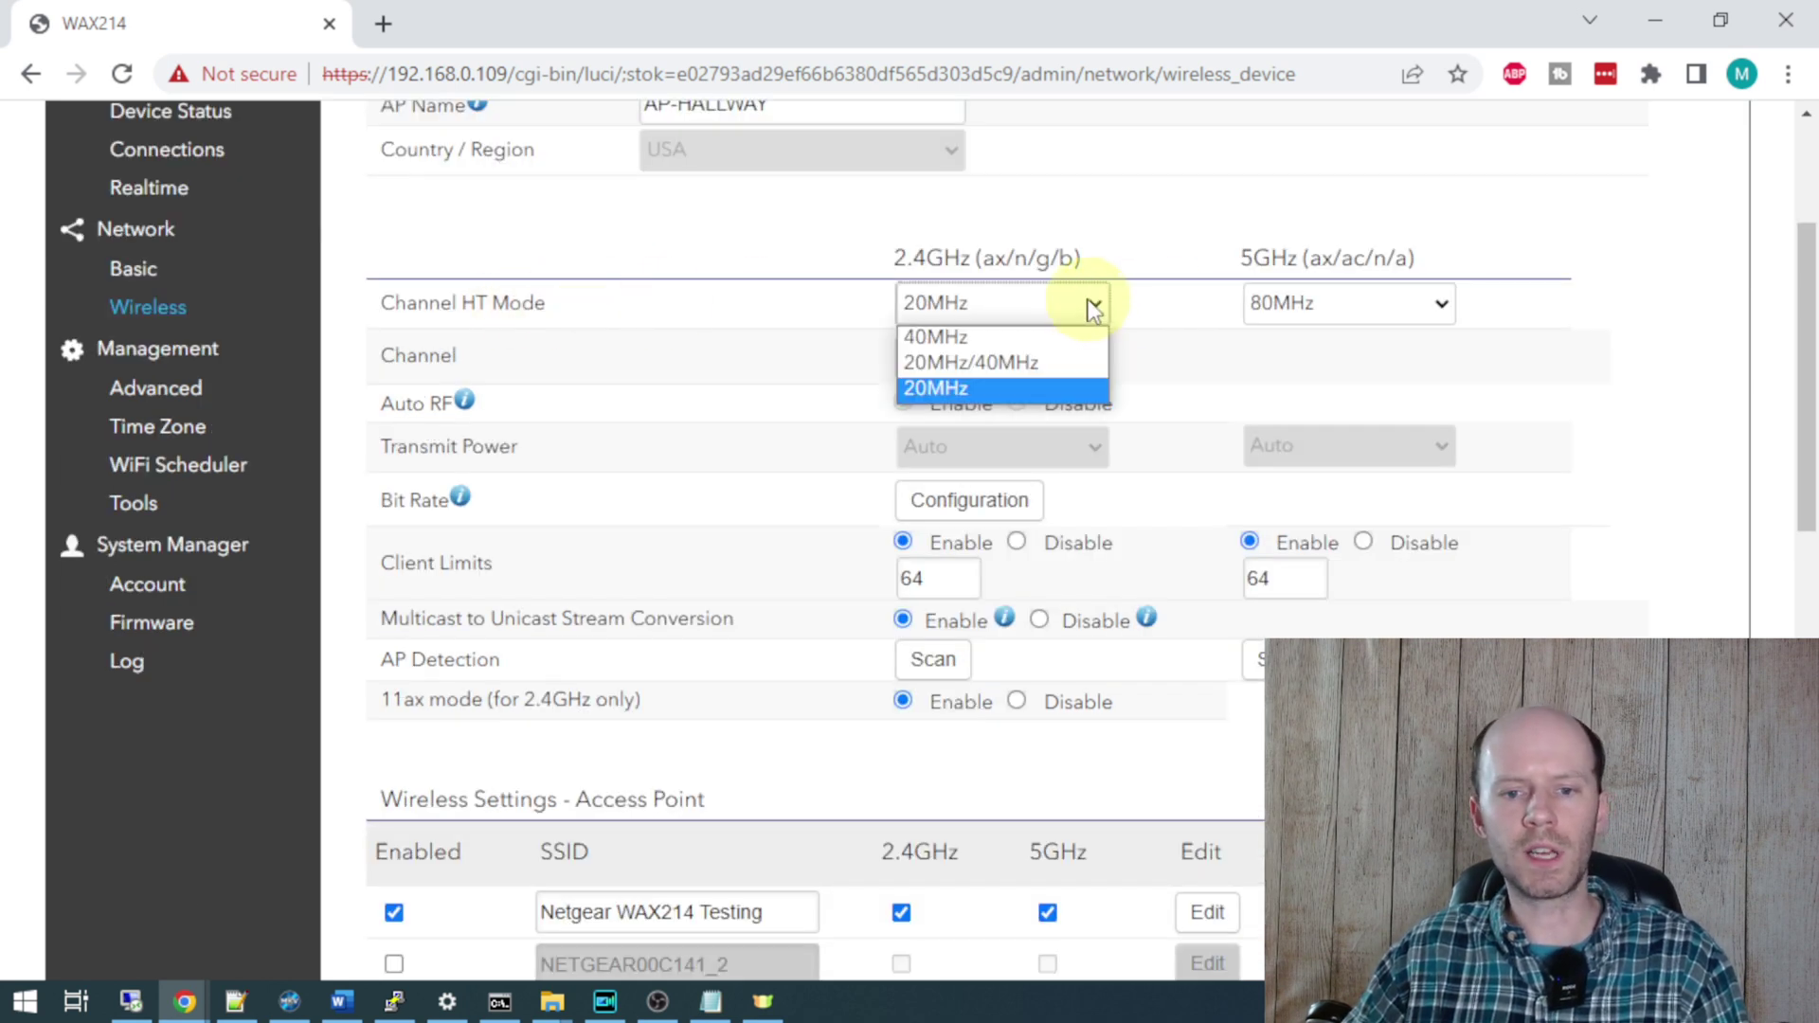
pyautogui.click(1198, 292)
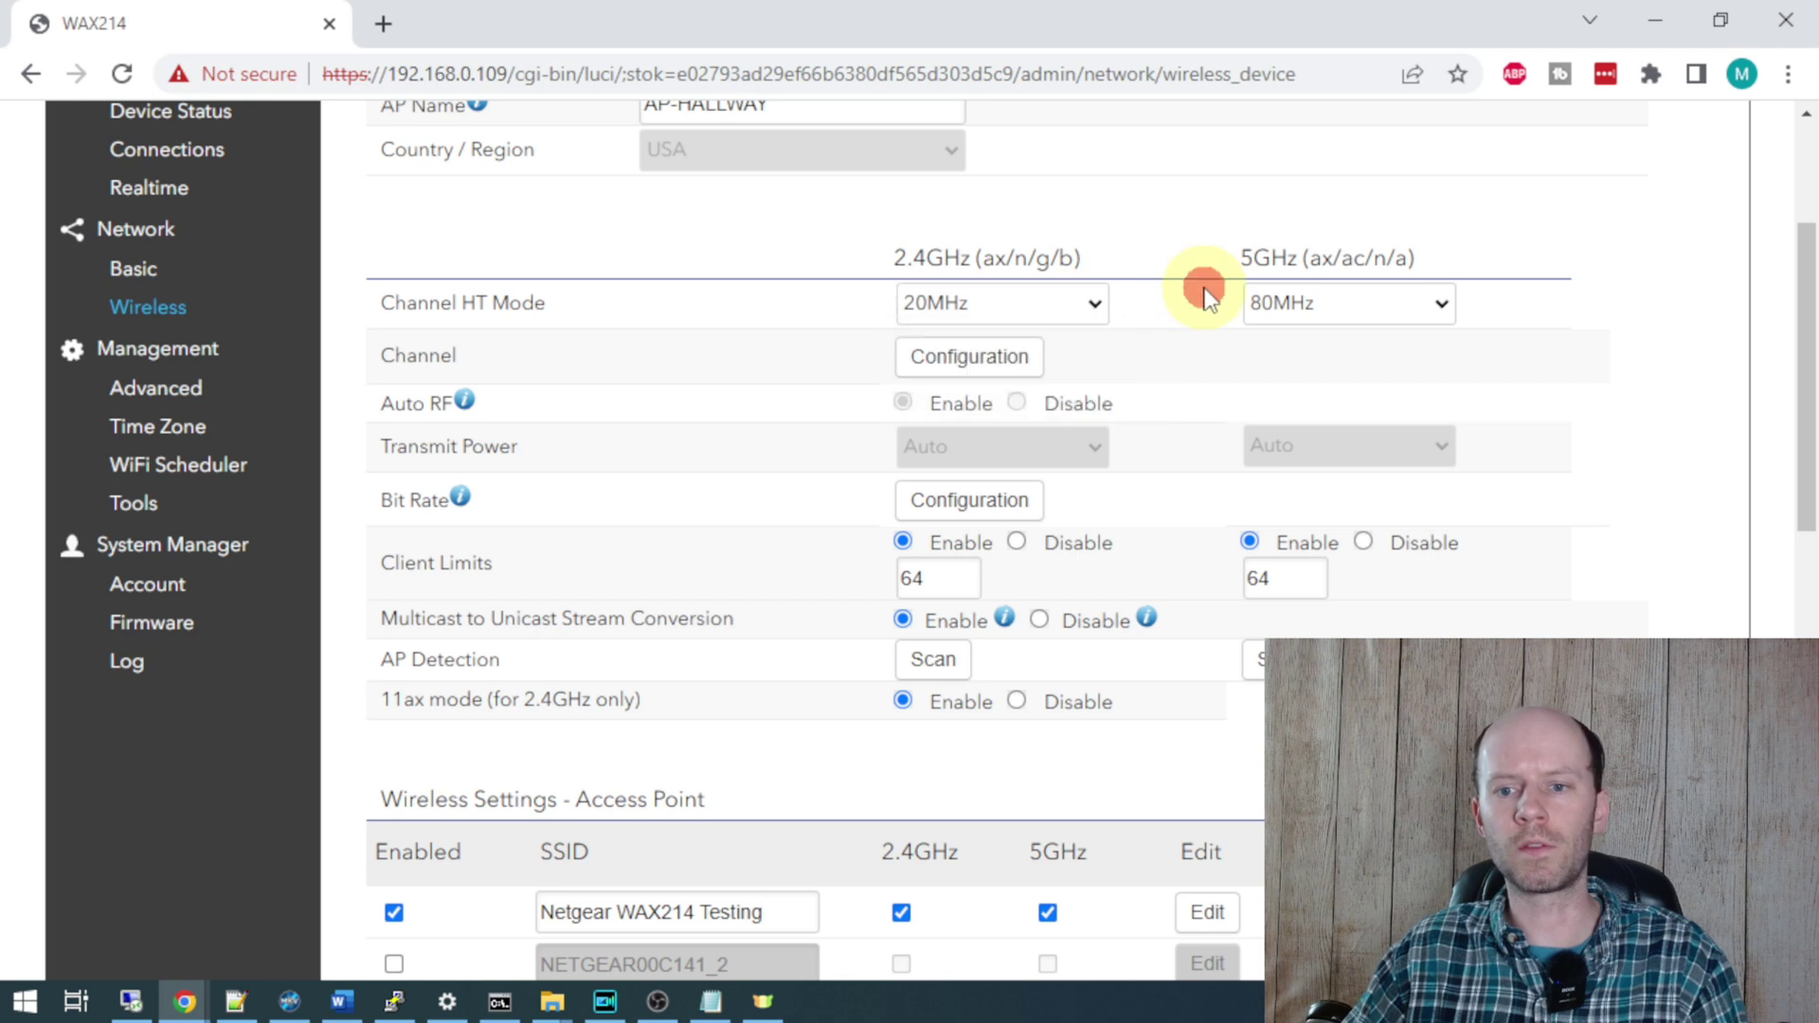
pyautogui.click(1306, 309)
pyautogui.click(1324, 307)
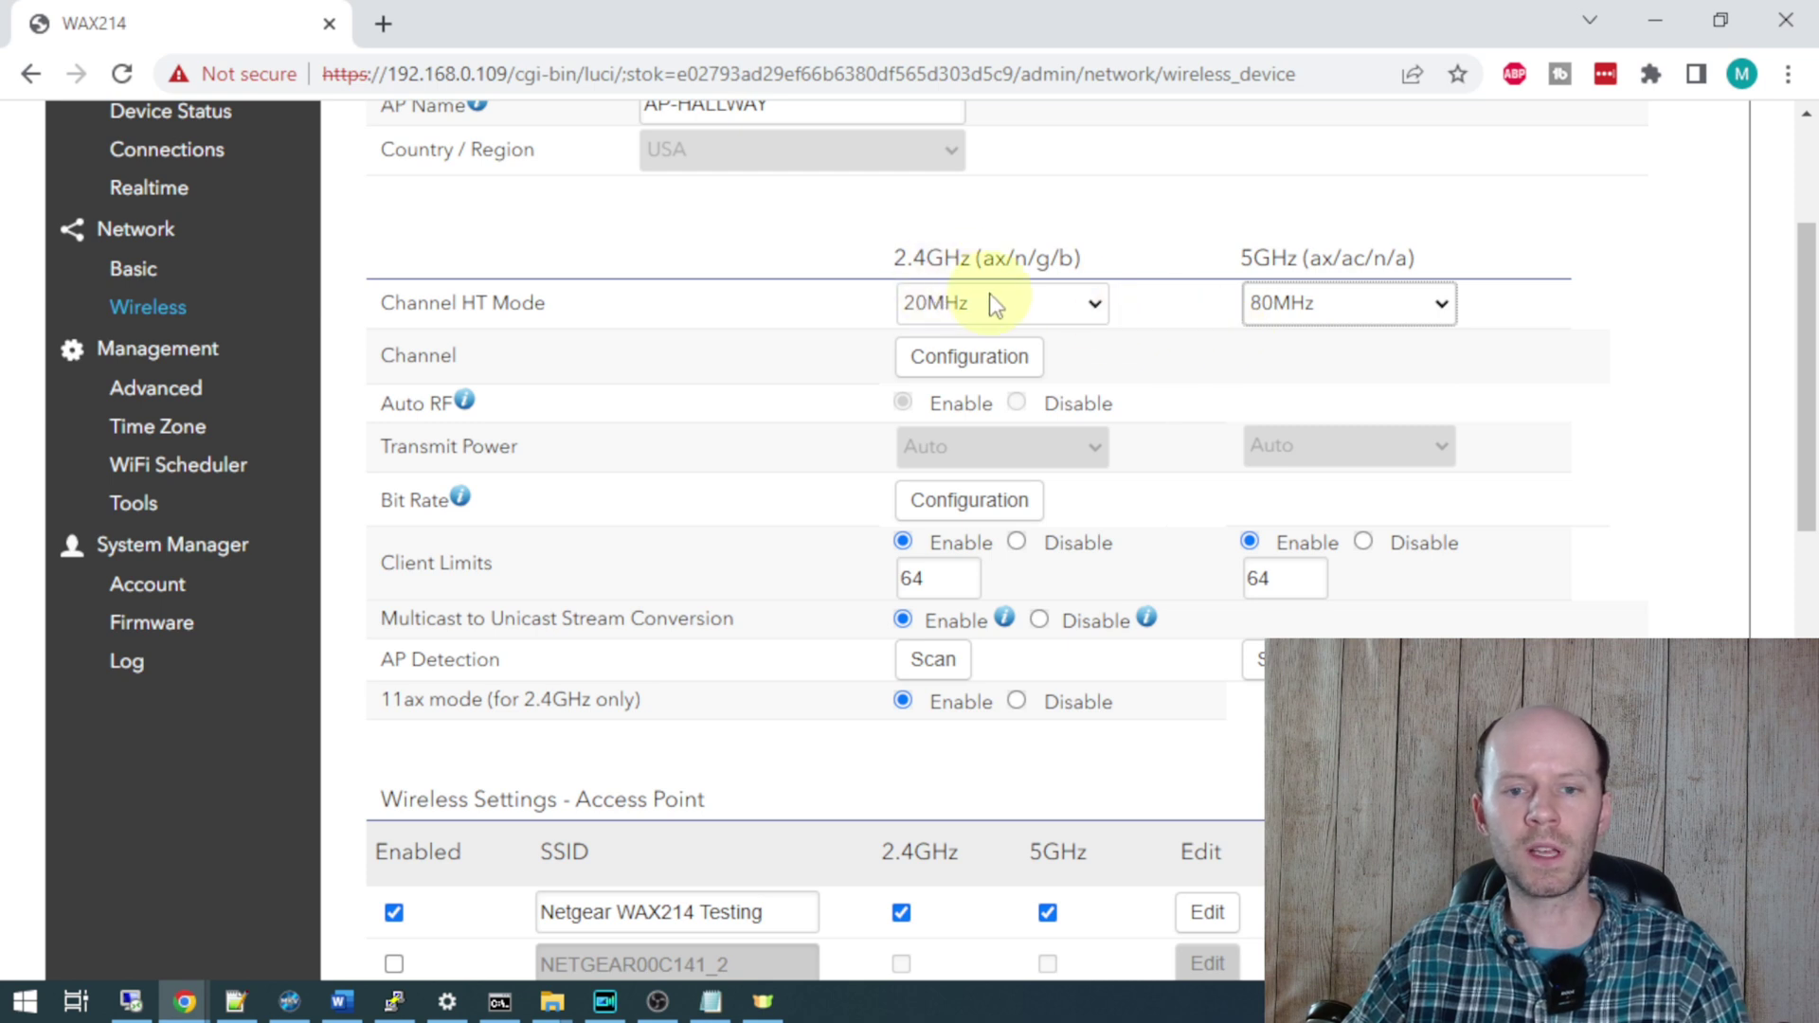
pyautogui.click(1105, 304)
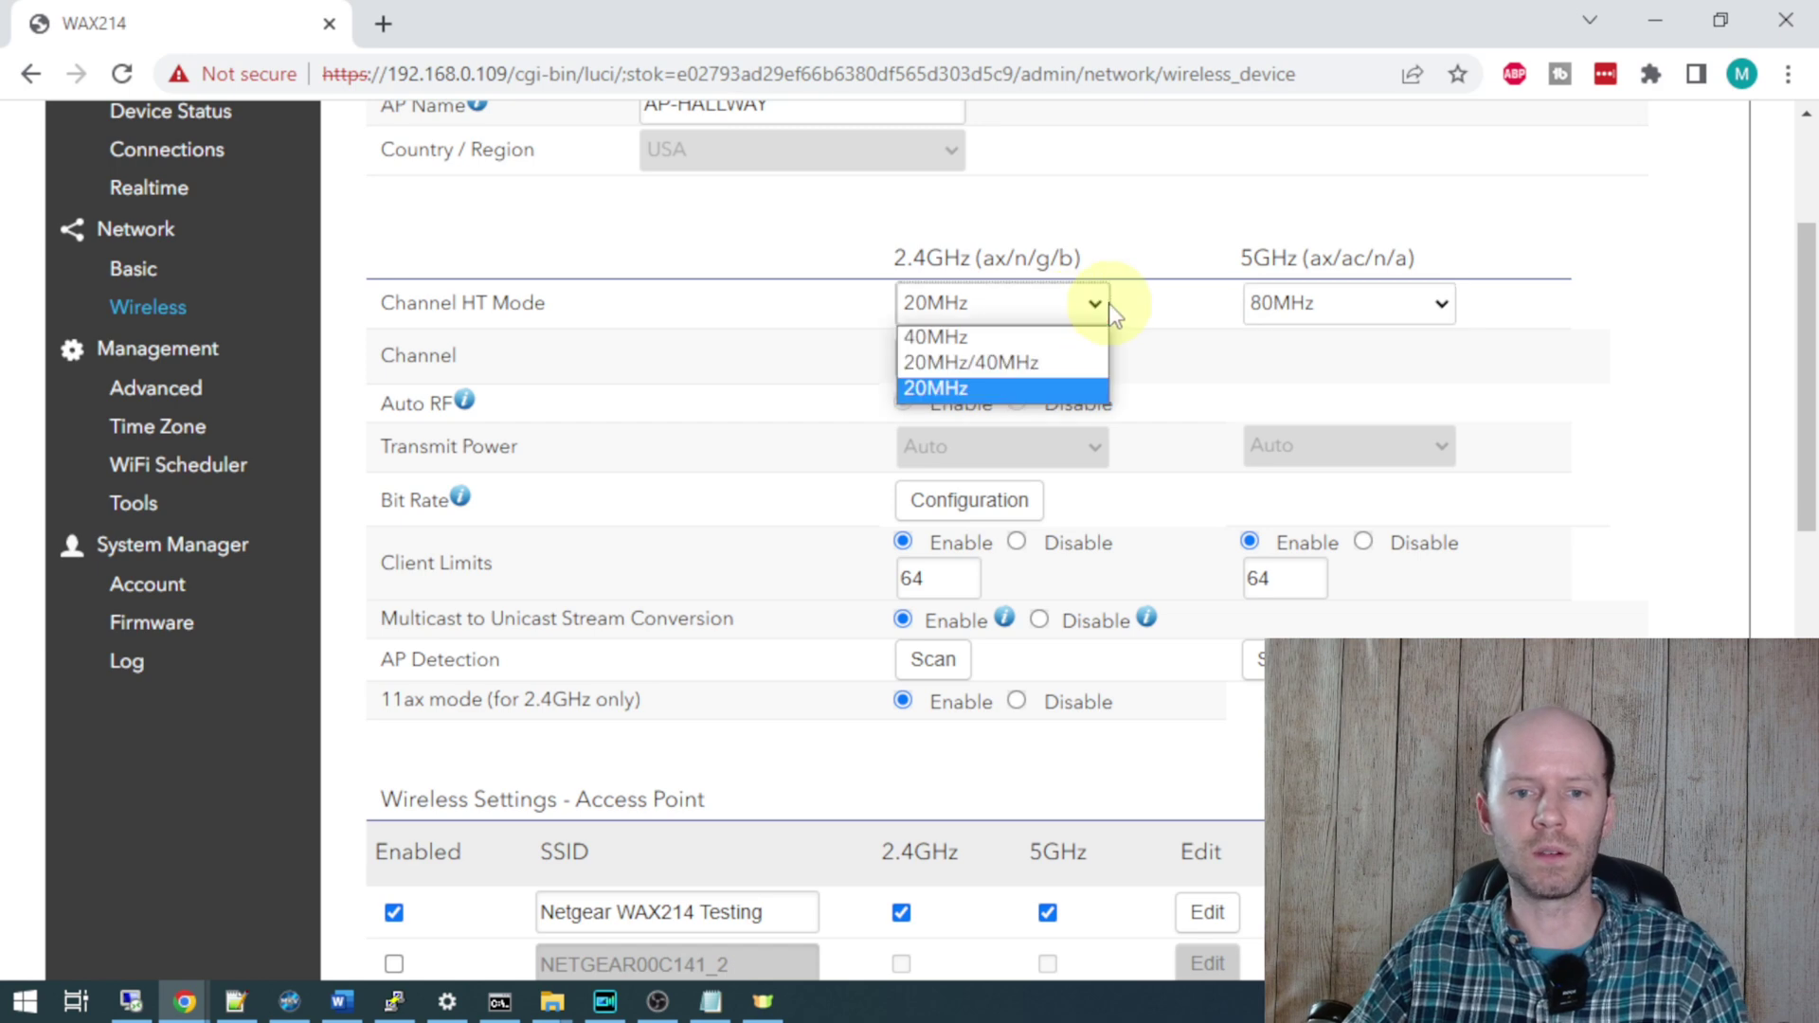
pyautogui.click(1191, 316)
pyautogui.scroll(-1, 1137, 284)
pyautogui.click(1008, 224)
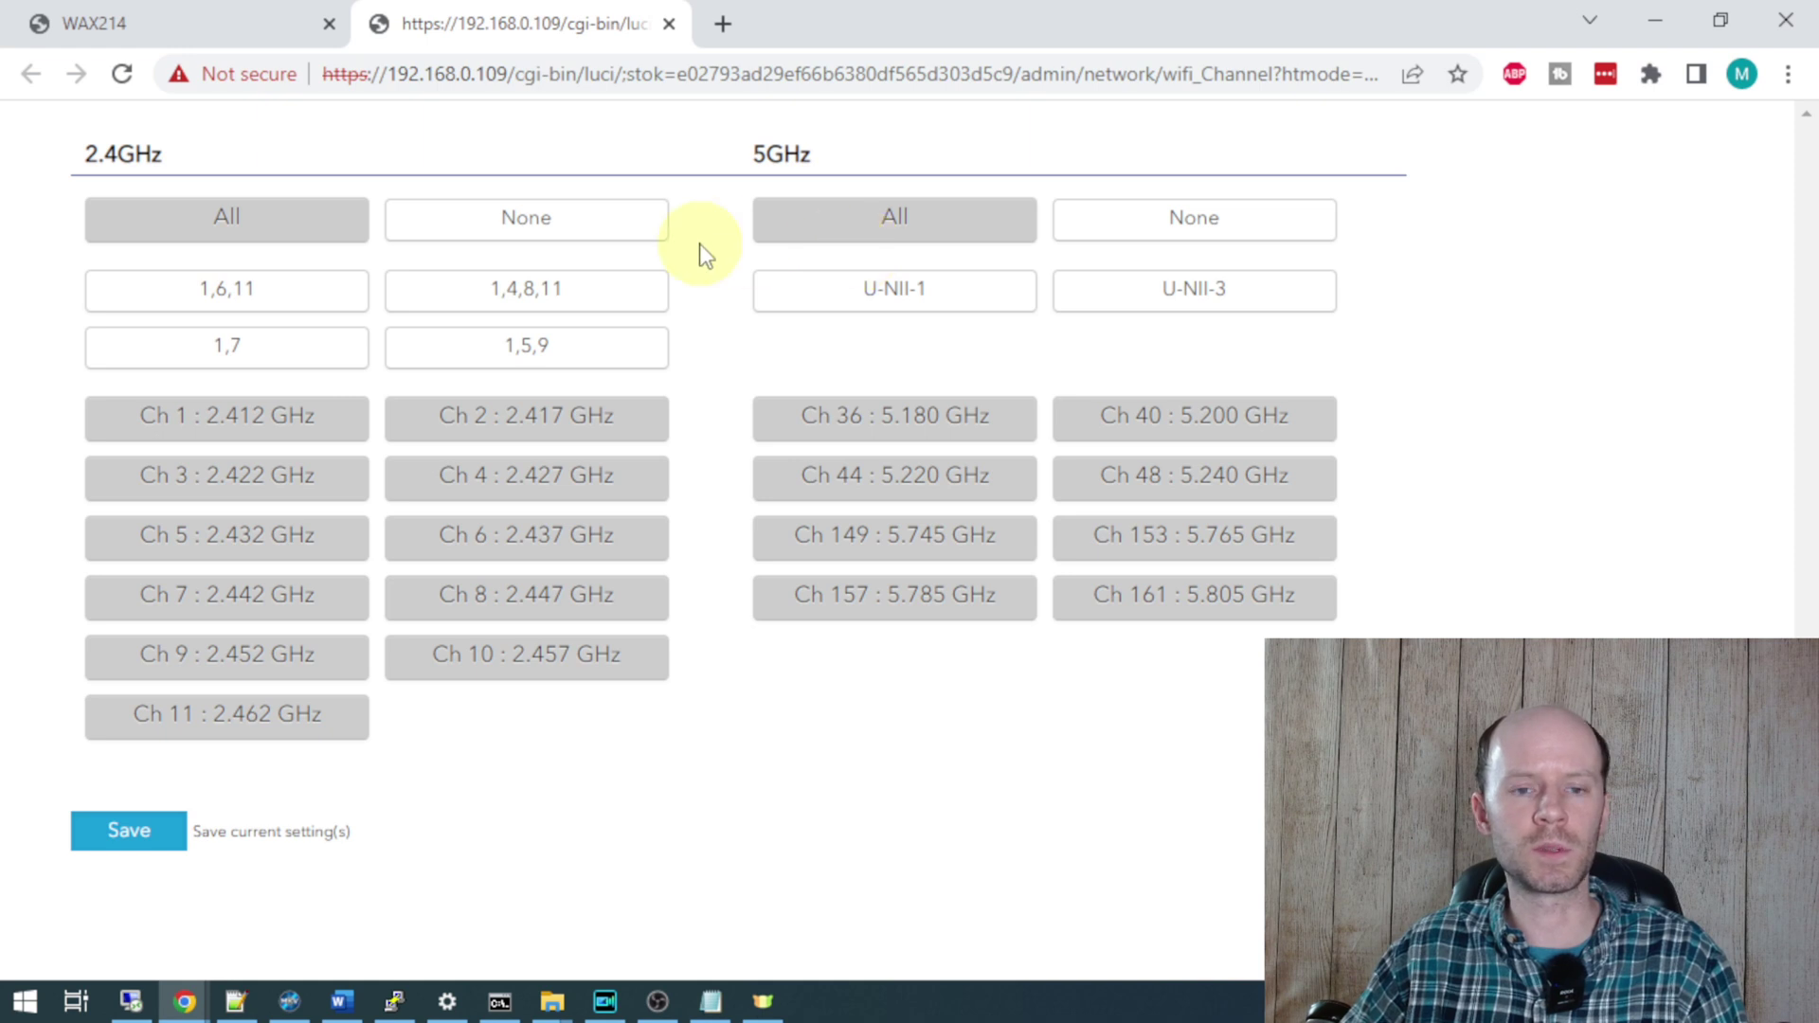
# - Close the channel selection page and note the Transmit Power setting
pyautogui.click(668, 24)
pyautogui.moveTo(382, 305); pyautogui.dragTo(531, 314)
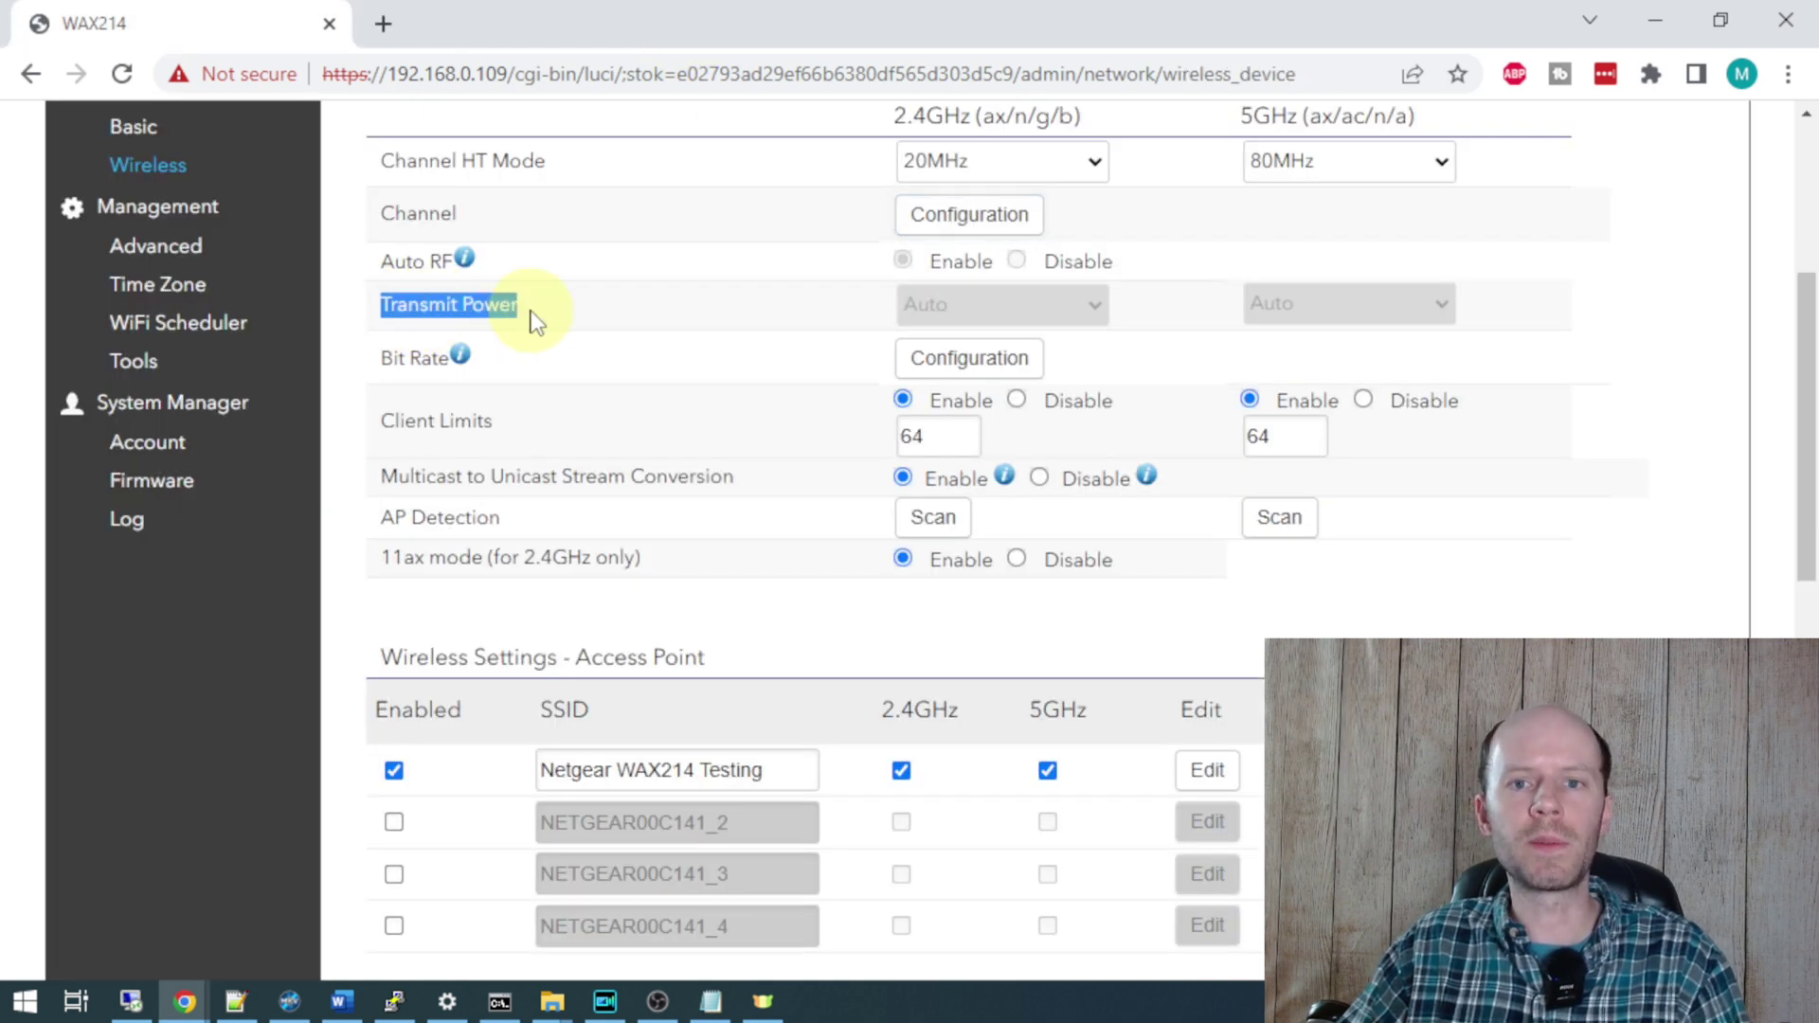
pyautogui.click(560, 307)
# - Set Client Limits to Disable on both the 2.4GHz and 5GHz radios
pyautogui.scroll(-1, 486, 441)
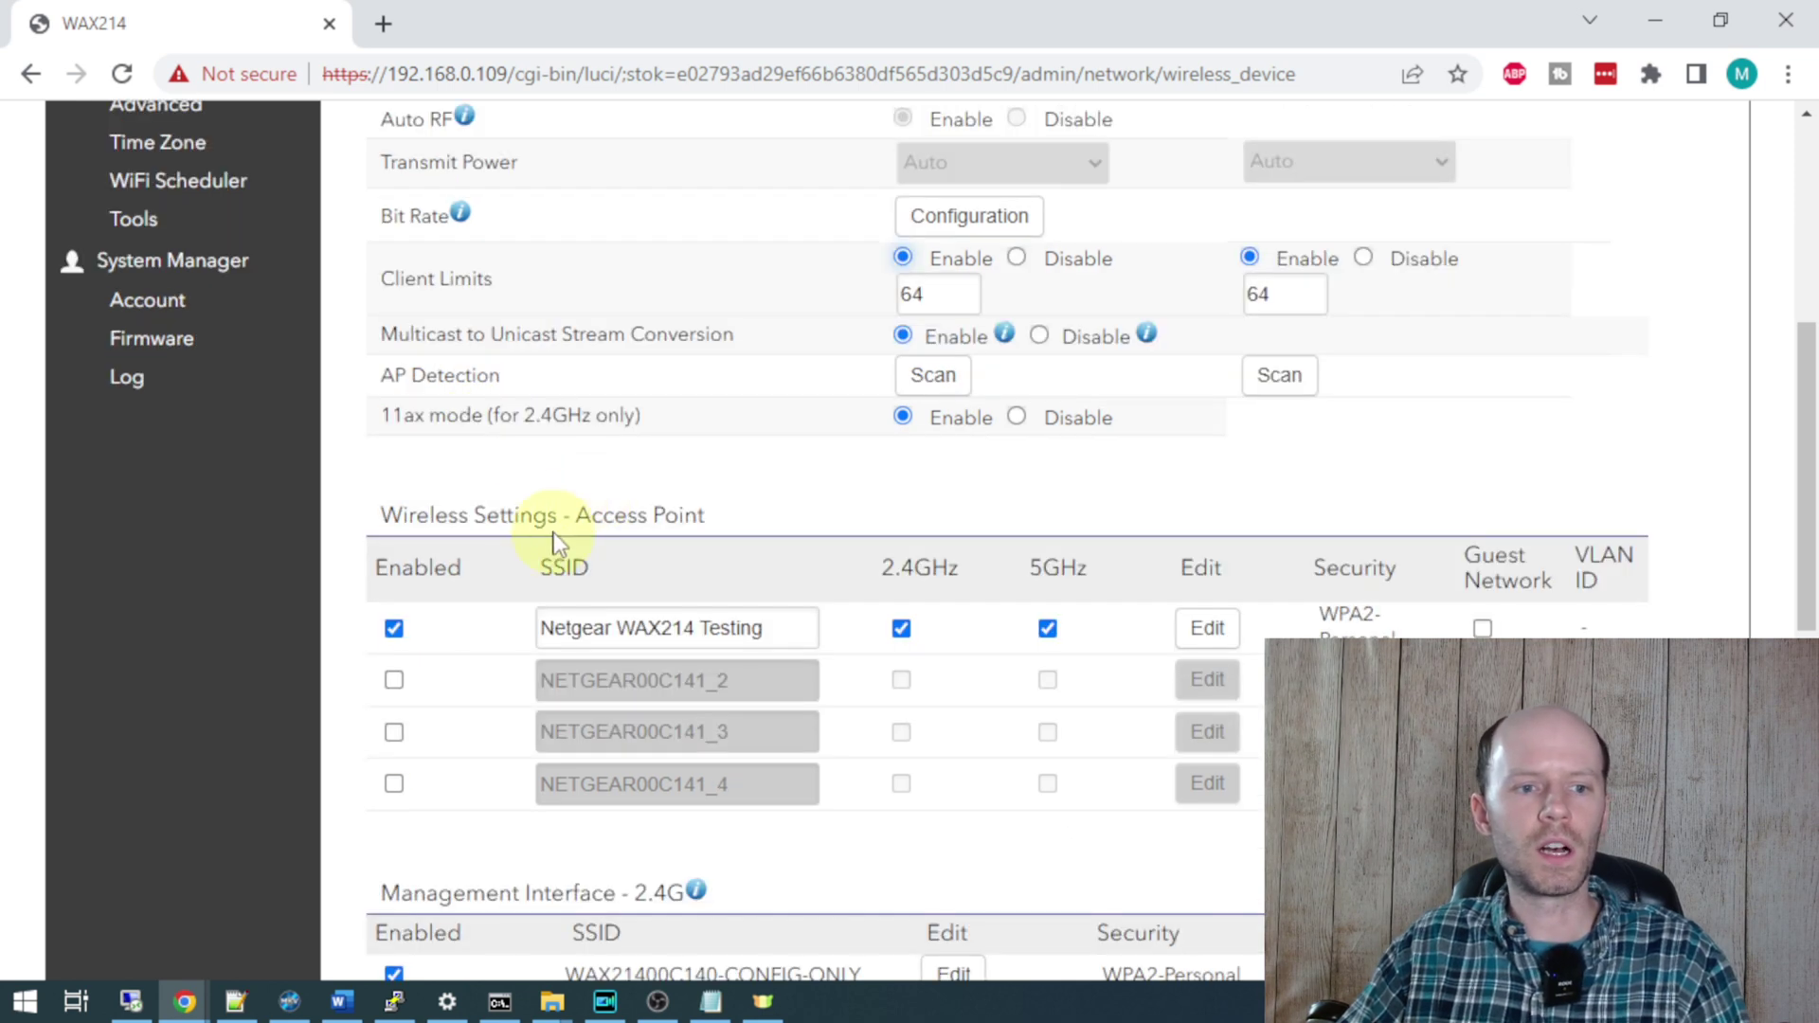
pyautogui.click(1017, 257)
pyautogui.click(1364, 259)
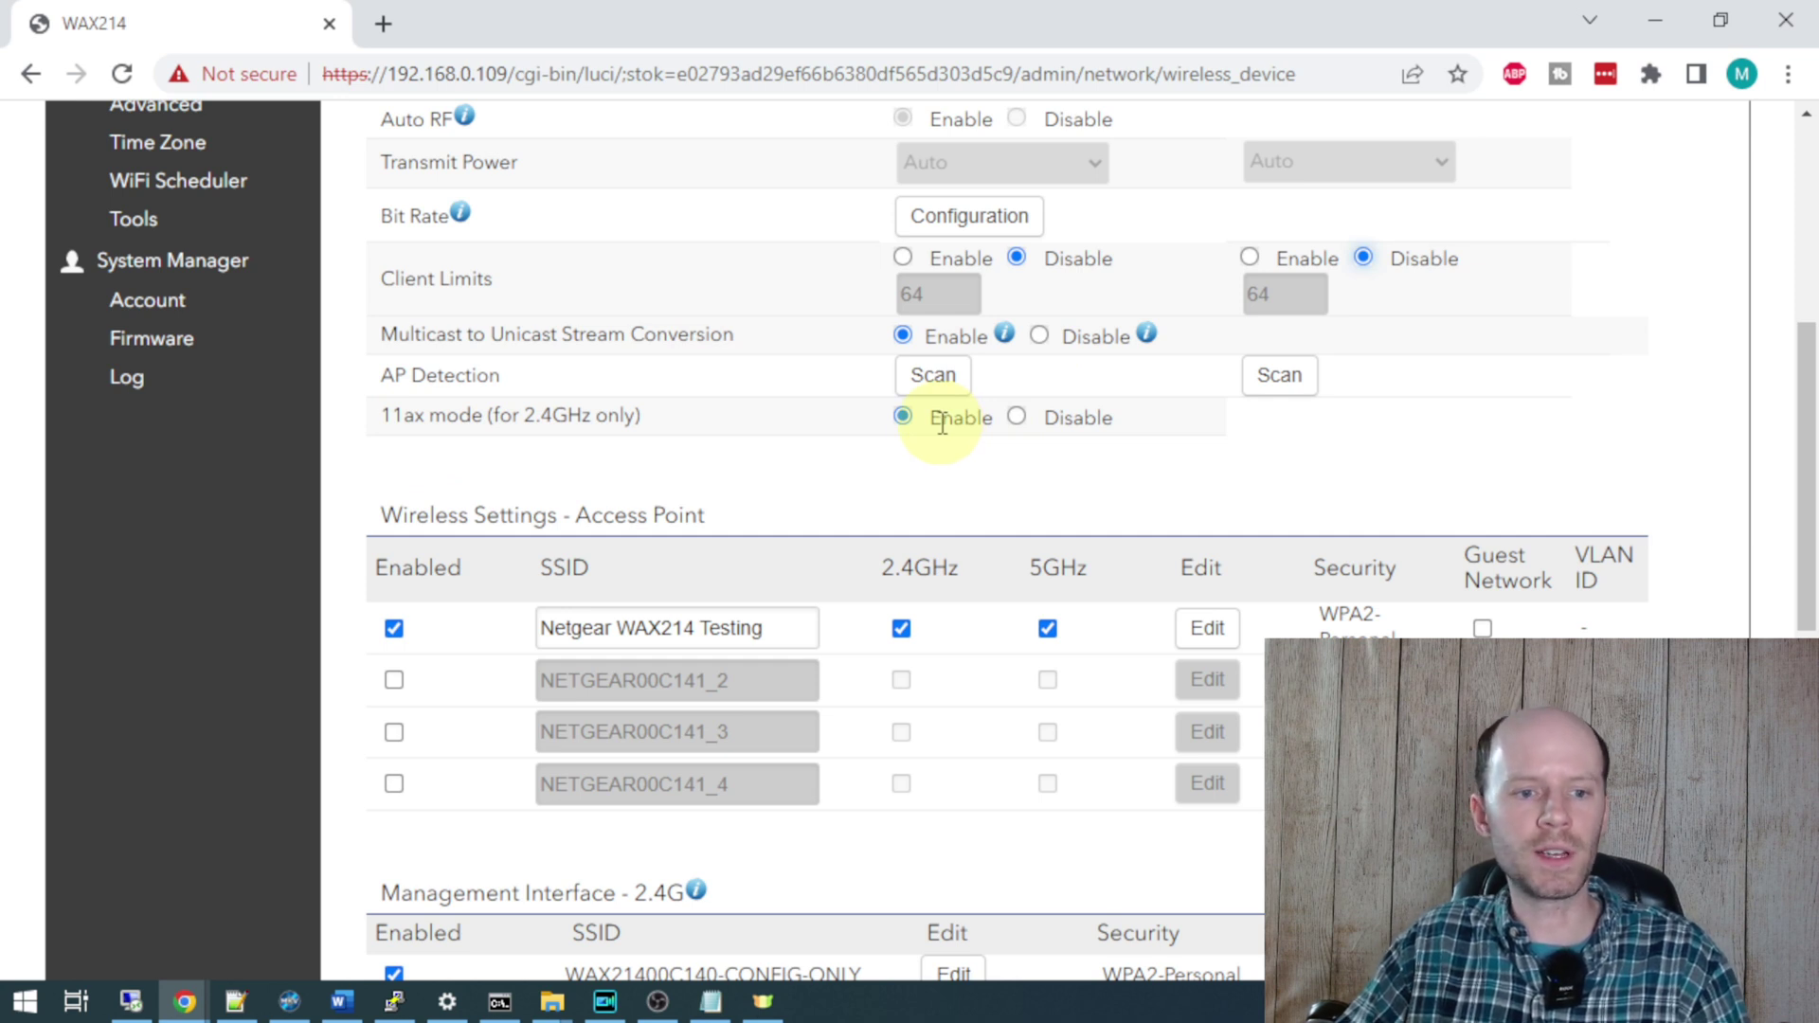
pyautogui.scroll(1, 941, 425)
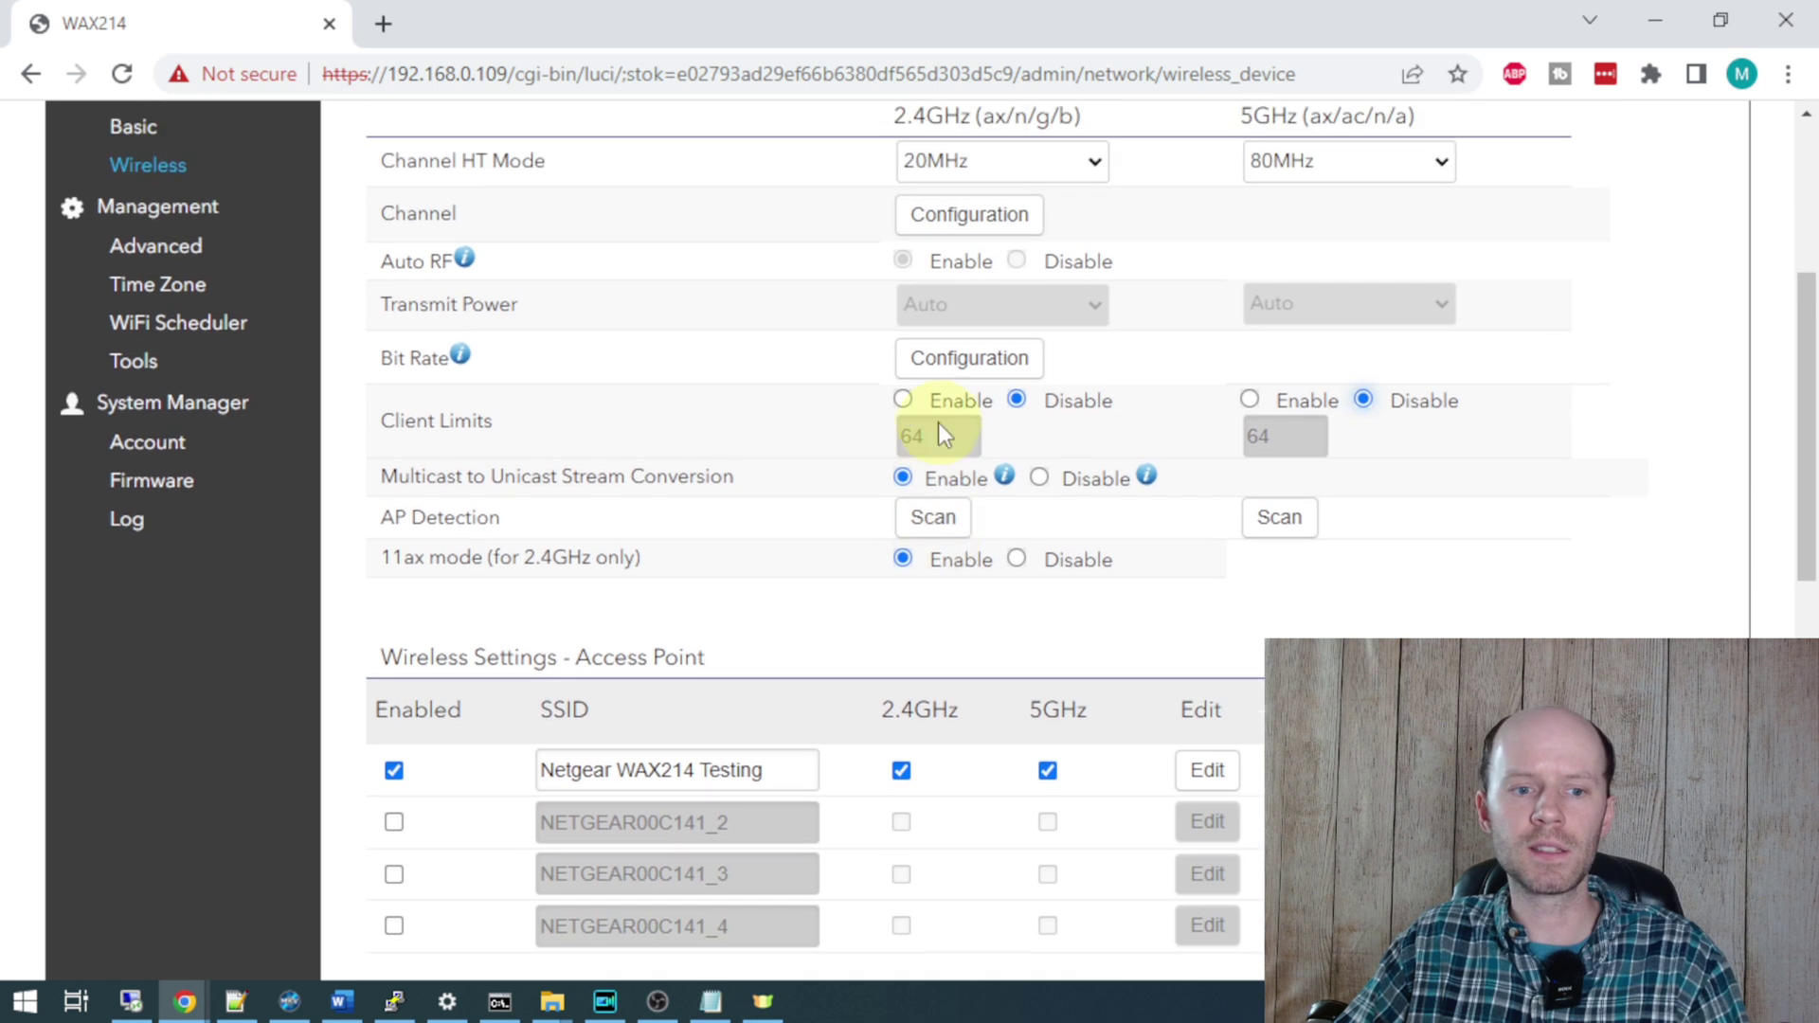
pyautogui.scroll(2, 933, 474)
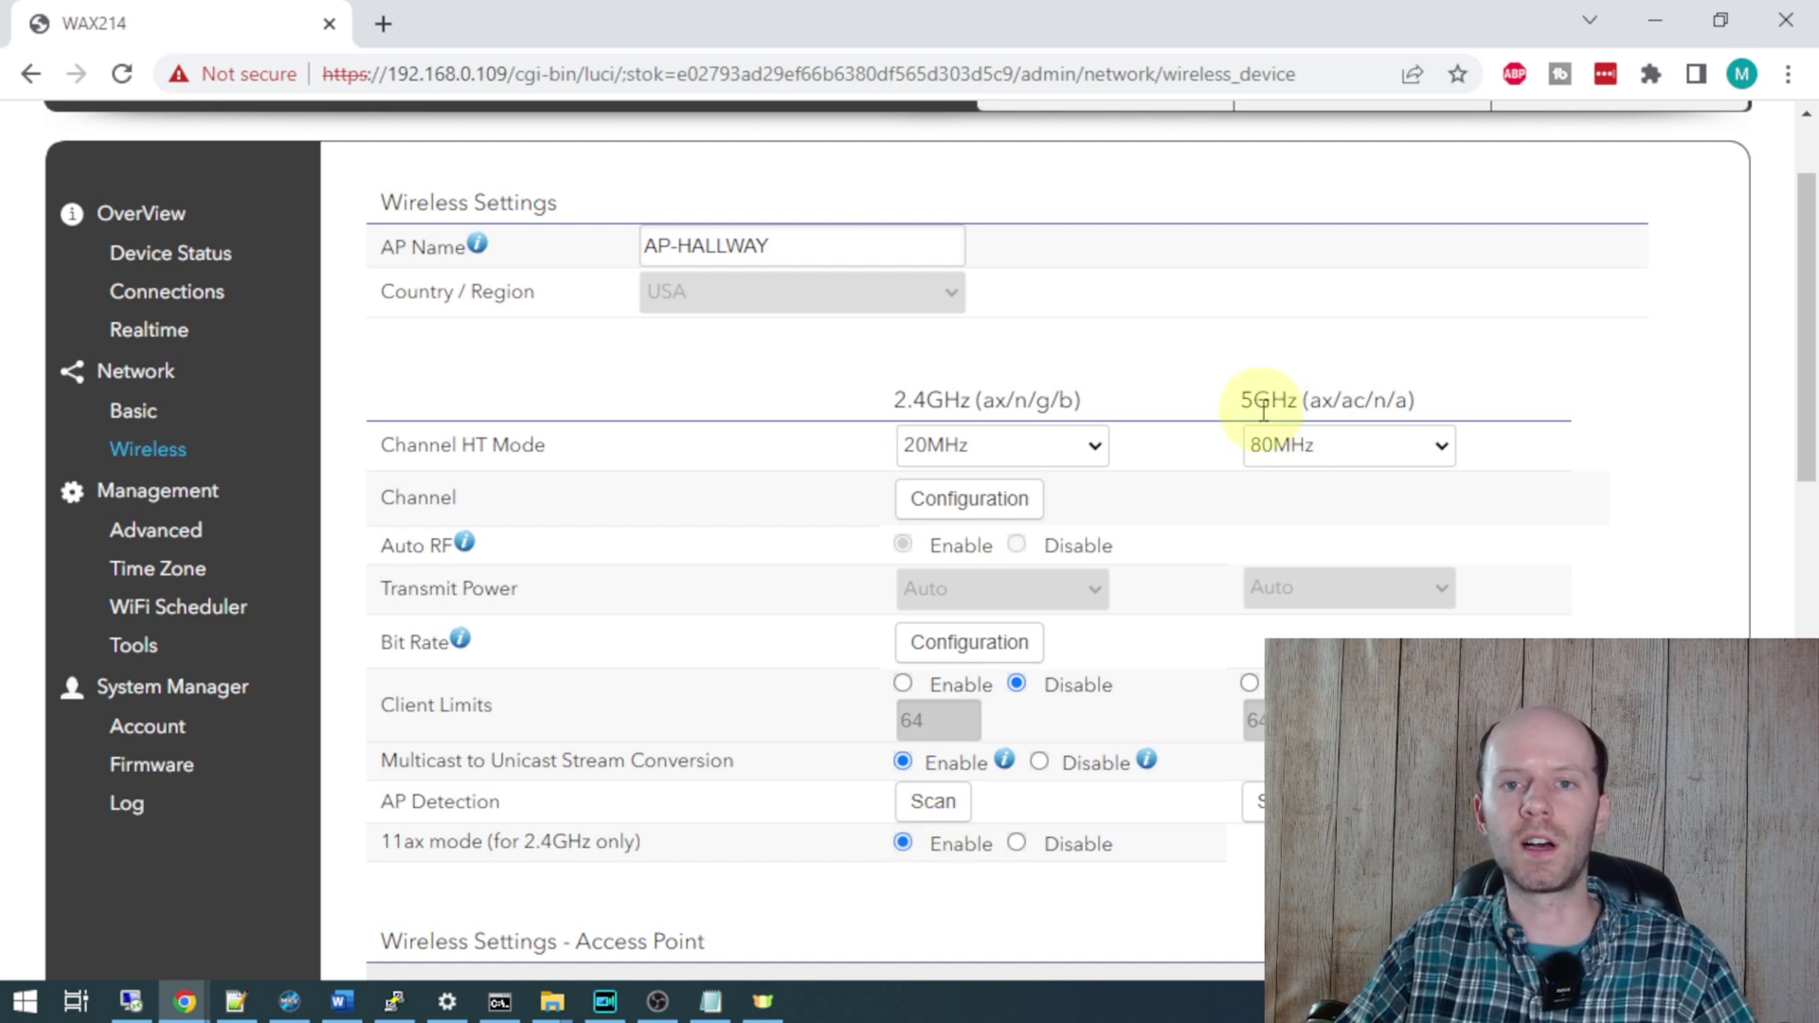
pyautogui.scroll(-5, 1219, 463)
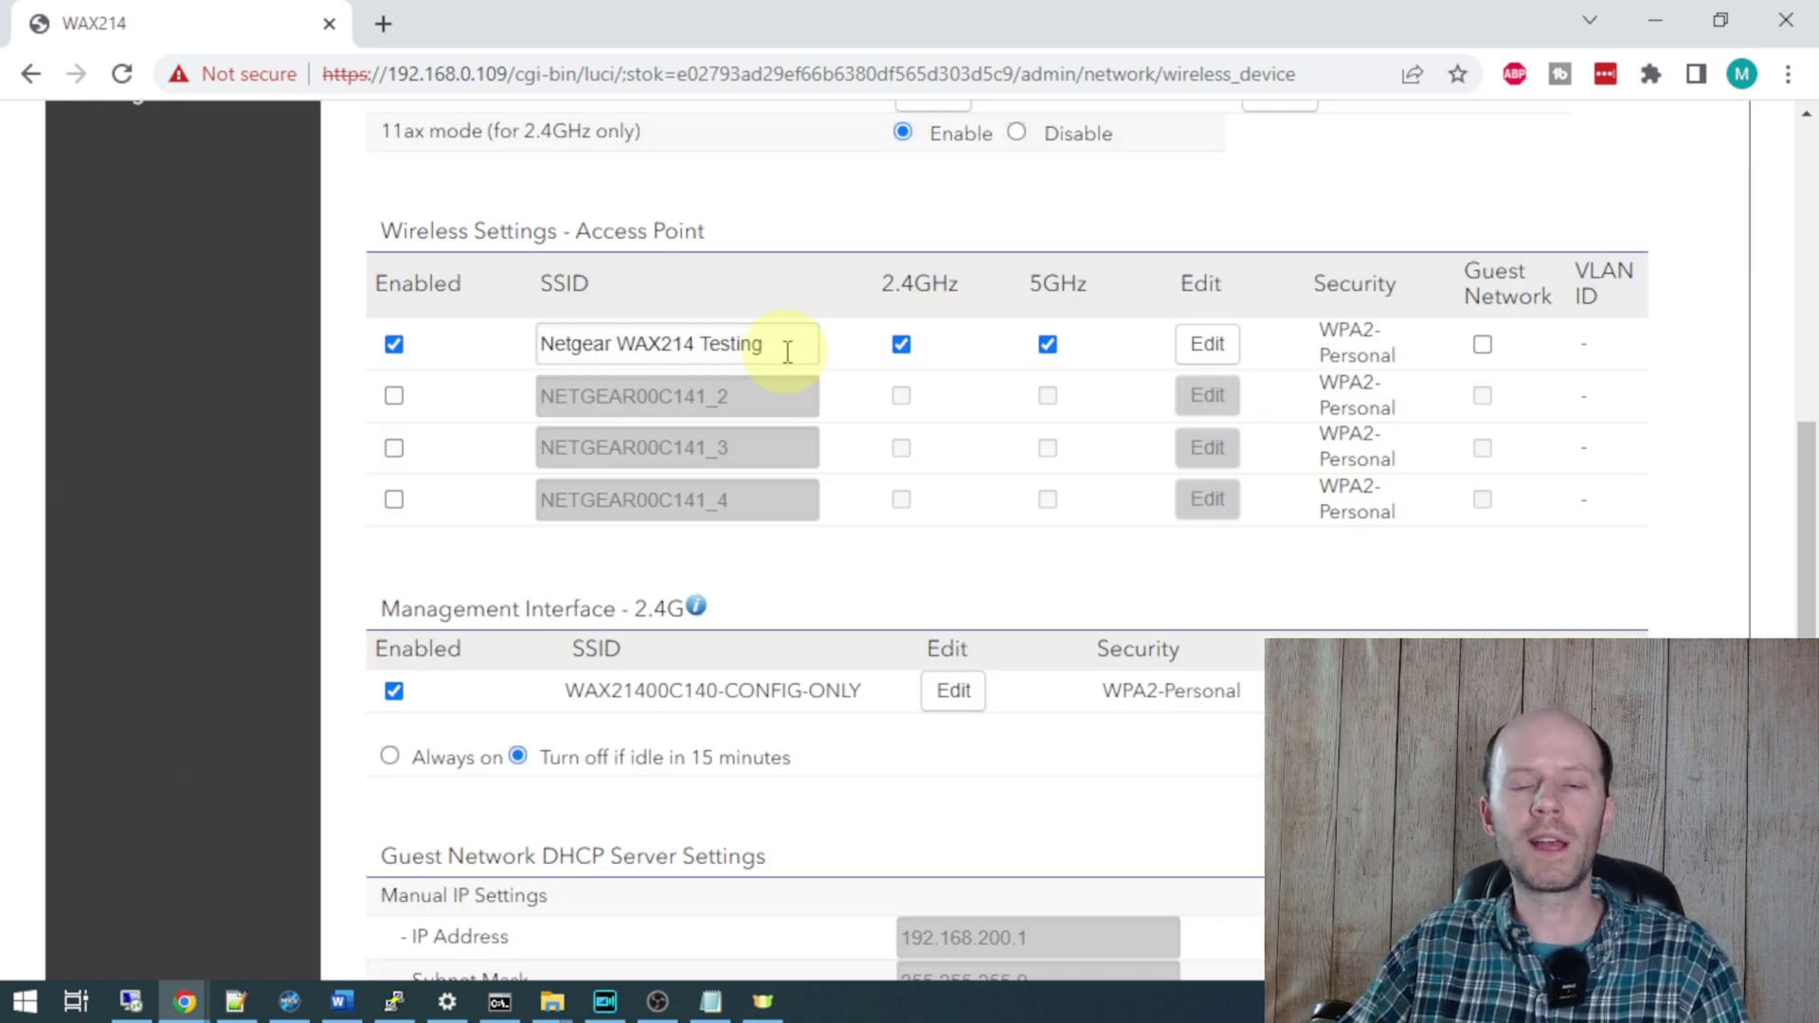
# - Rename SSID 1 to 'Netgear Home' and enable SSID 2 as 'Netgear Guest' on 2.4GHz and 5GHz
pyautogui.moveTo(787, 351); pyautogui.dragTo(536, 347)
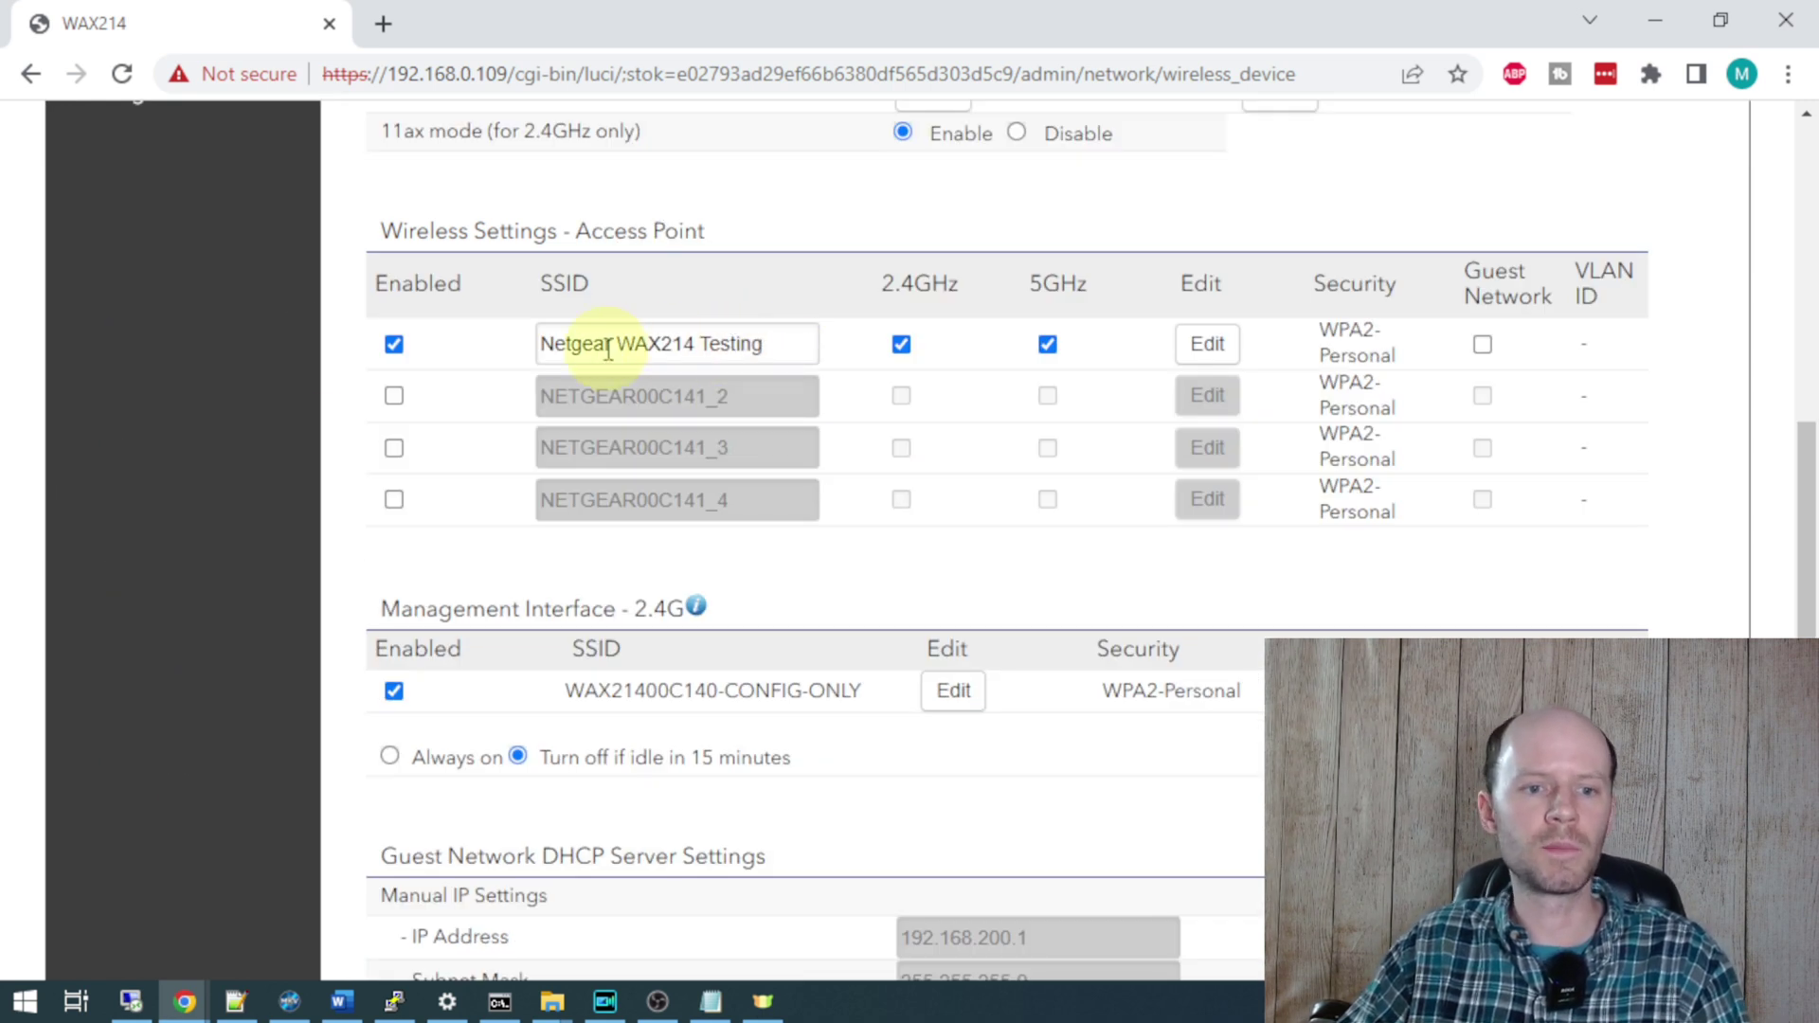
pyautogui.write('Netgear Home')
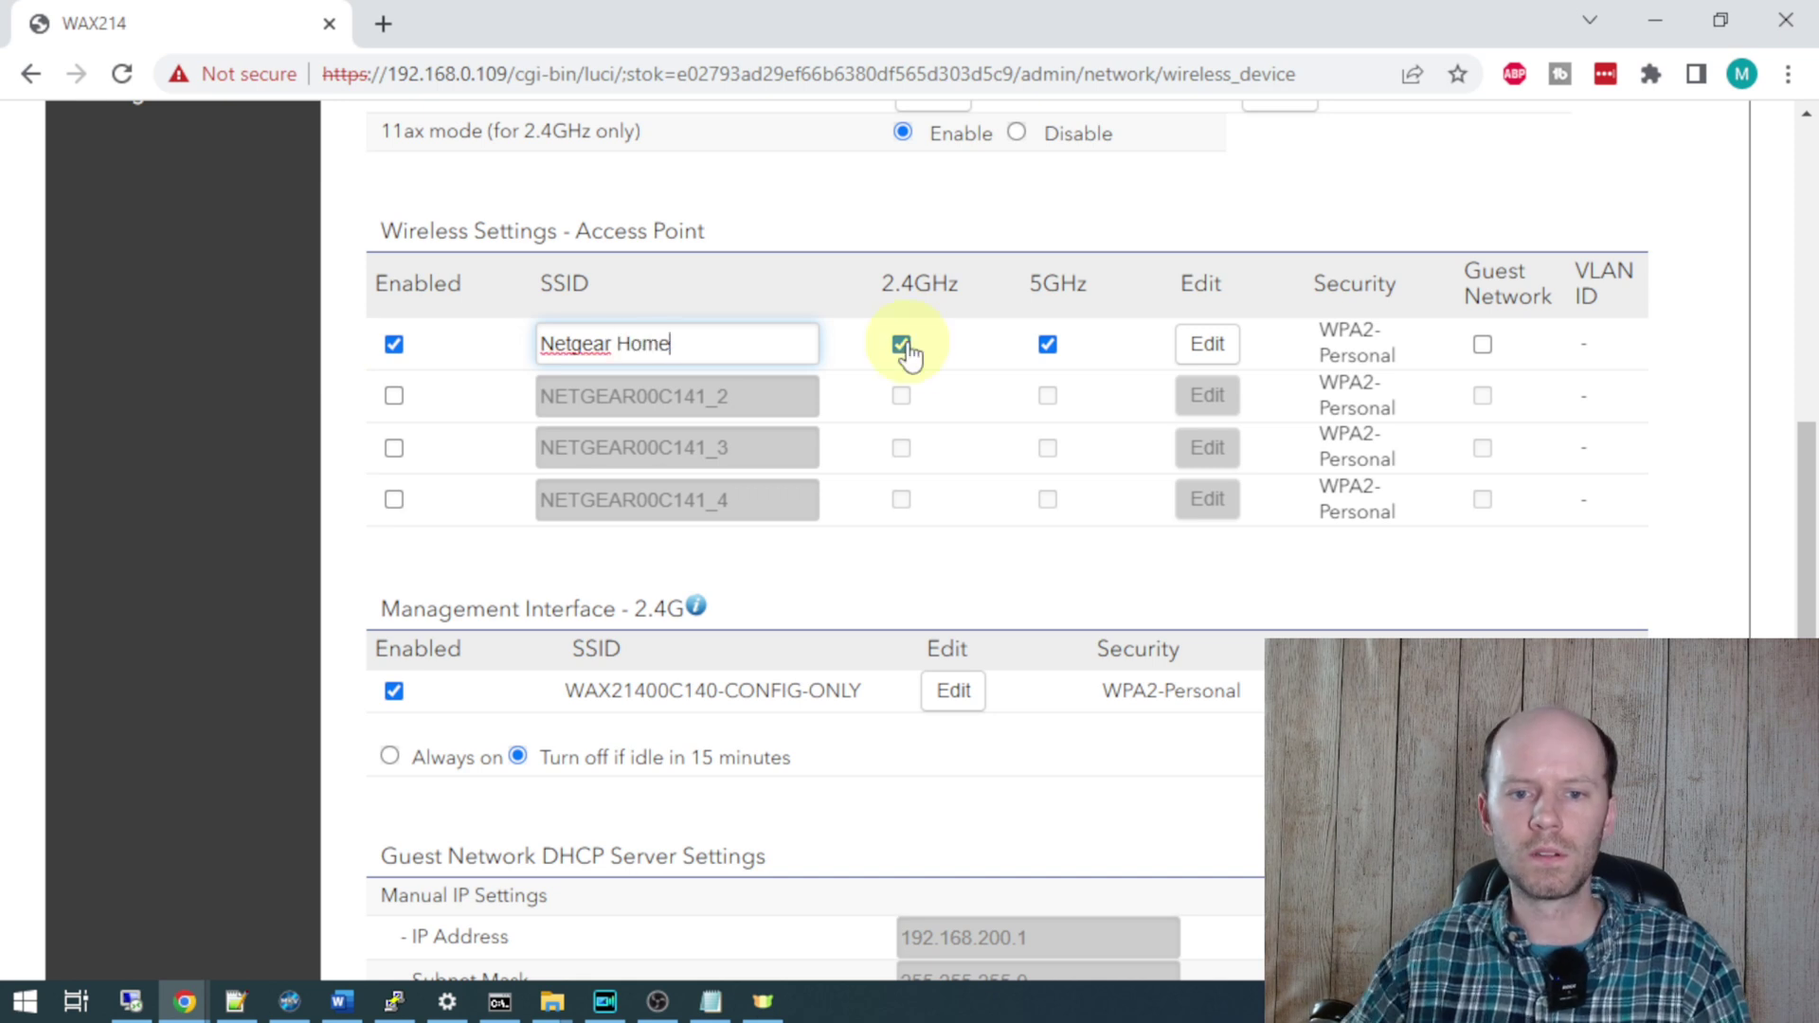
pyautogui.click(394, 396)
pyautogui.moveTo(784, 391); pyautogui.dragTo(341, 403)
pyautogui.write('Netgear Guest')
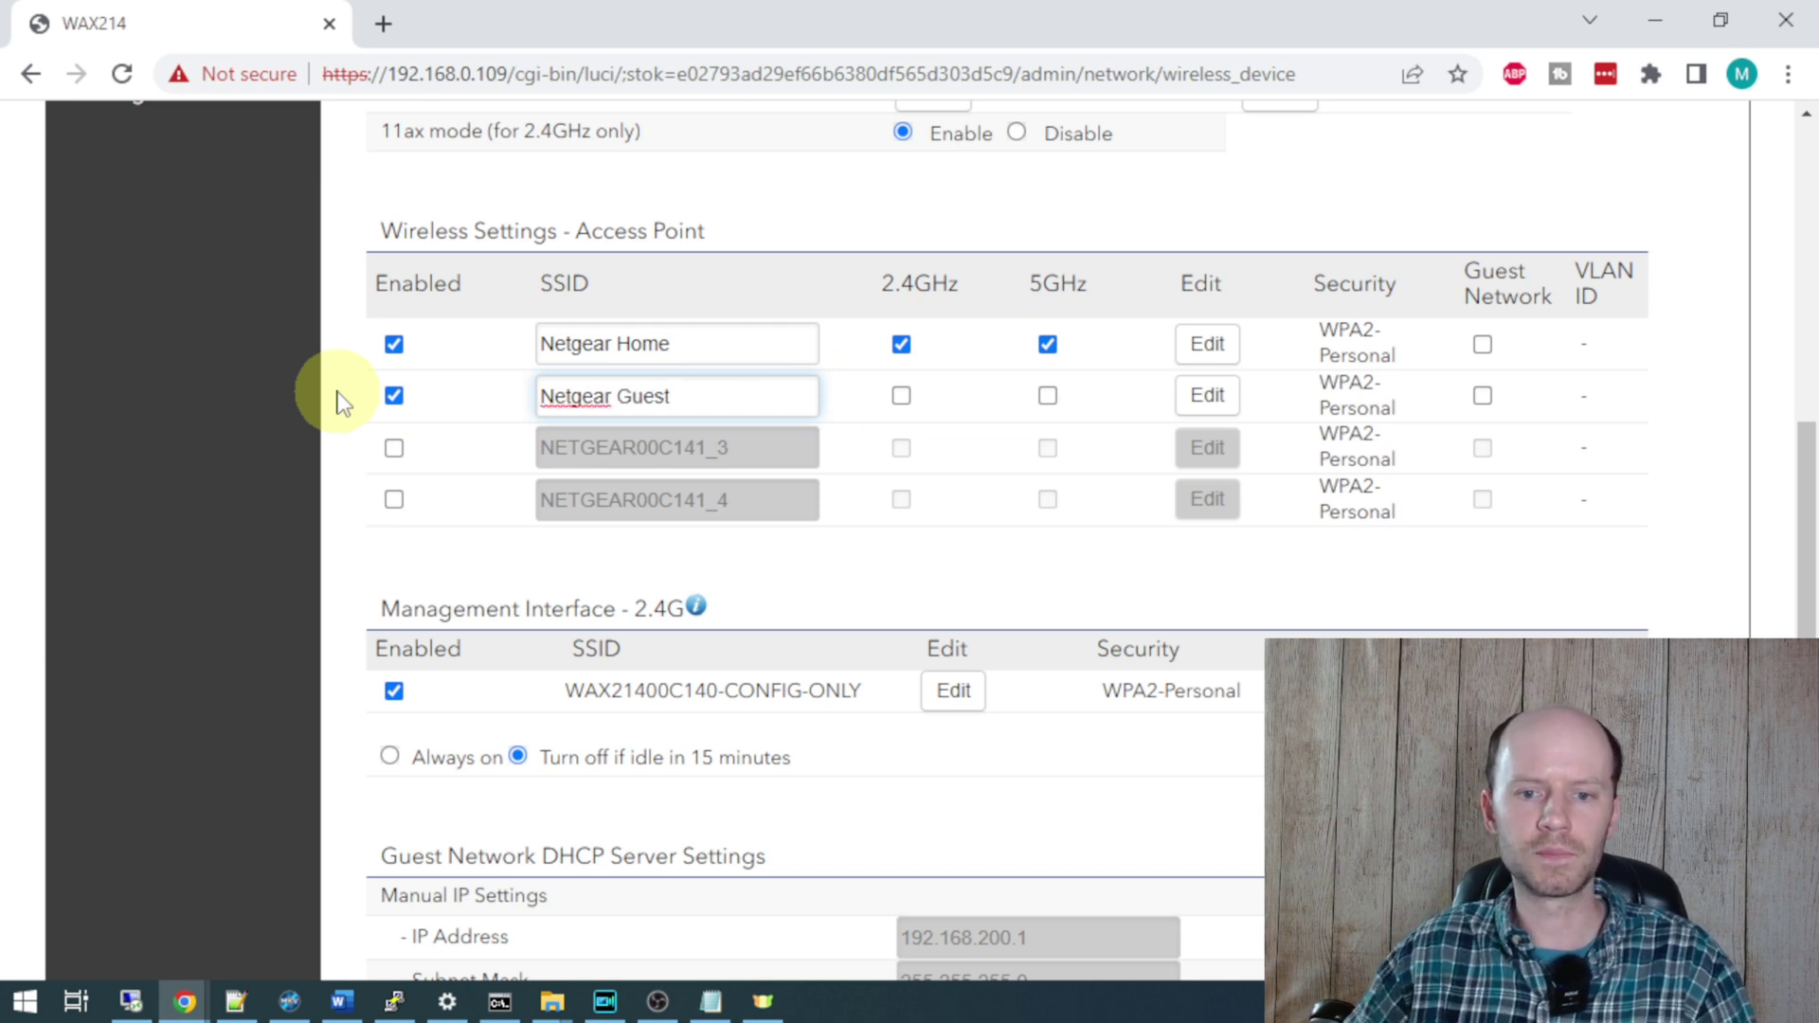
pyautogui.click(900, 395)
pyautogui.click(1047, 395)
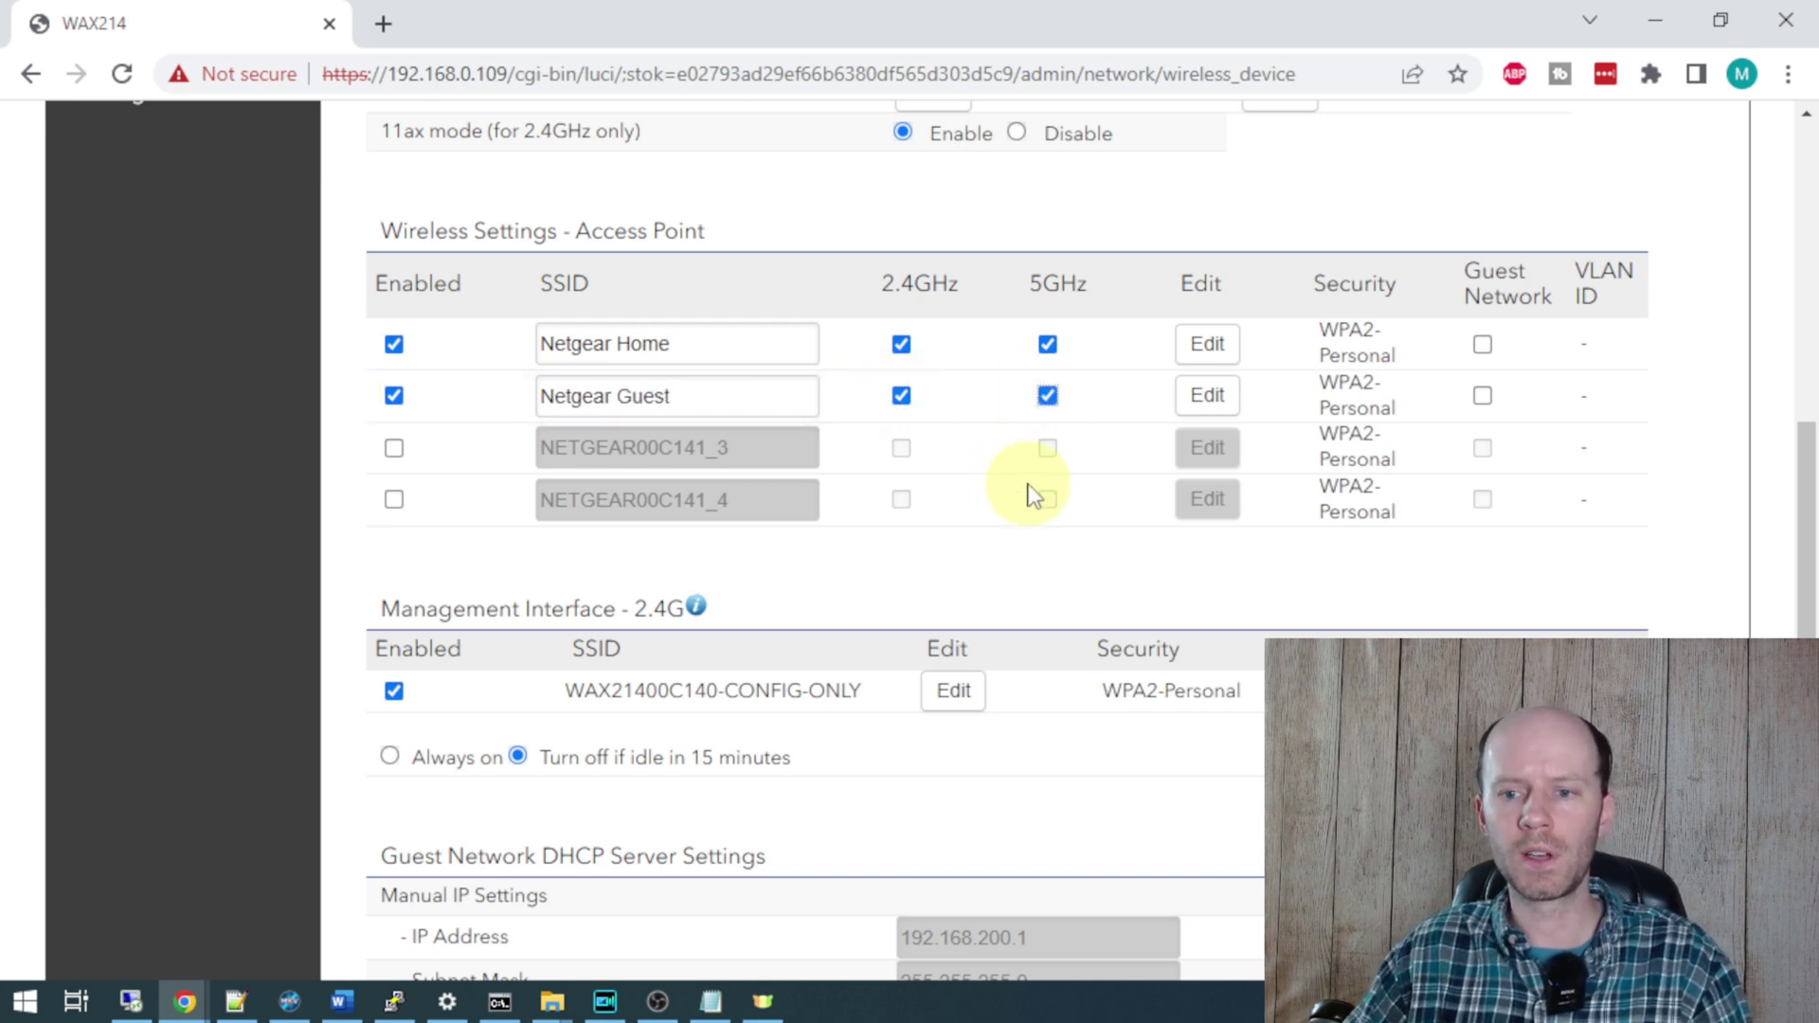
# - Uncheck the 2.4 GHz management network and save the wireless settings
pyautogui.scroll(-1, 1033, 493)
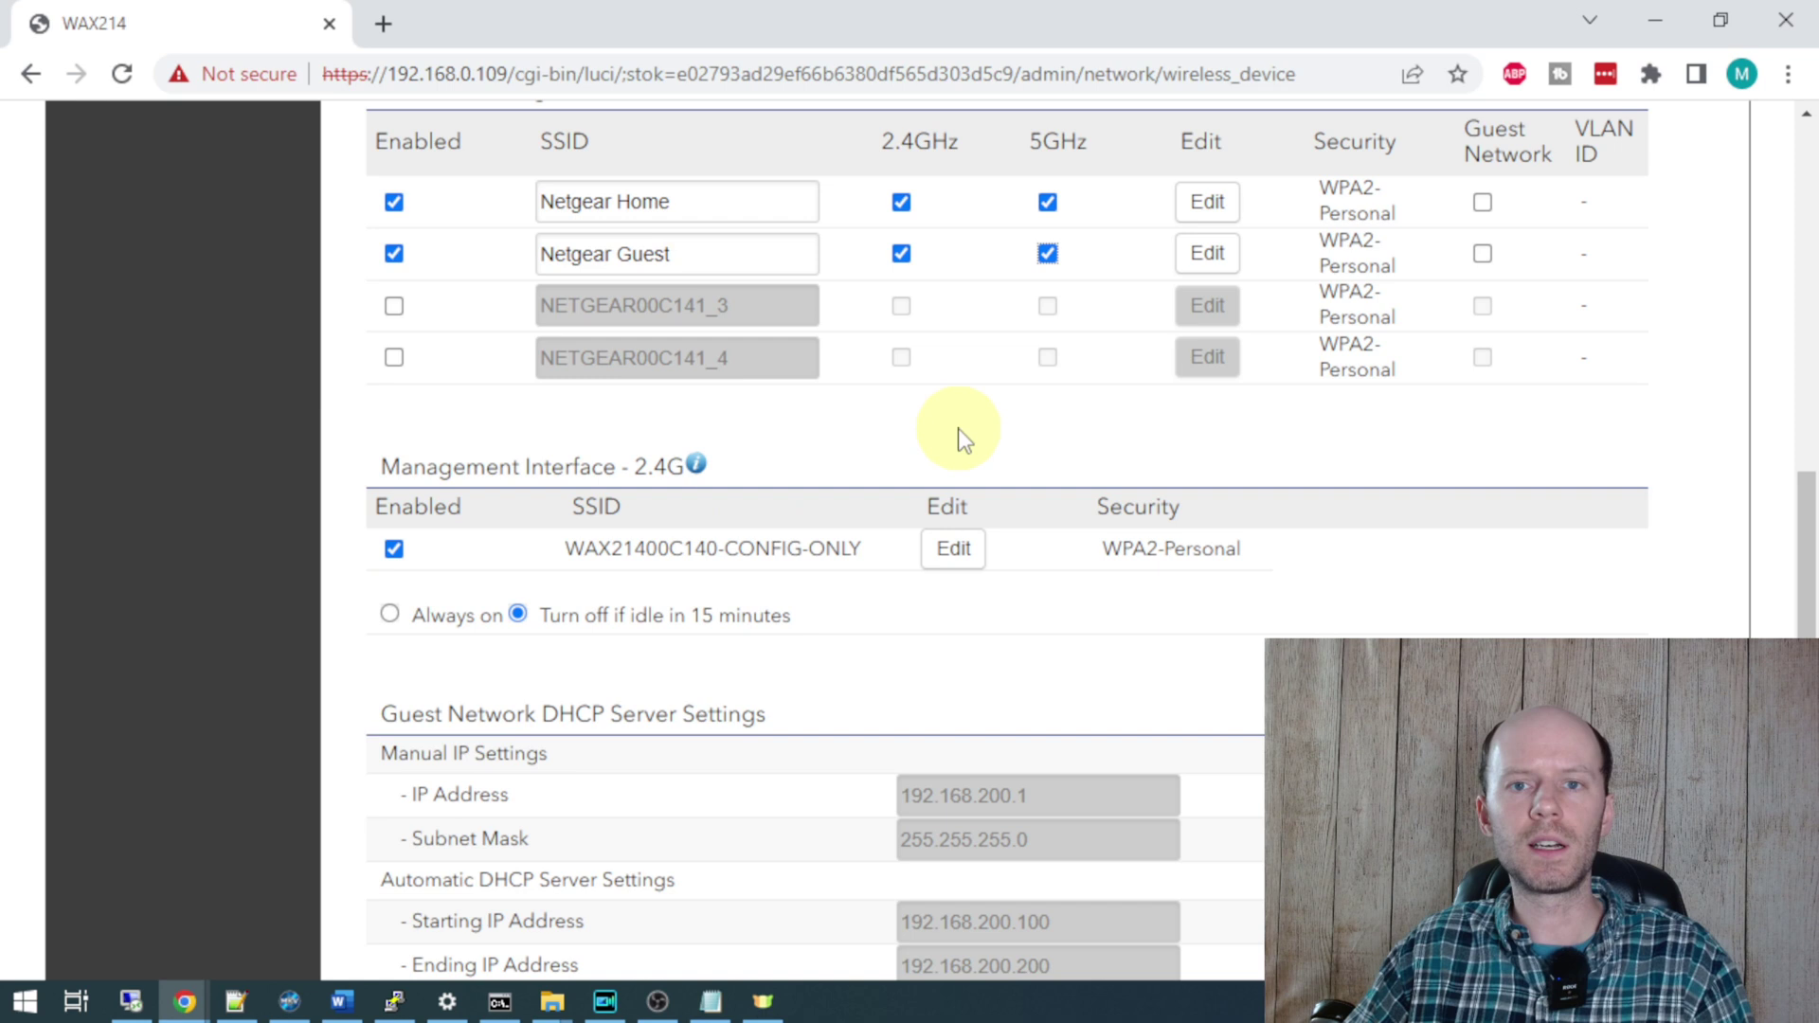
pyautogui.click(629, 549)
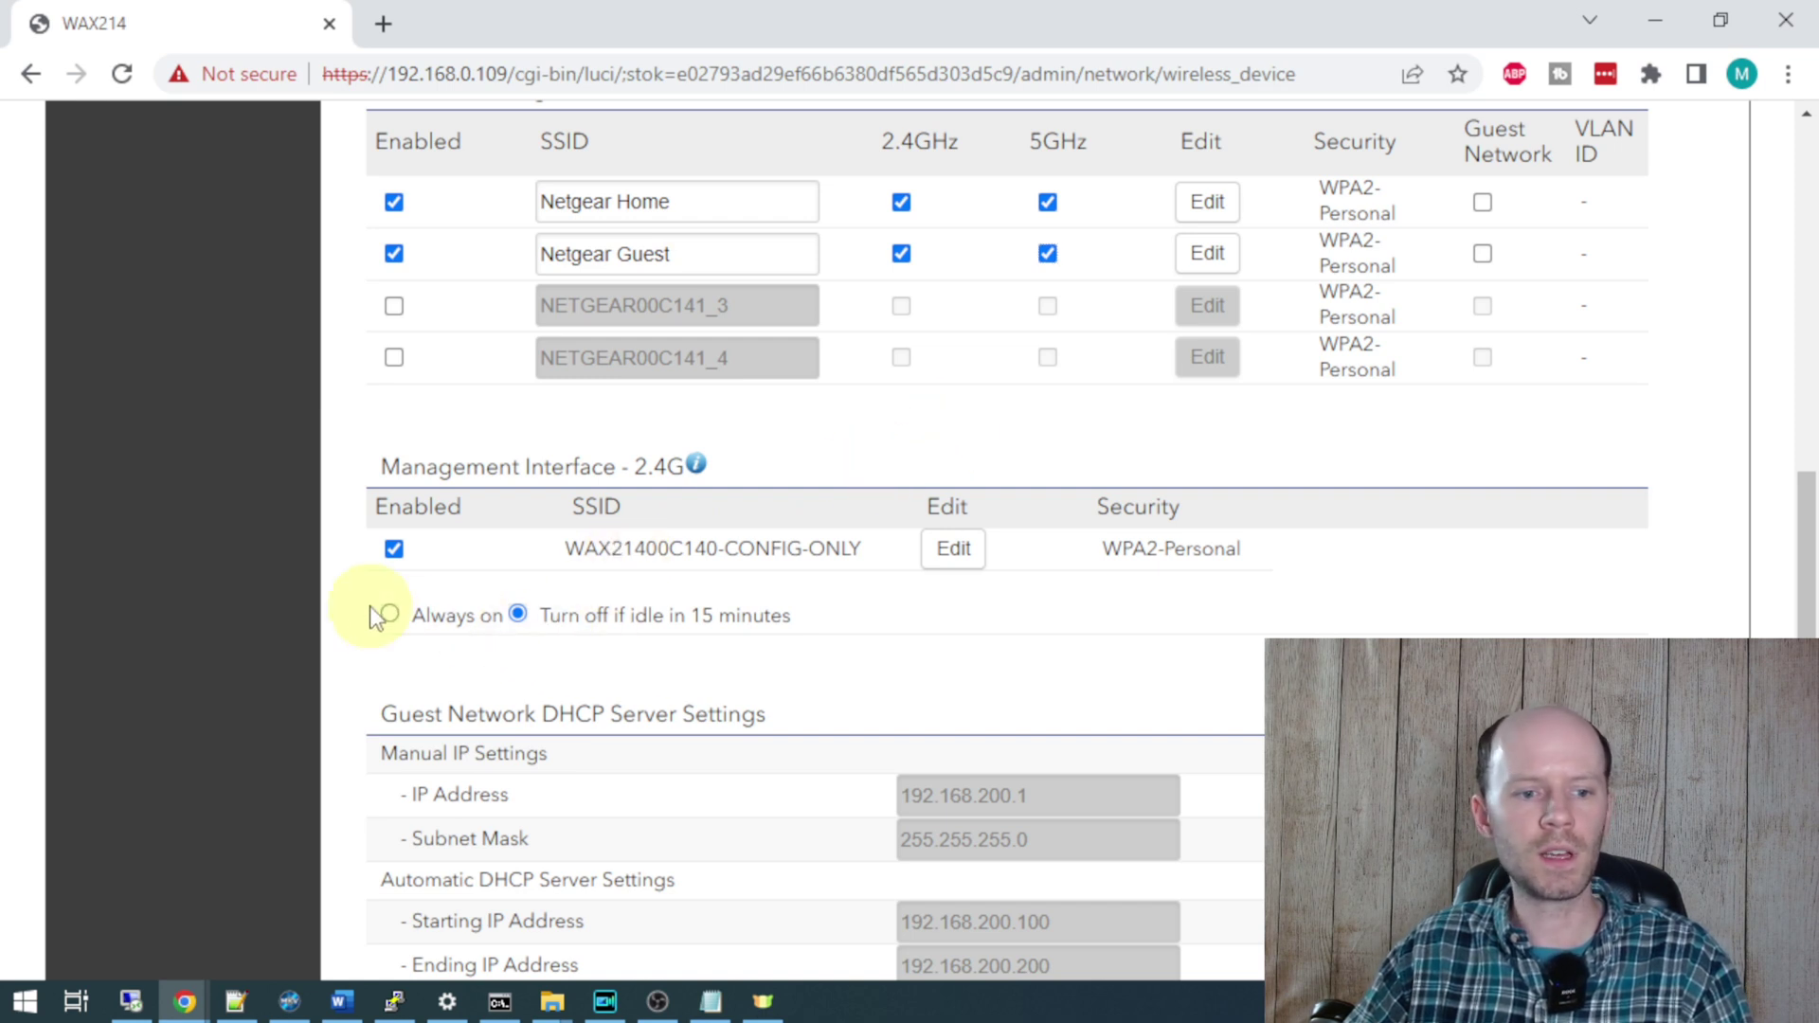
pyautogui.click(394, 551)
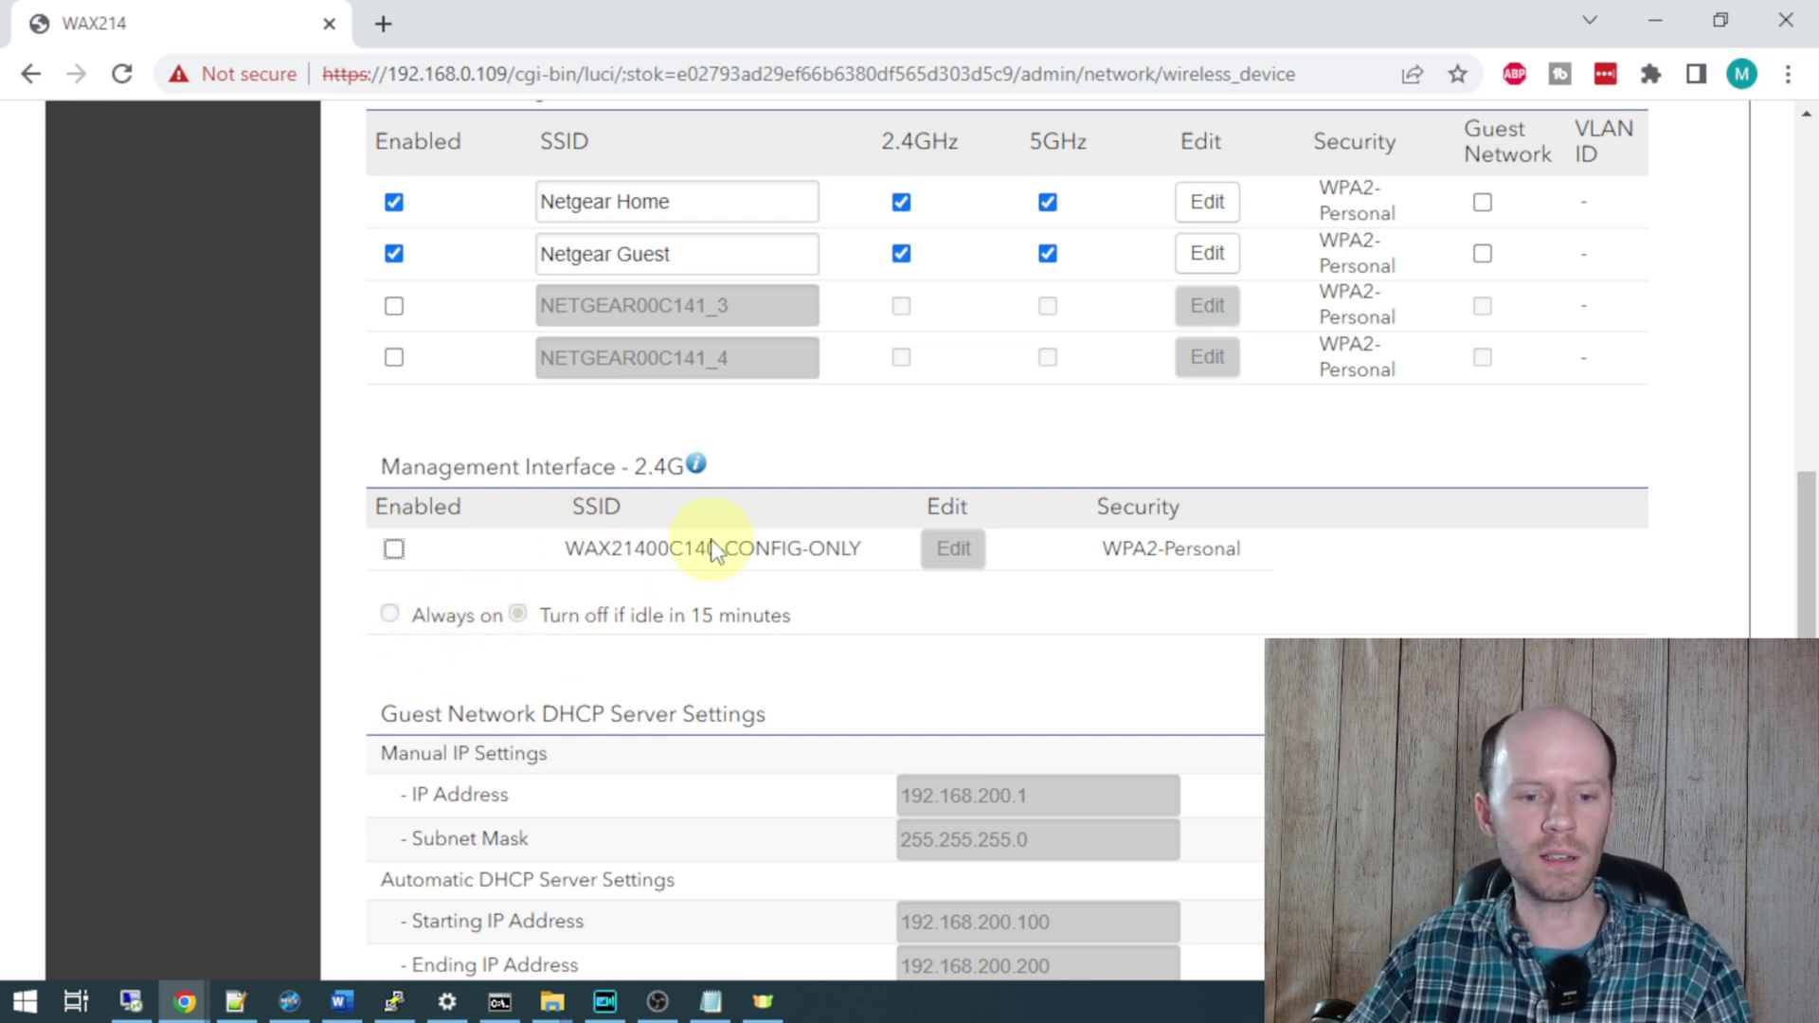
pyautogui.scroll(-5, 710, 540)
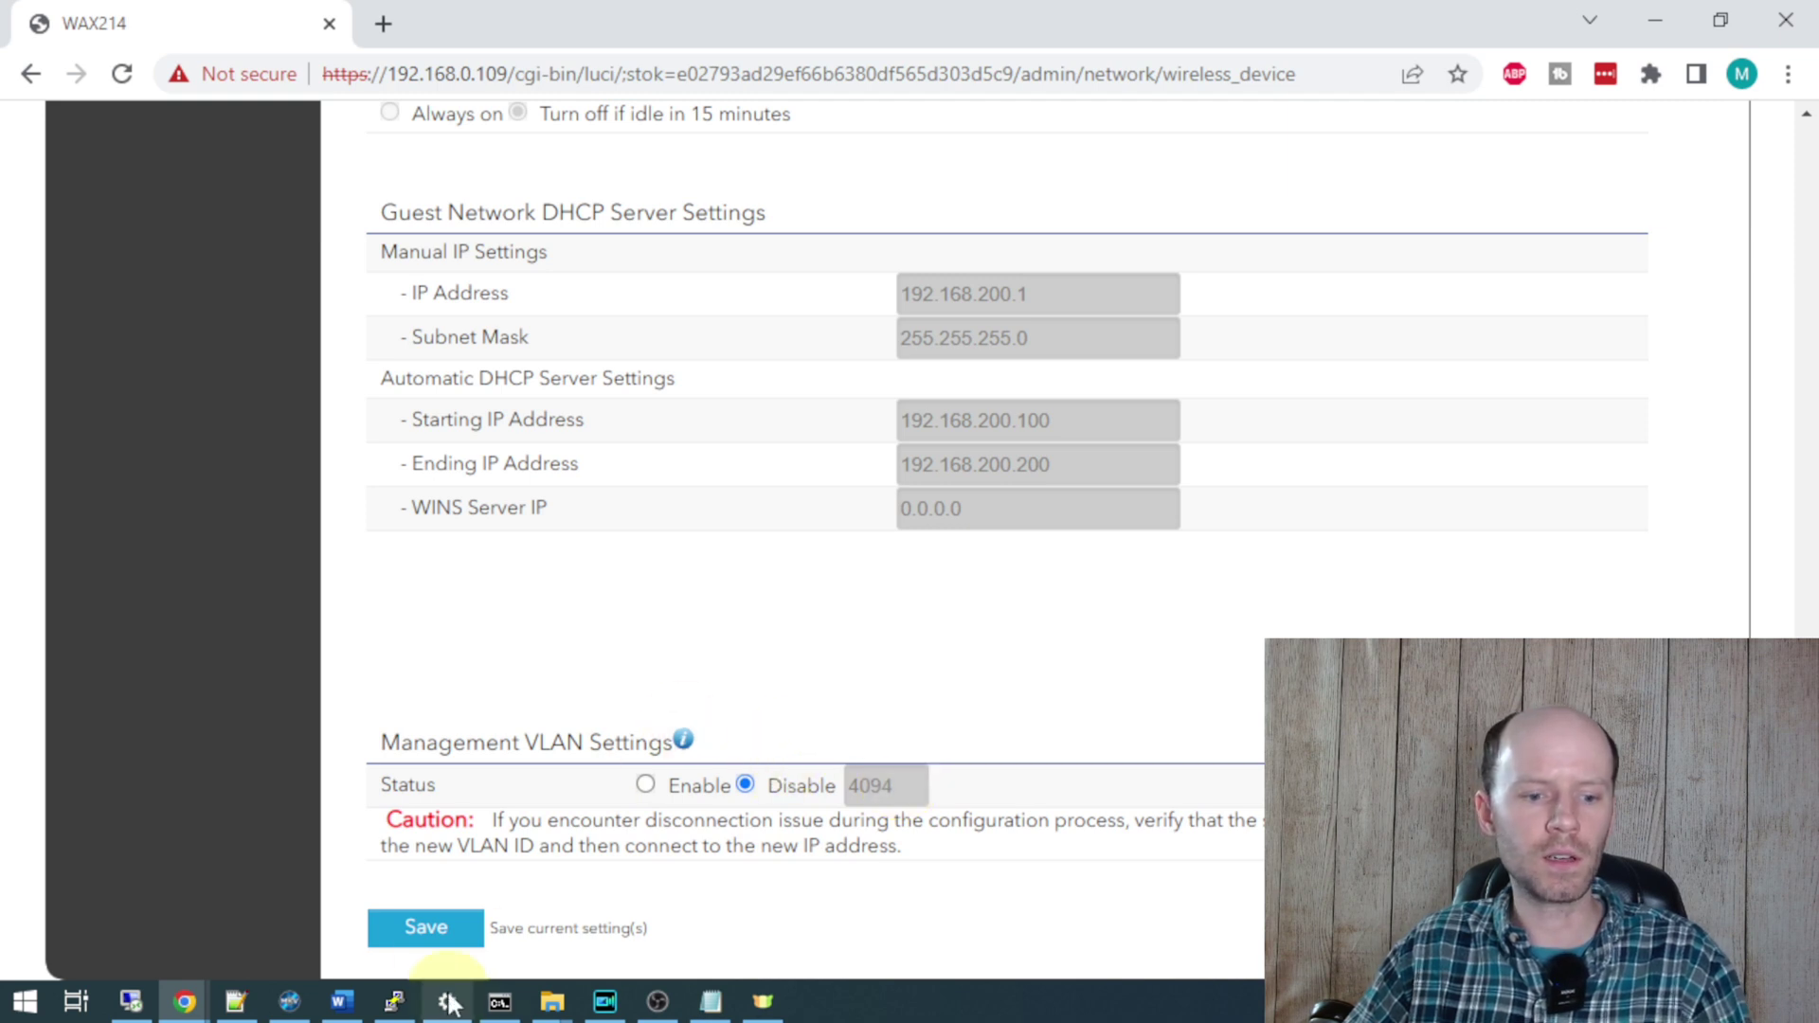
pyautogui.click(426, 930)
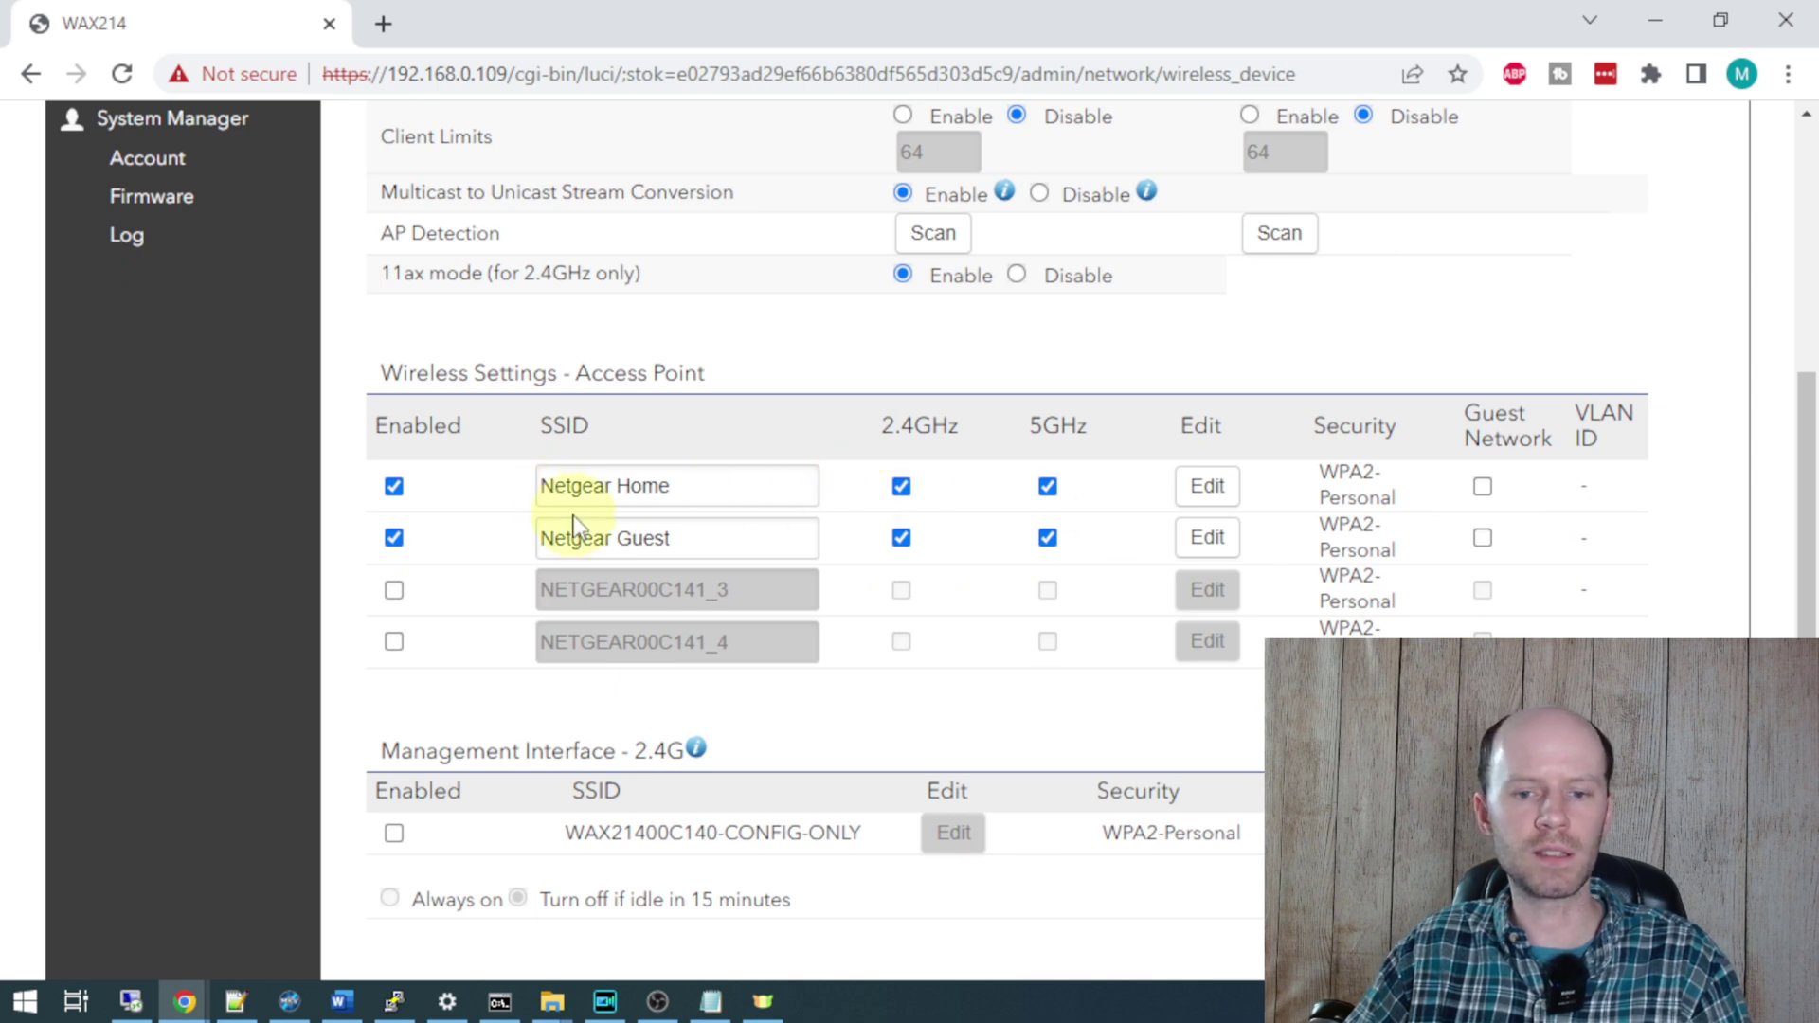
# - Enable VLAN isolation with VLAN ID 10 and band steering for Netgear Home
pyautogui.click(1208, 486)
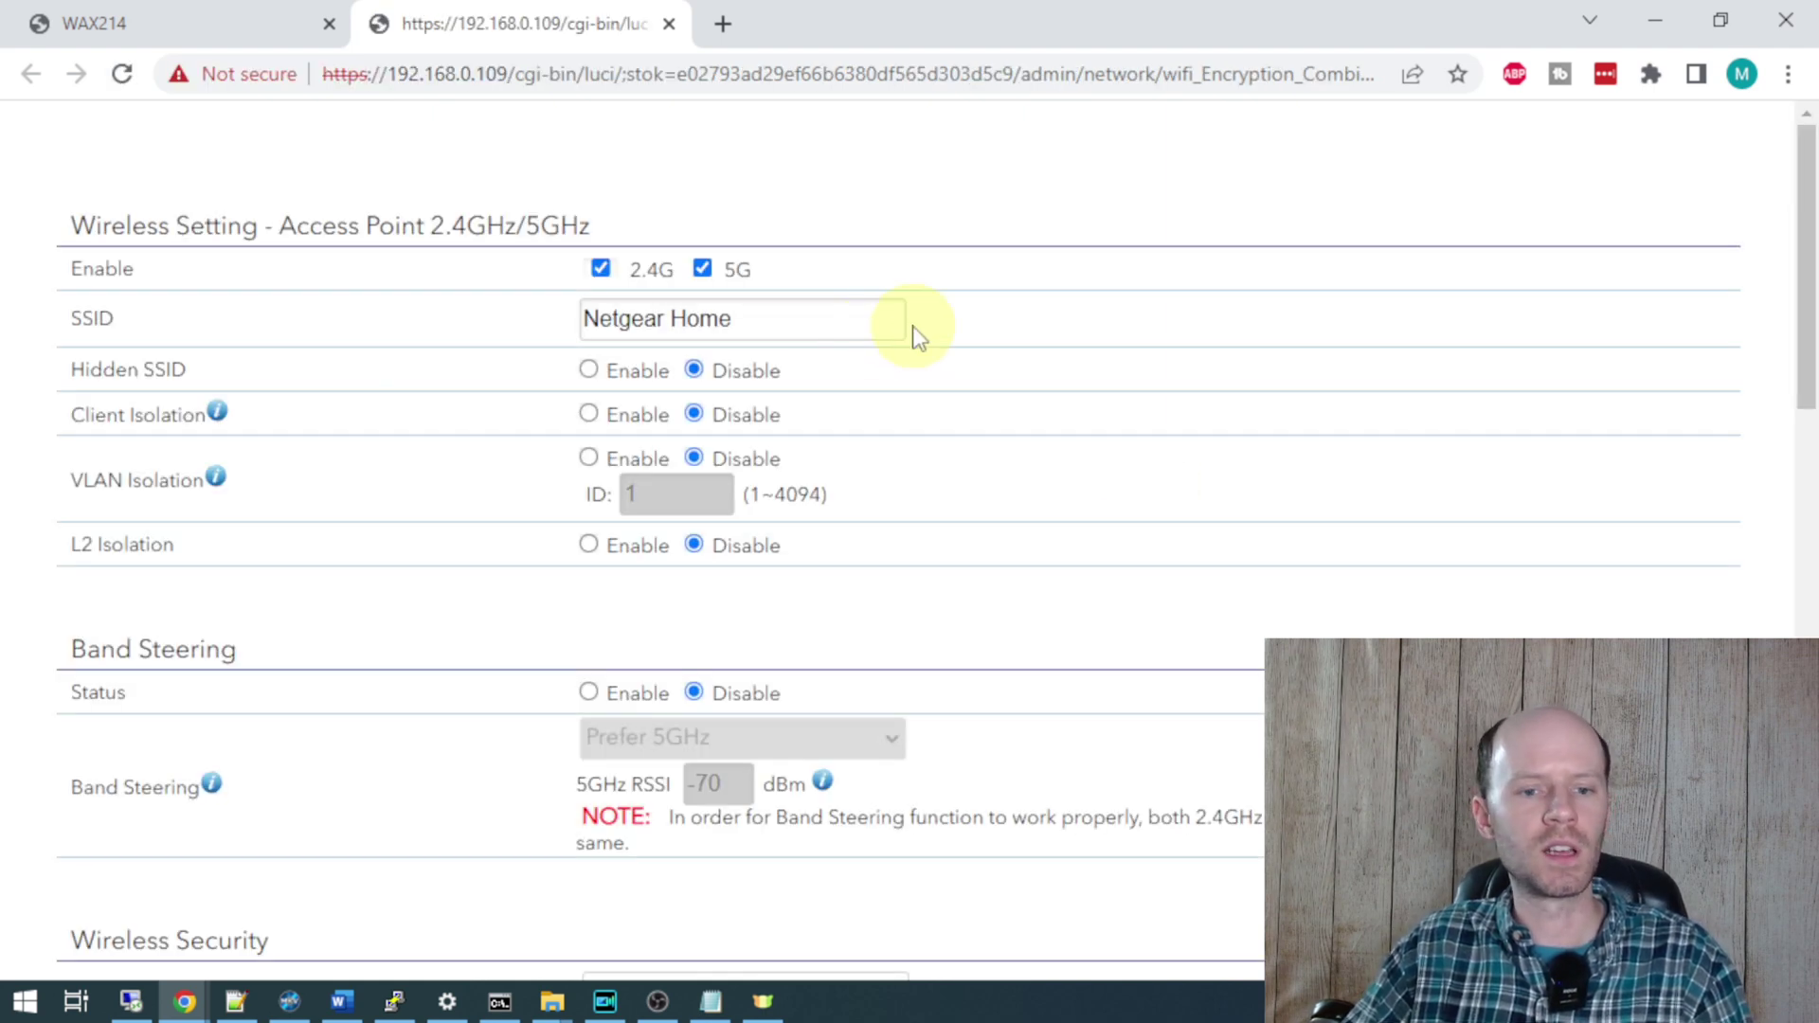
pyautogui.scroll(-1, 914, 332)
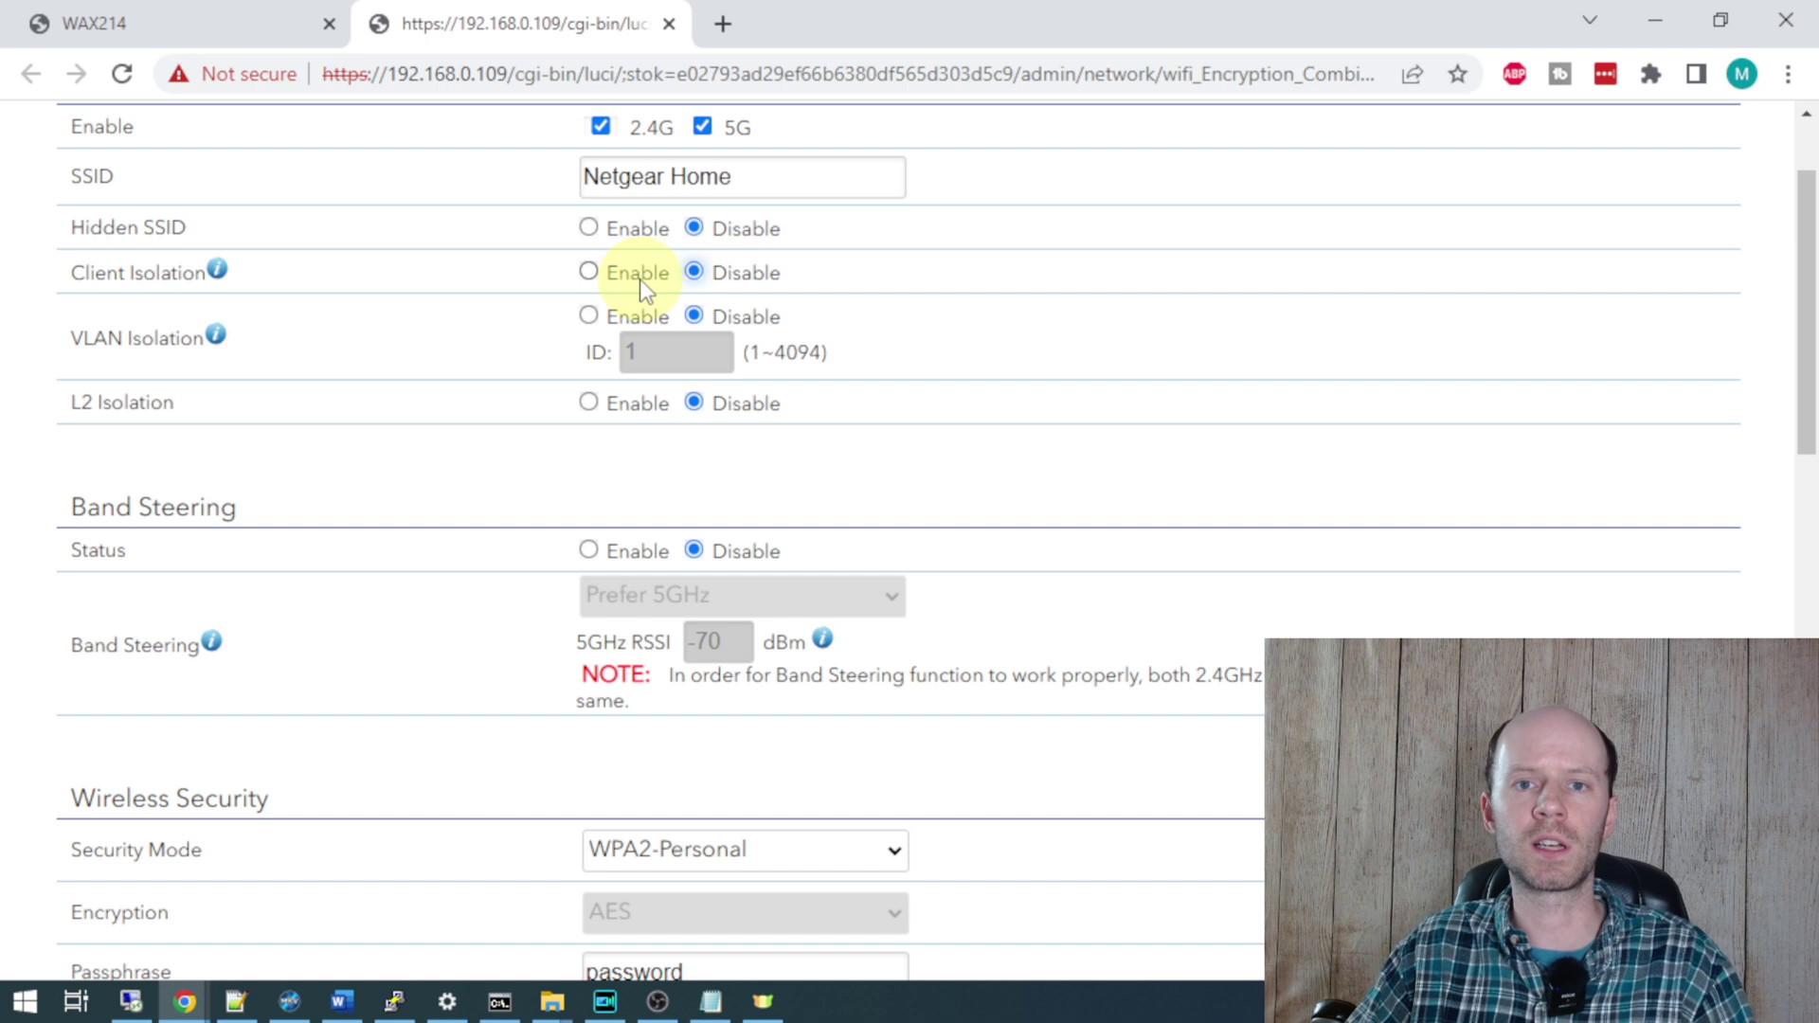
pyautogui.click(591, 318)
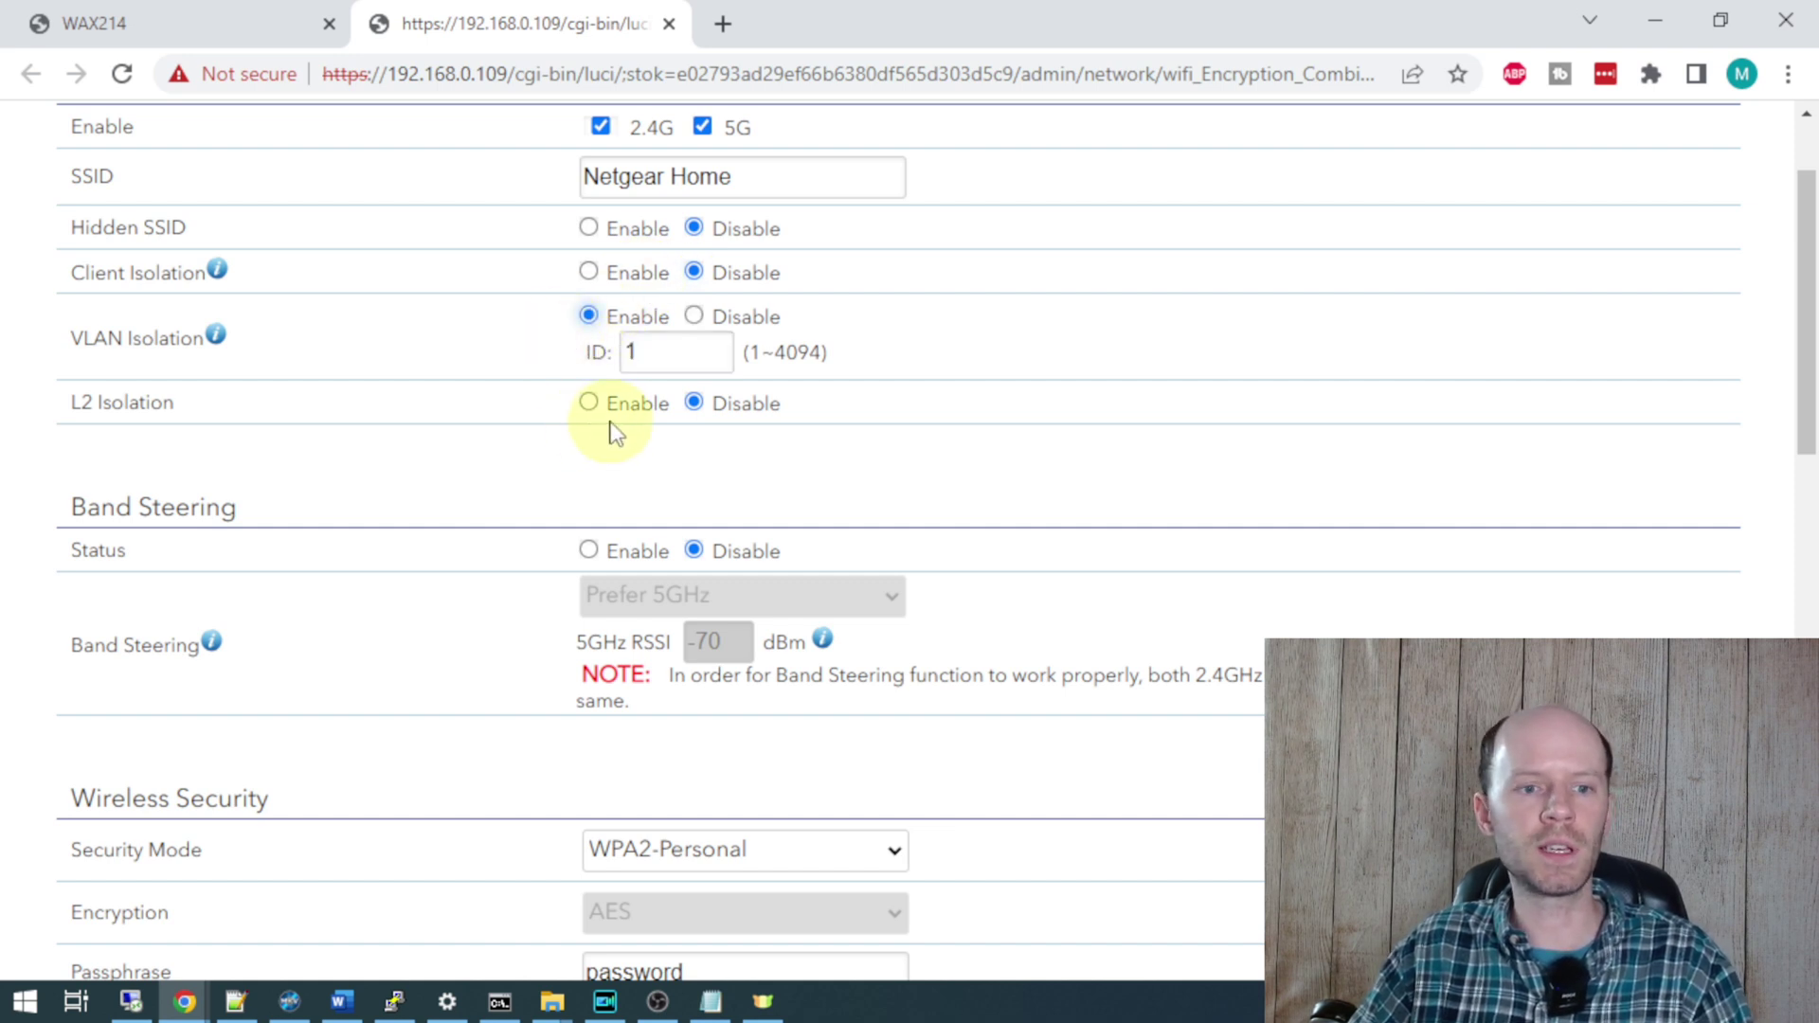
pyautogui.click(670, 355)
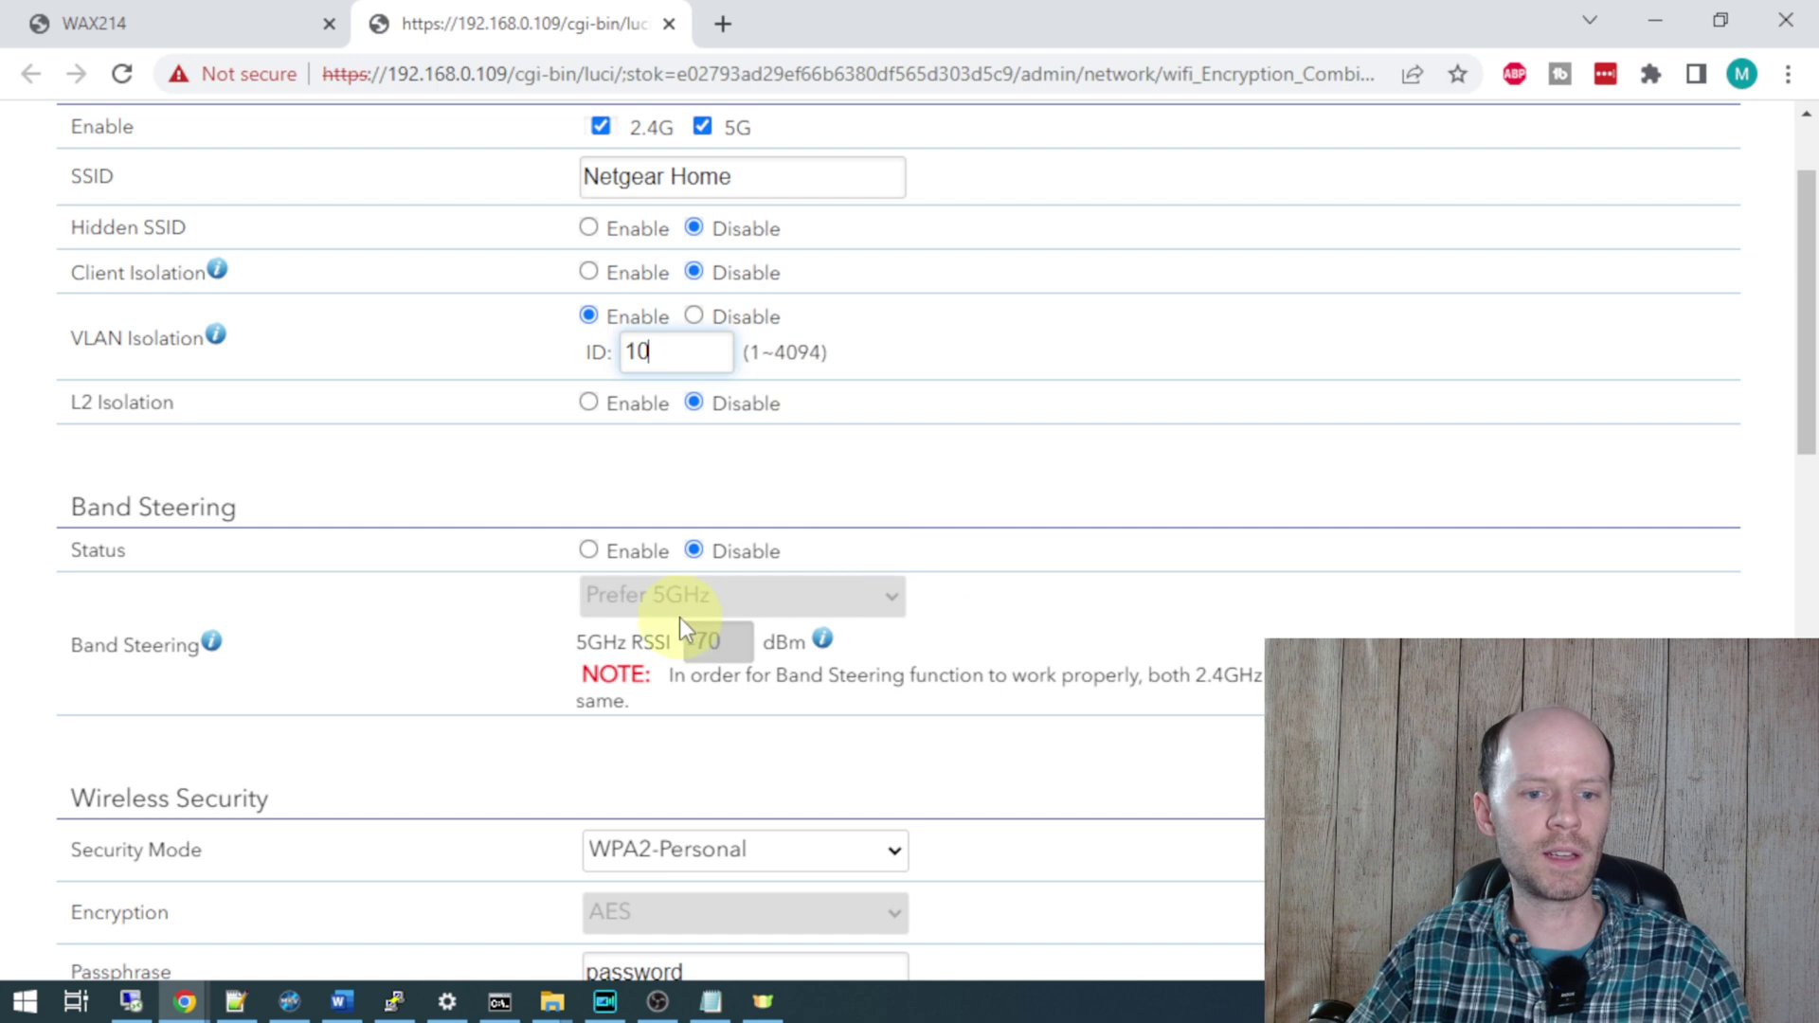
pyautogui.scroll(-1, 679, 625)
pyautogui.click(589, 409)
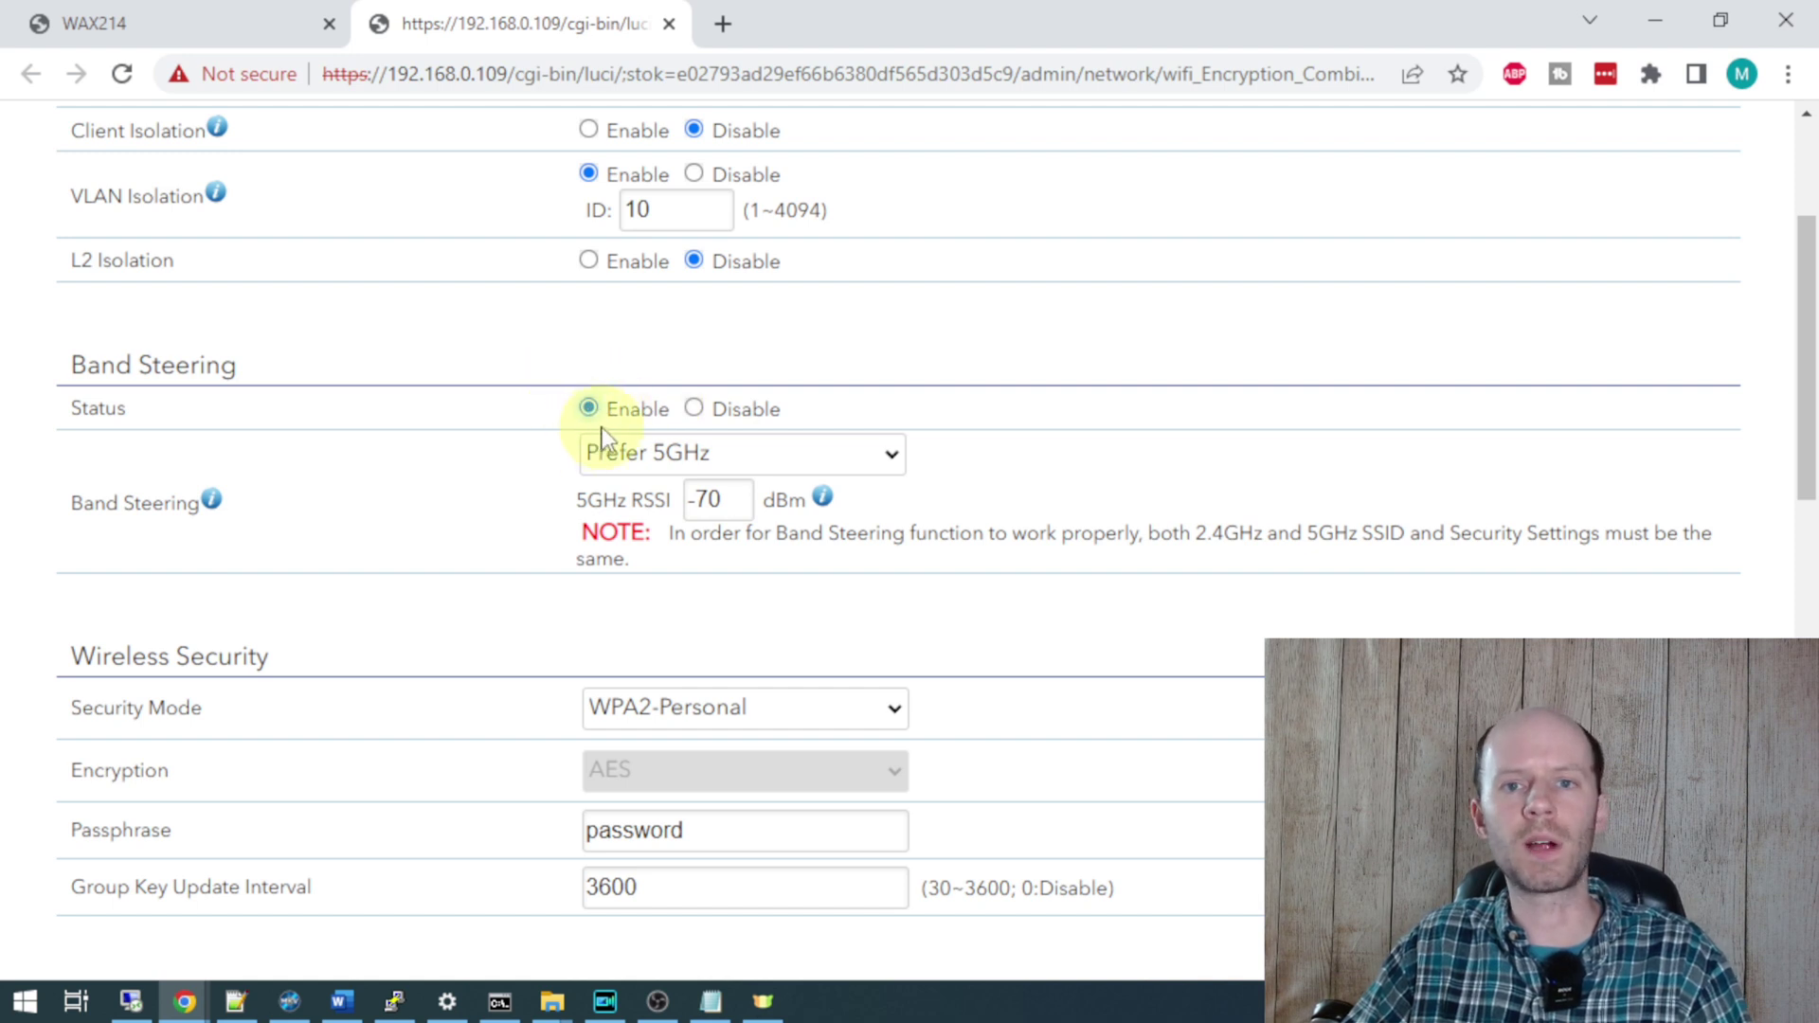
# - Set Netgear Home's security mode to WPA2/WPA3-Personal and review the remaining options
pyautogui.scroll(-4, 1283, 341)
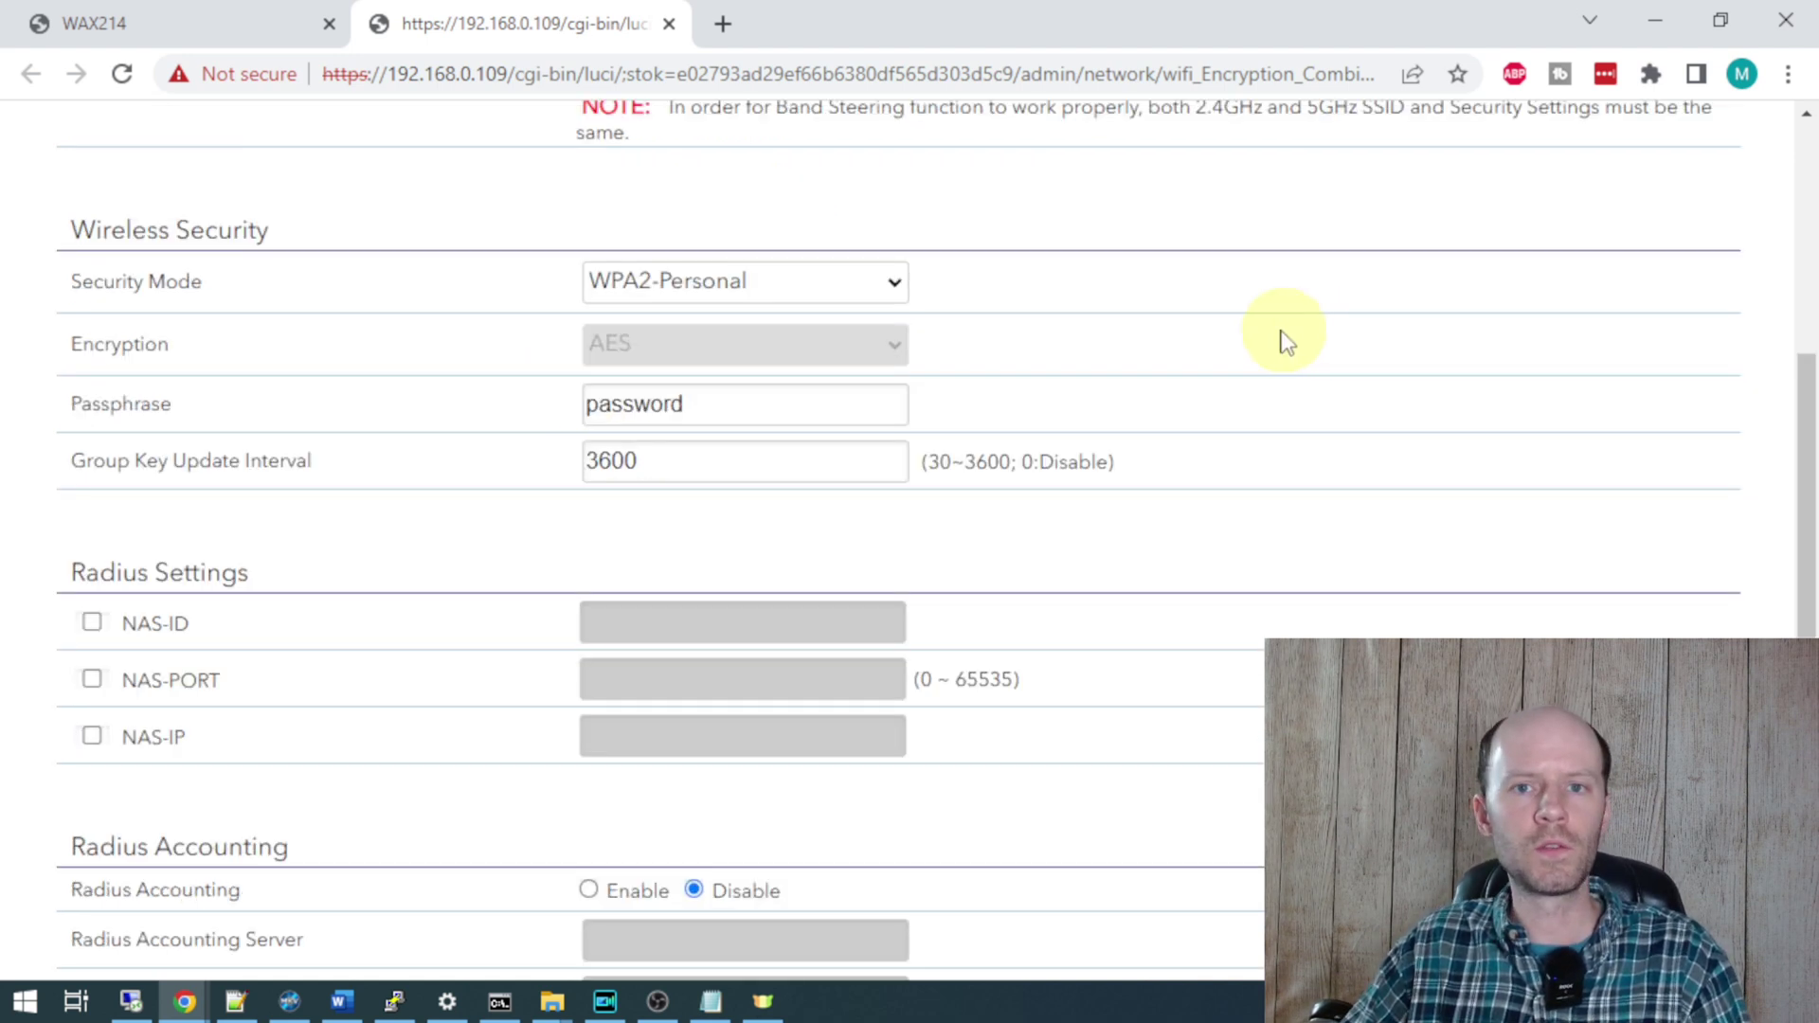
pyautogui.click(670, 283)
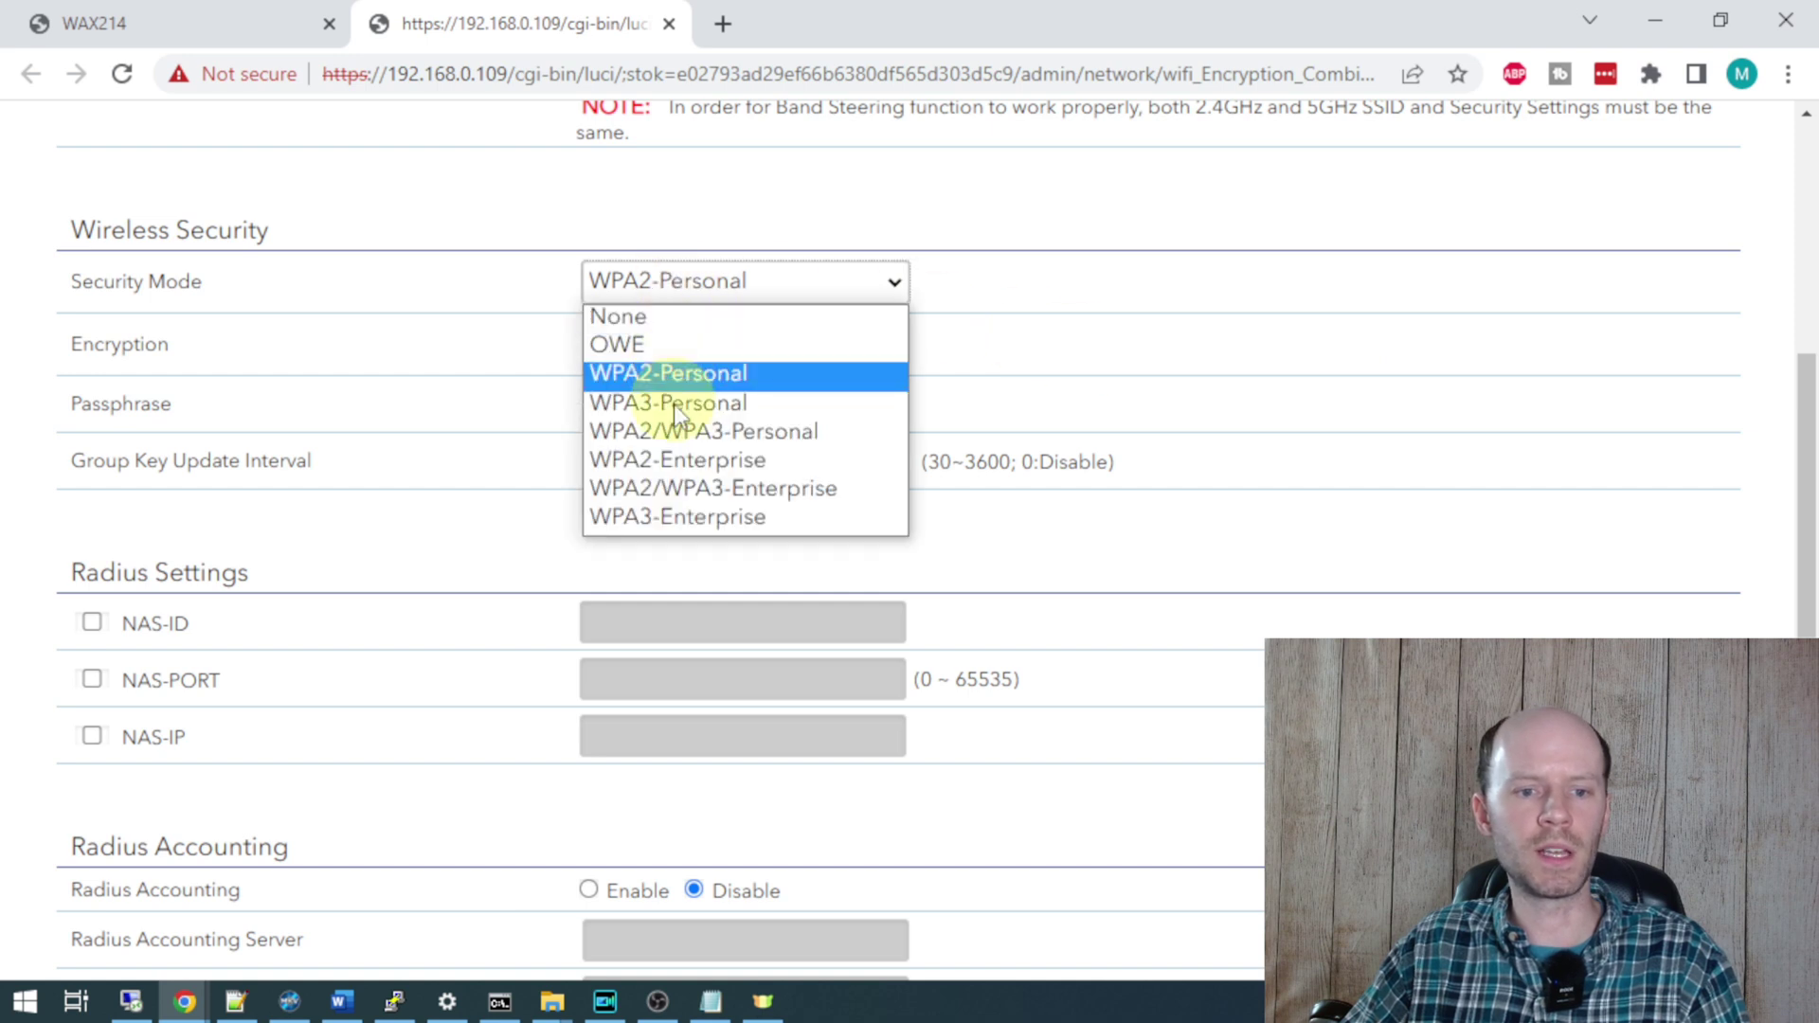
pyautogui.click(663, 429)
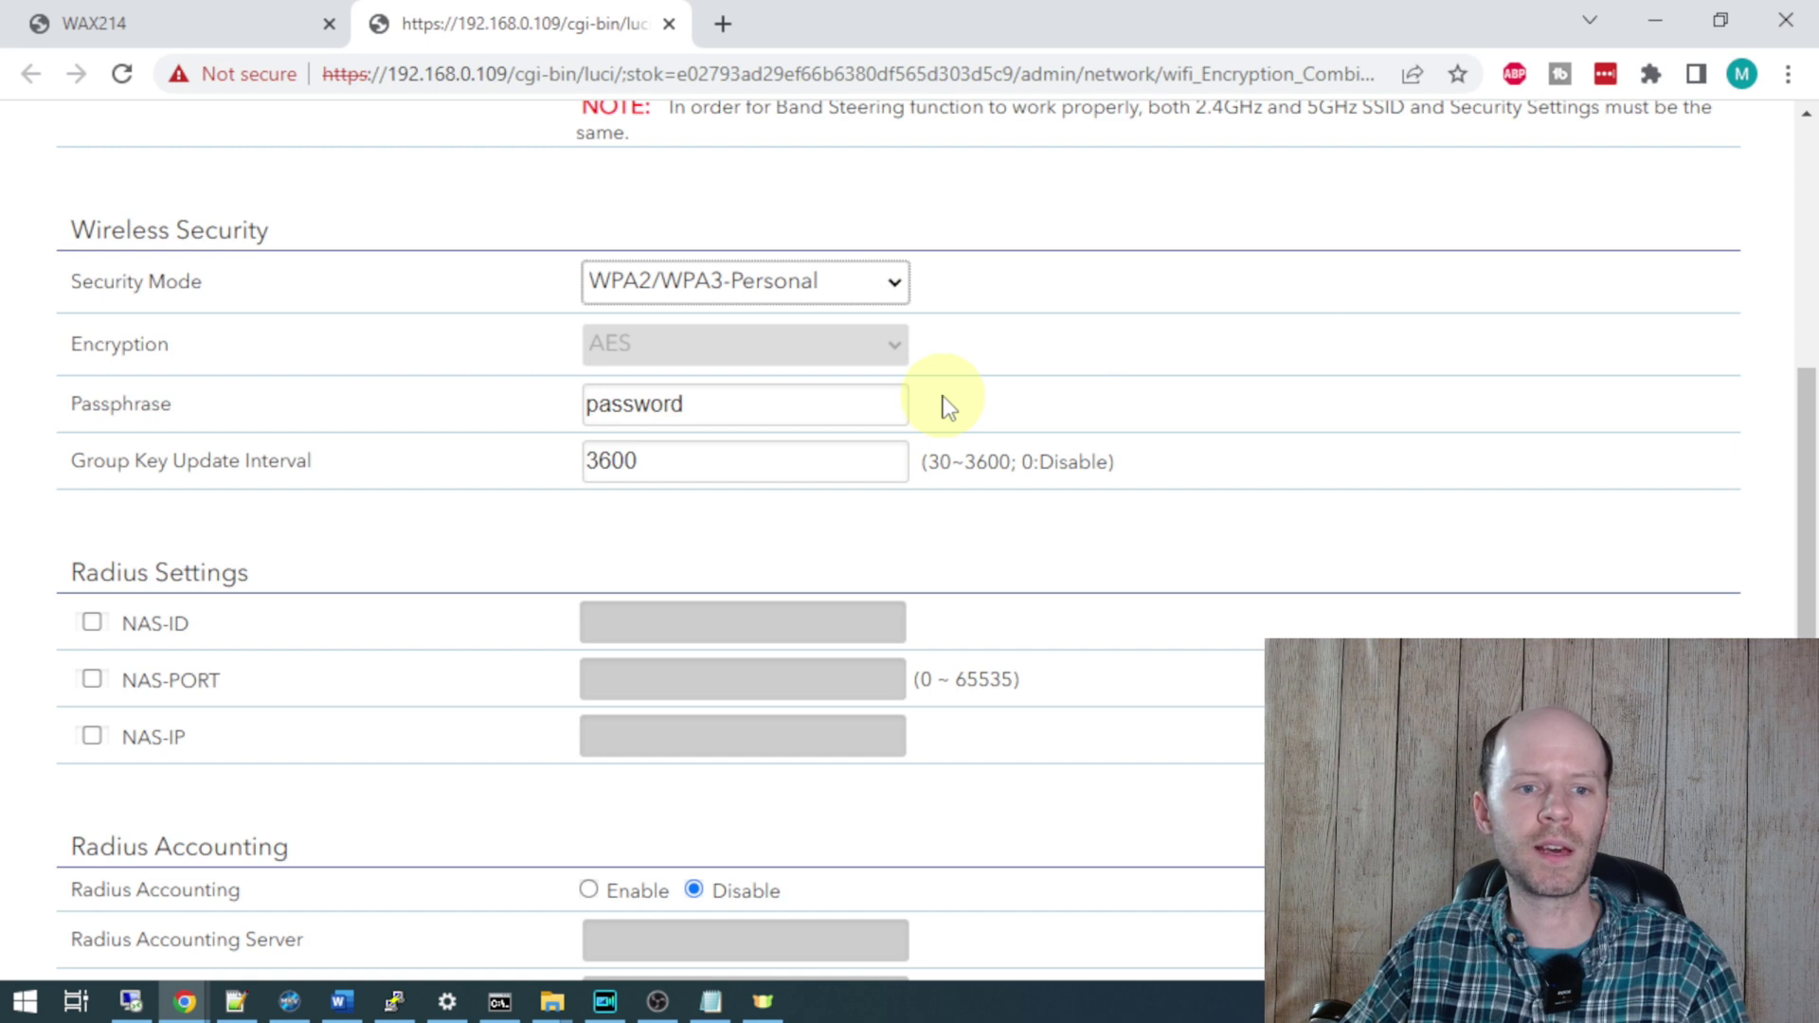
pyautogui.scroll(-4, 1030, 357)
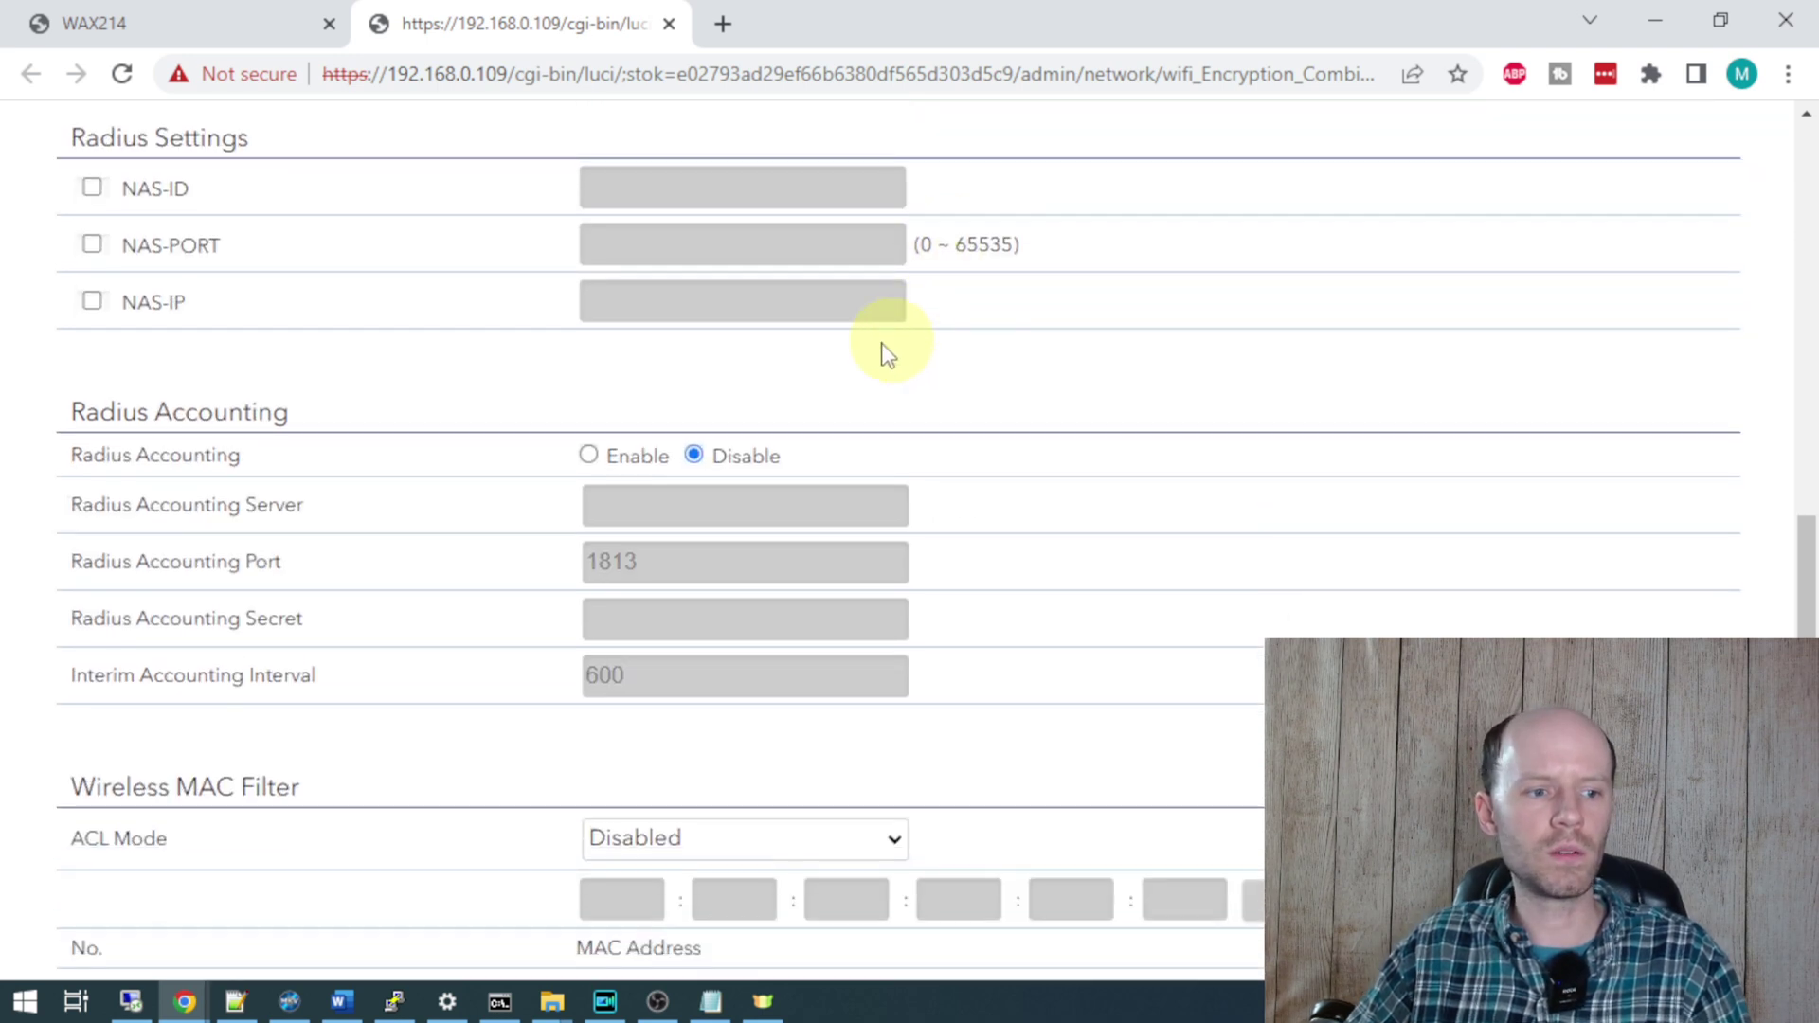
pyautogui.scroll(-4, 886, 355)
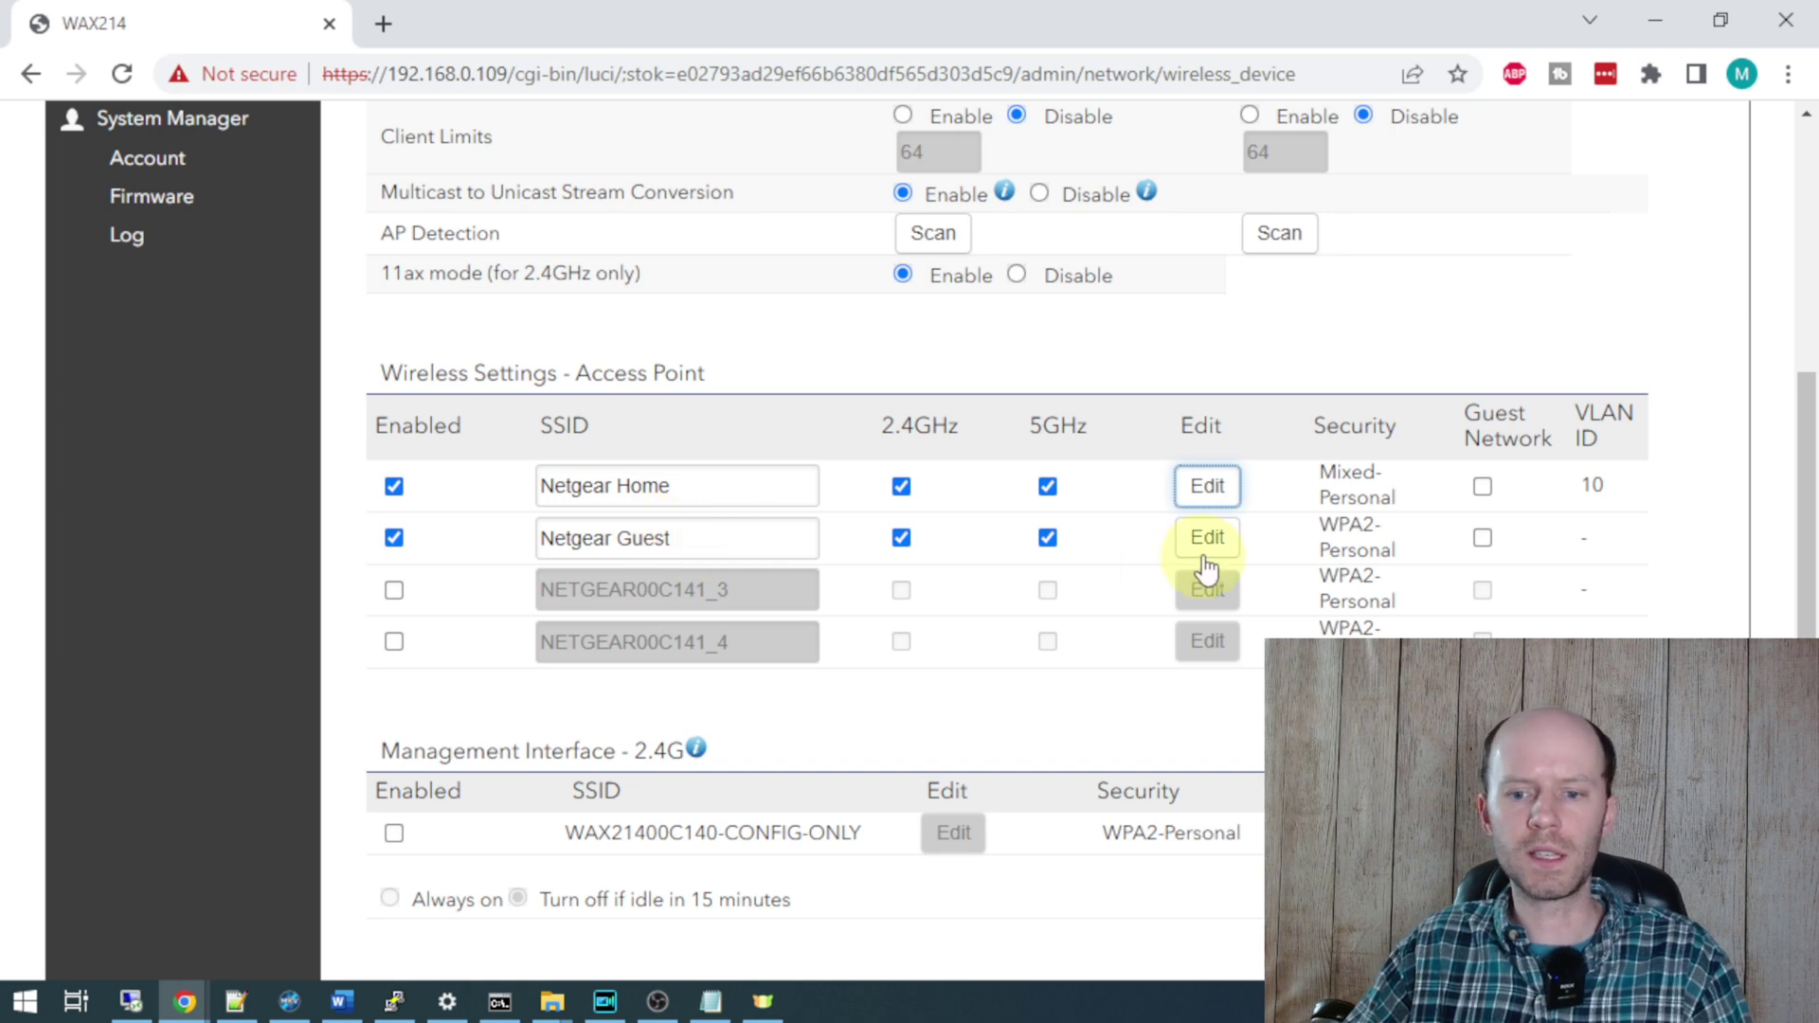
# - Put Netgear Guest on isolated VLAN 20 and turn on band steering
pyautogui.click(1205, 531)
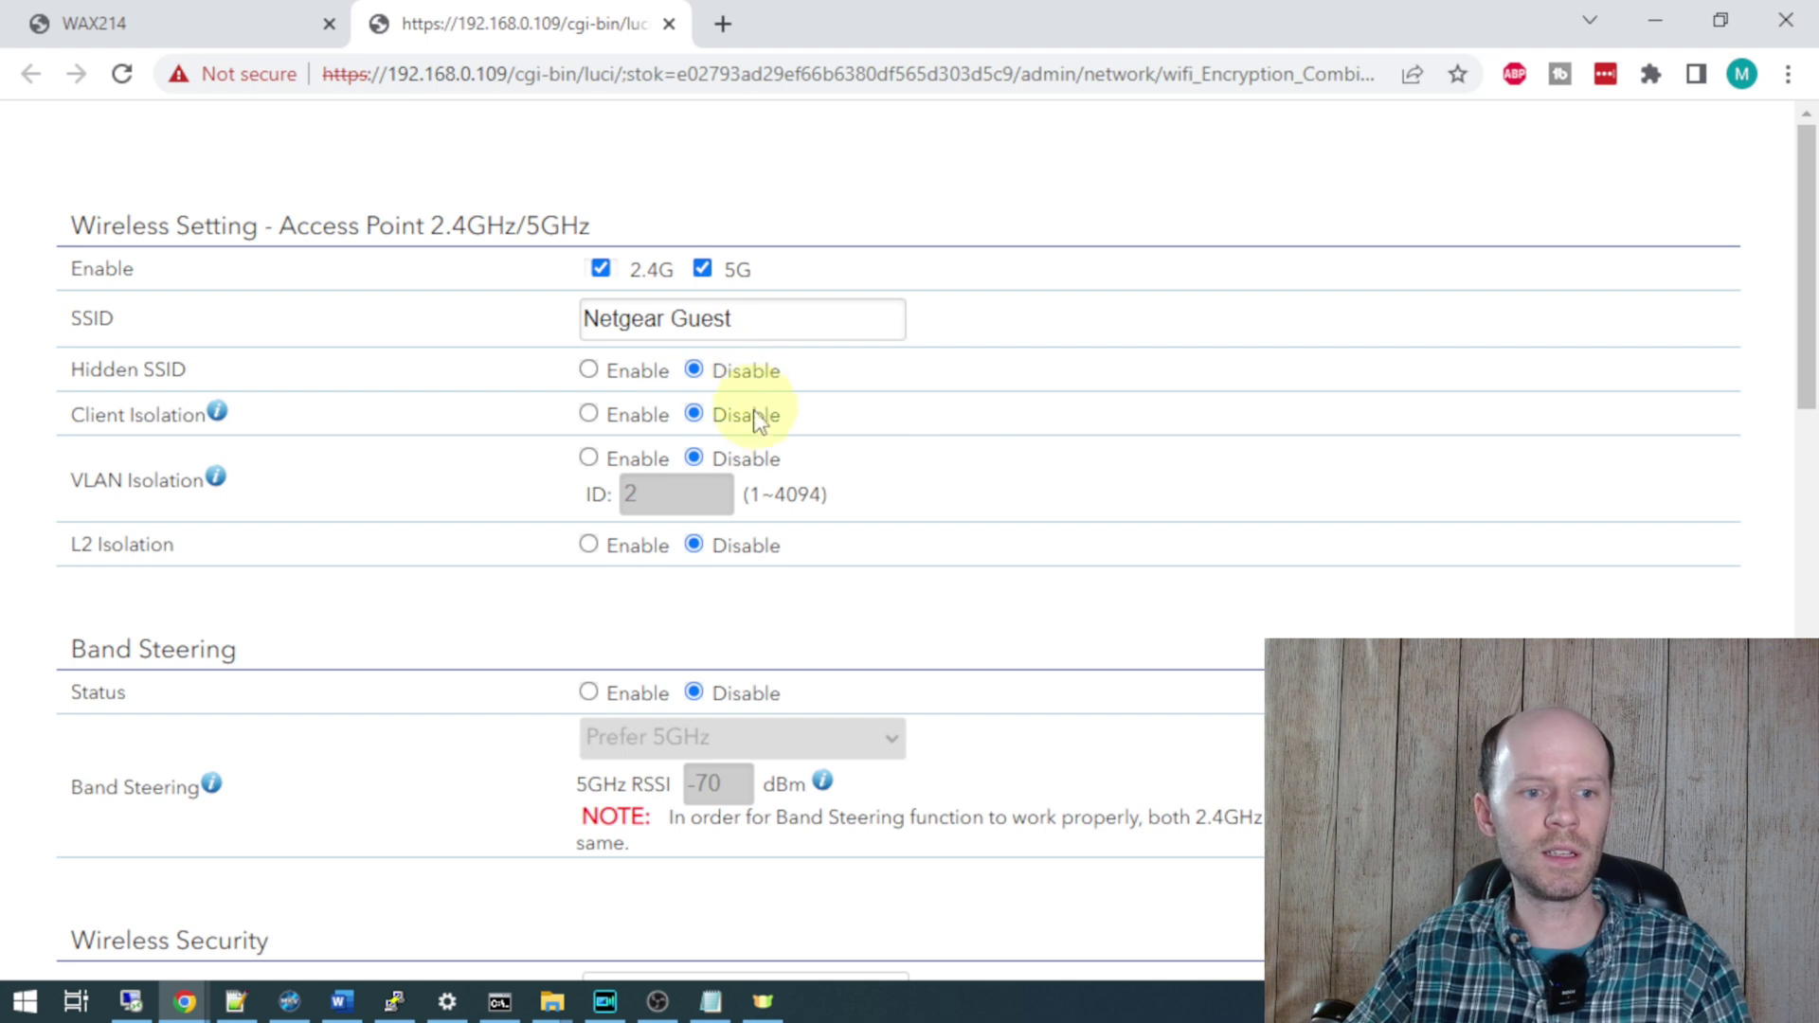
pyautogui.click(588, 458)
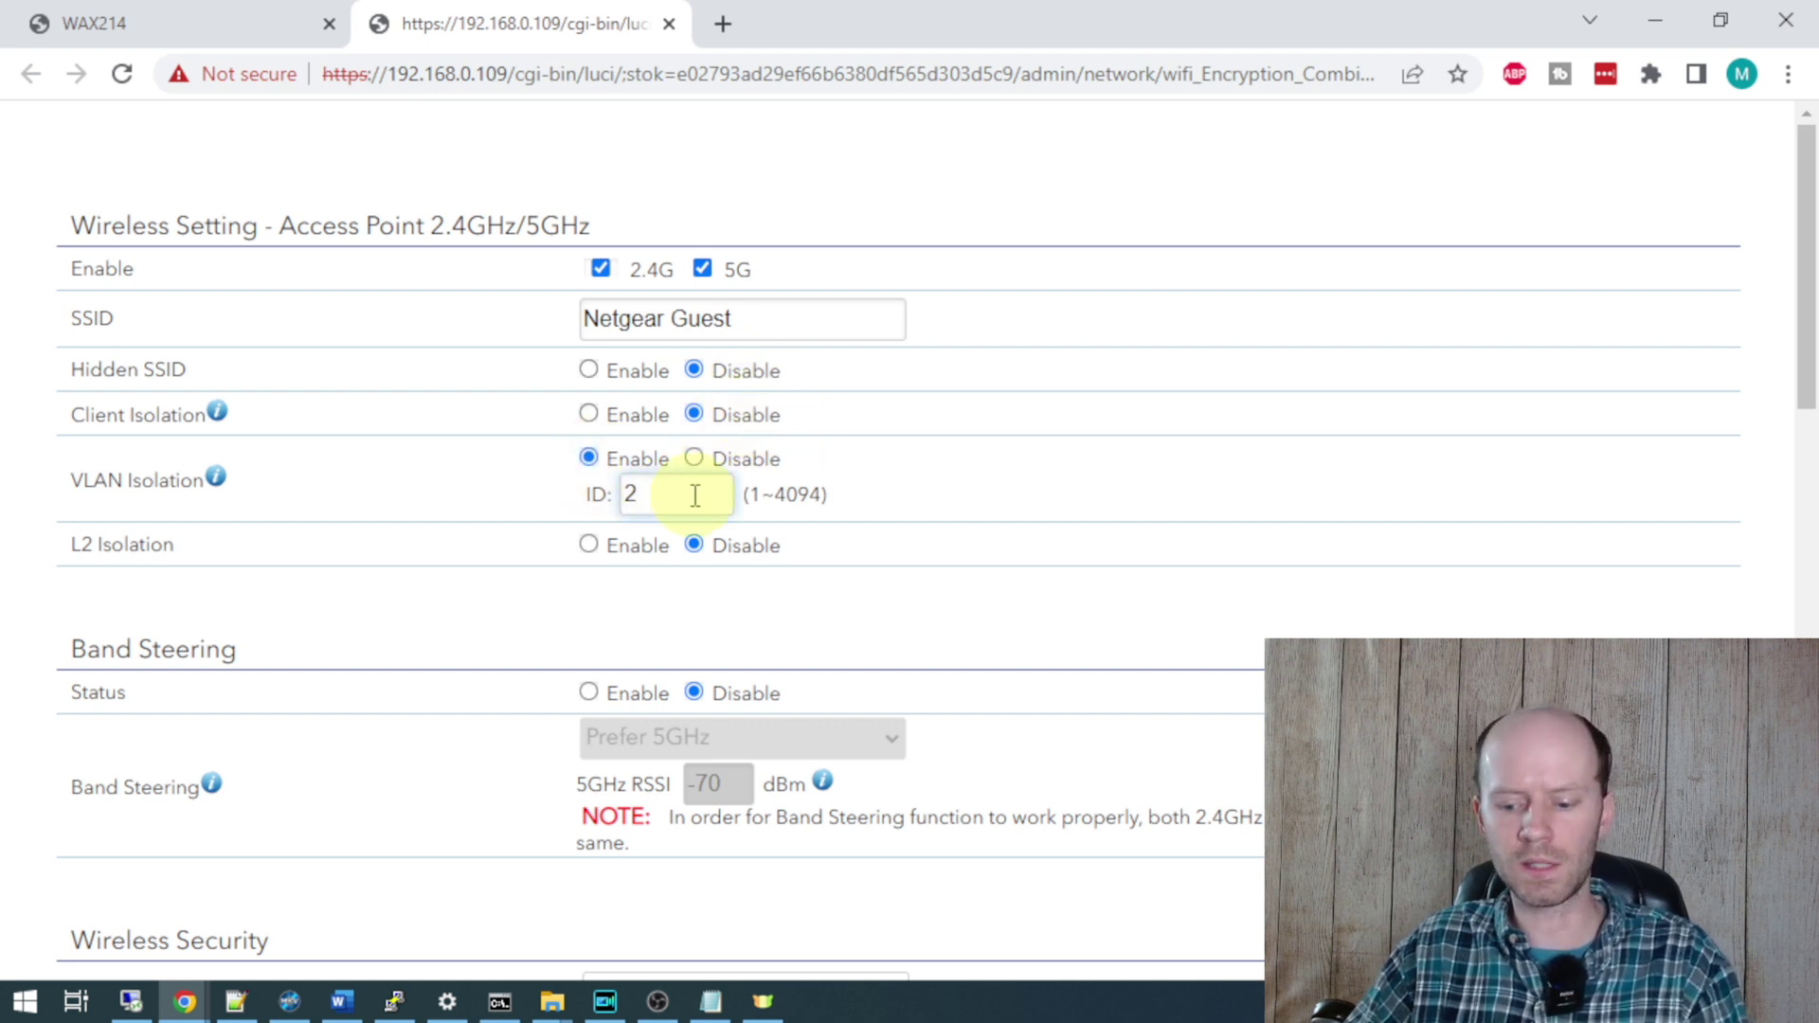
pyautogui.scroll(-2, 701, 474)
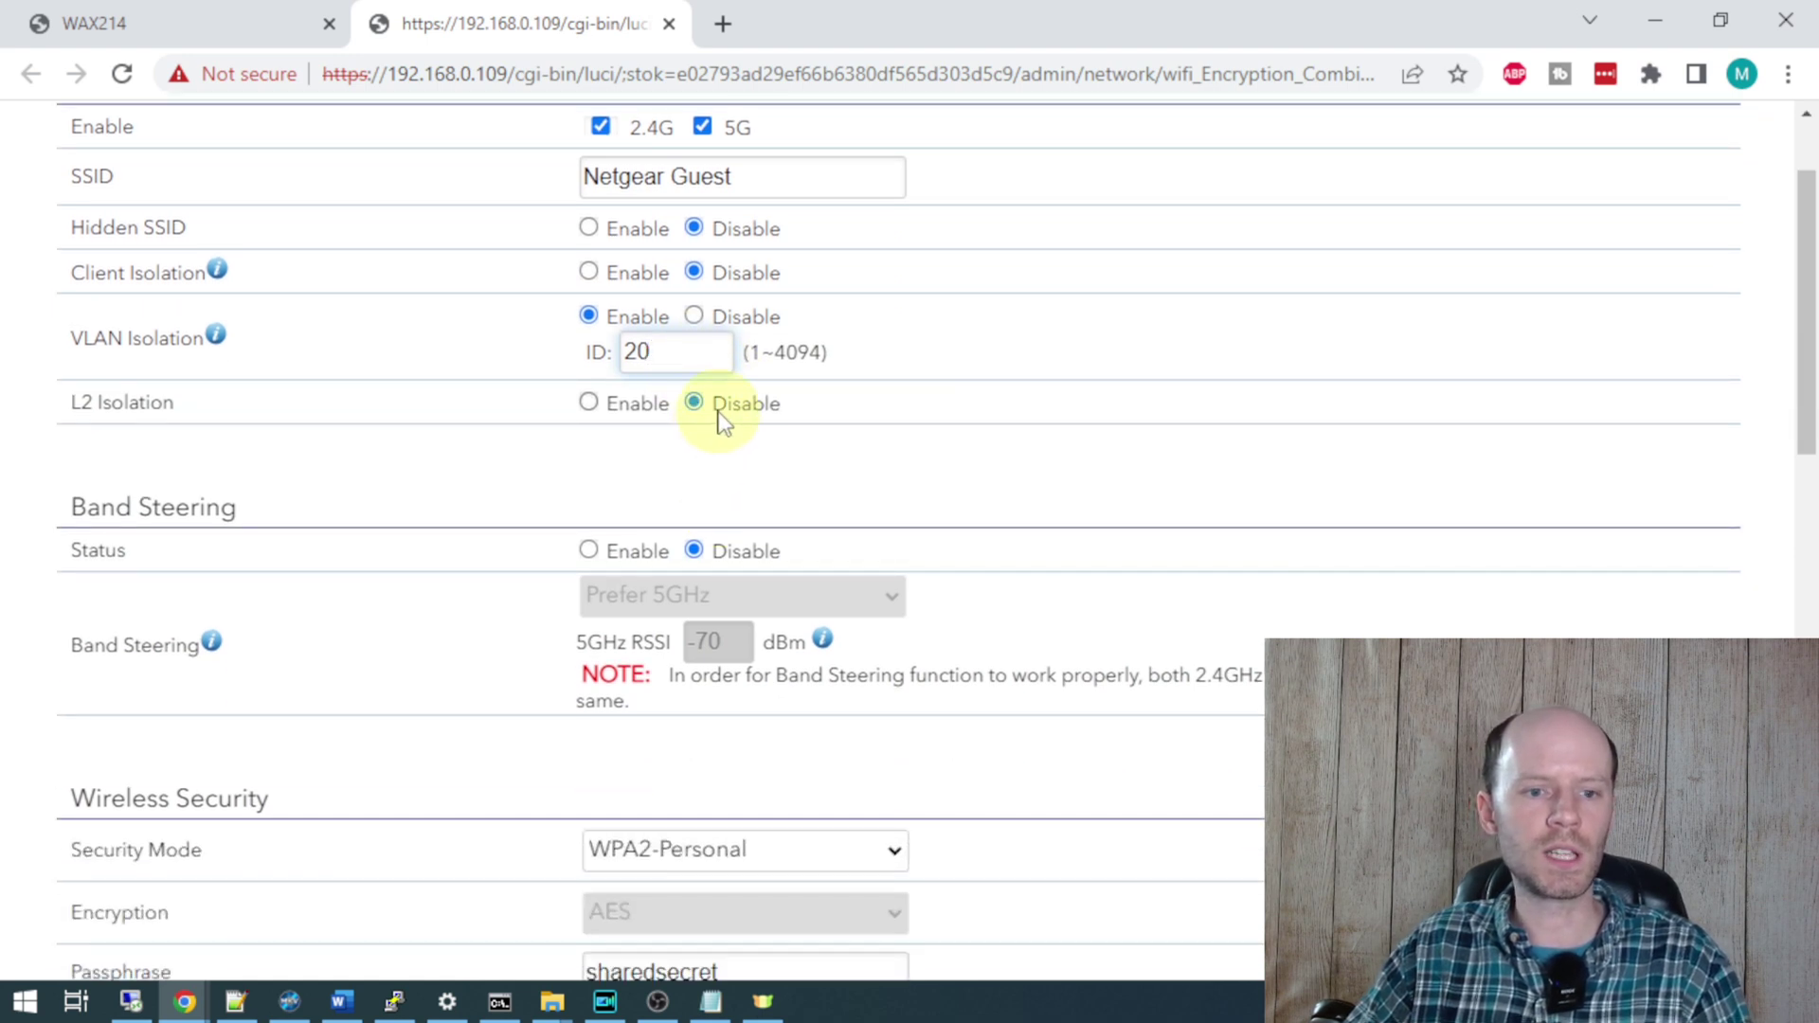
pyautogui.scroll(-3, 838, 480)
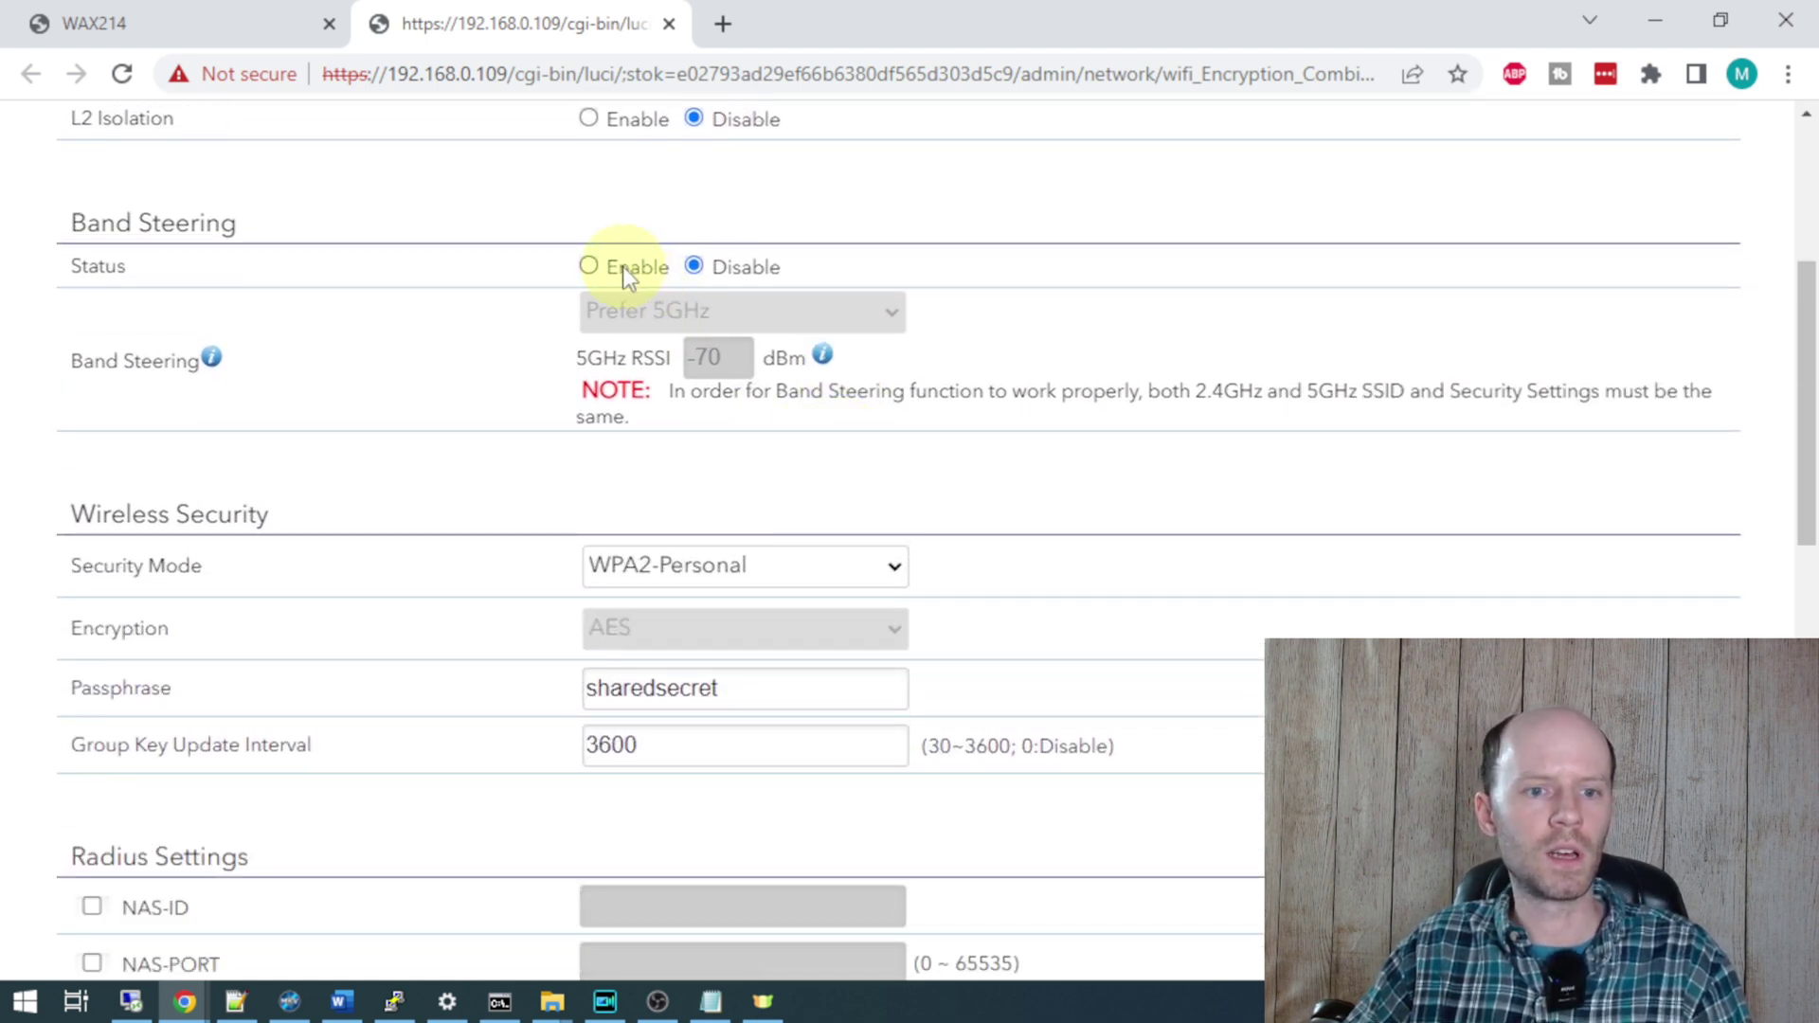
pyautogui.click(623, 266)
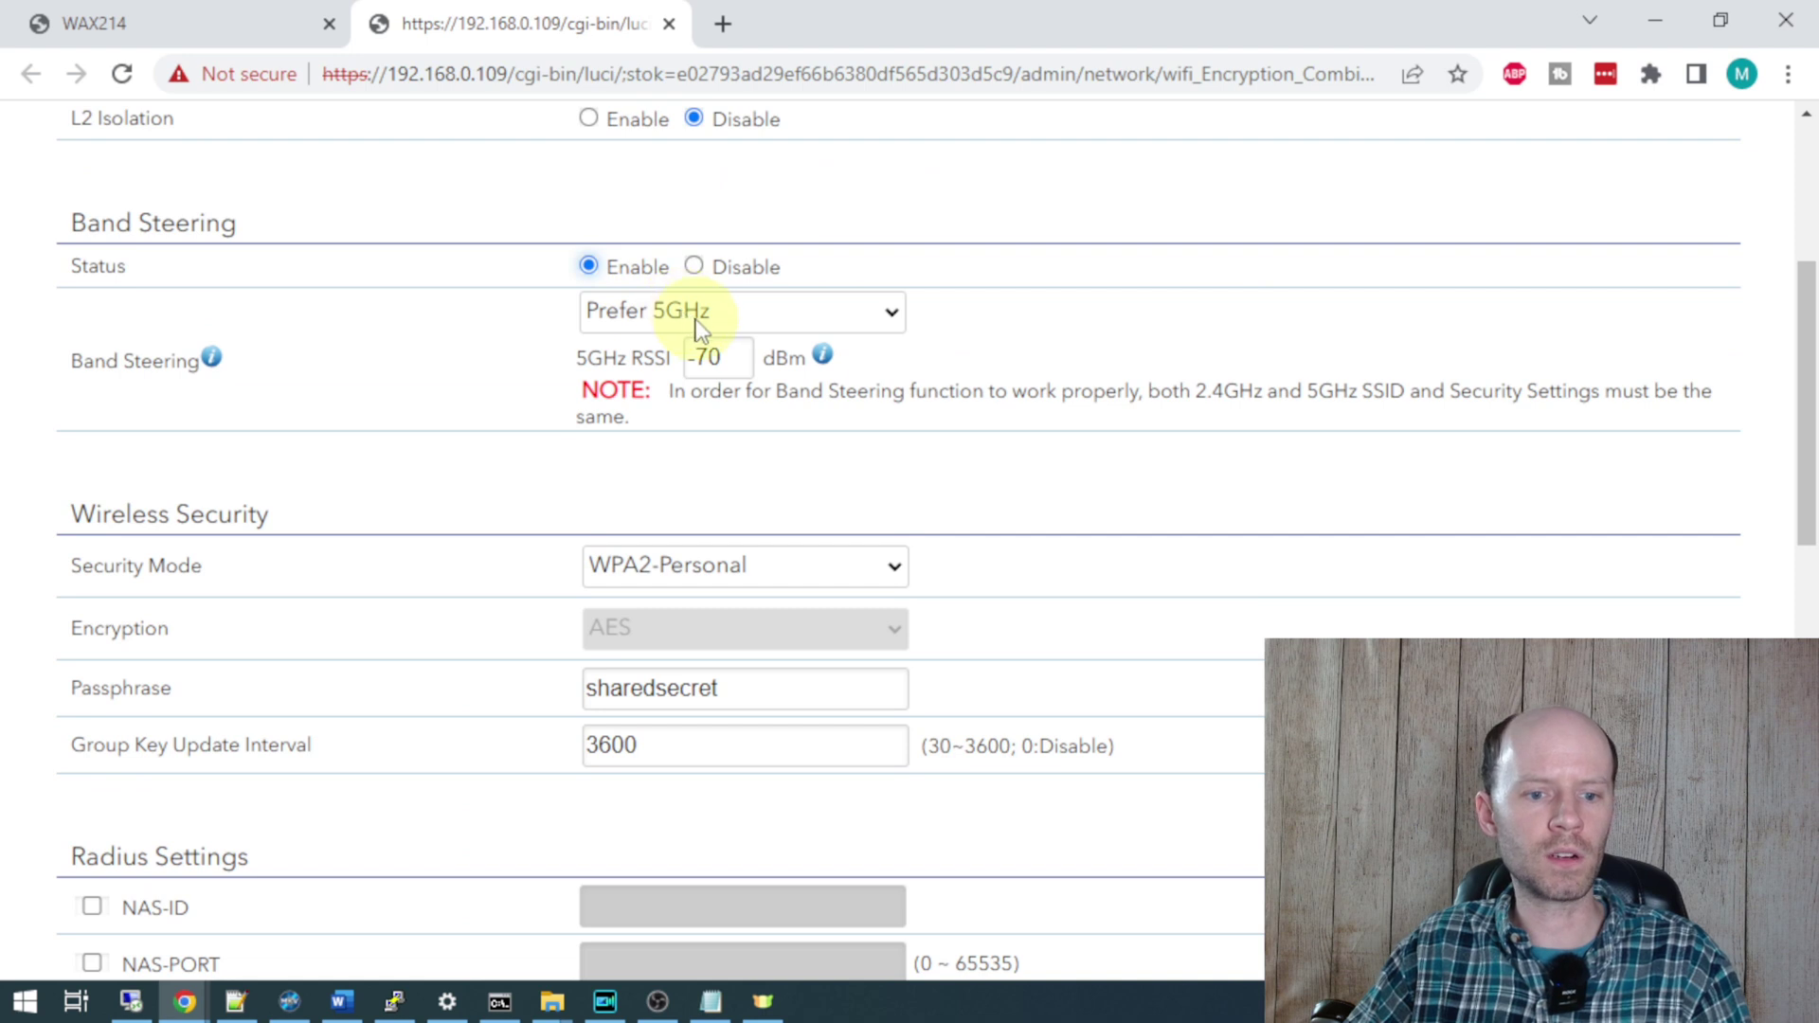
# - Set Netgear Guest's security mode to WPA2/WPA3-Personal
pyautogui.scroll(-3, 702, 330)
pyautogui.click(730, 284)
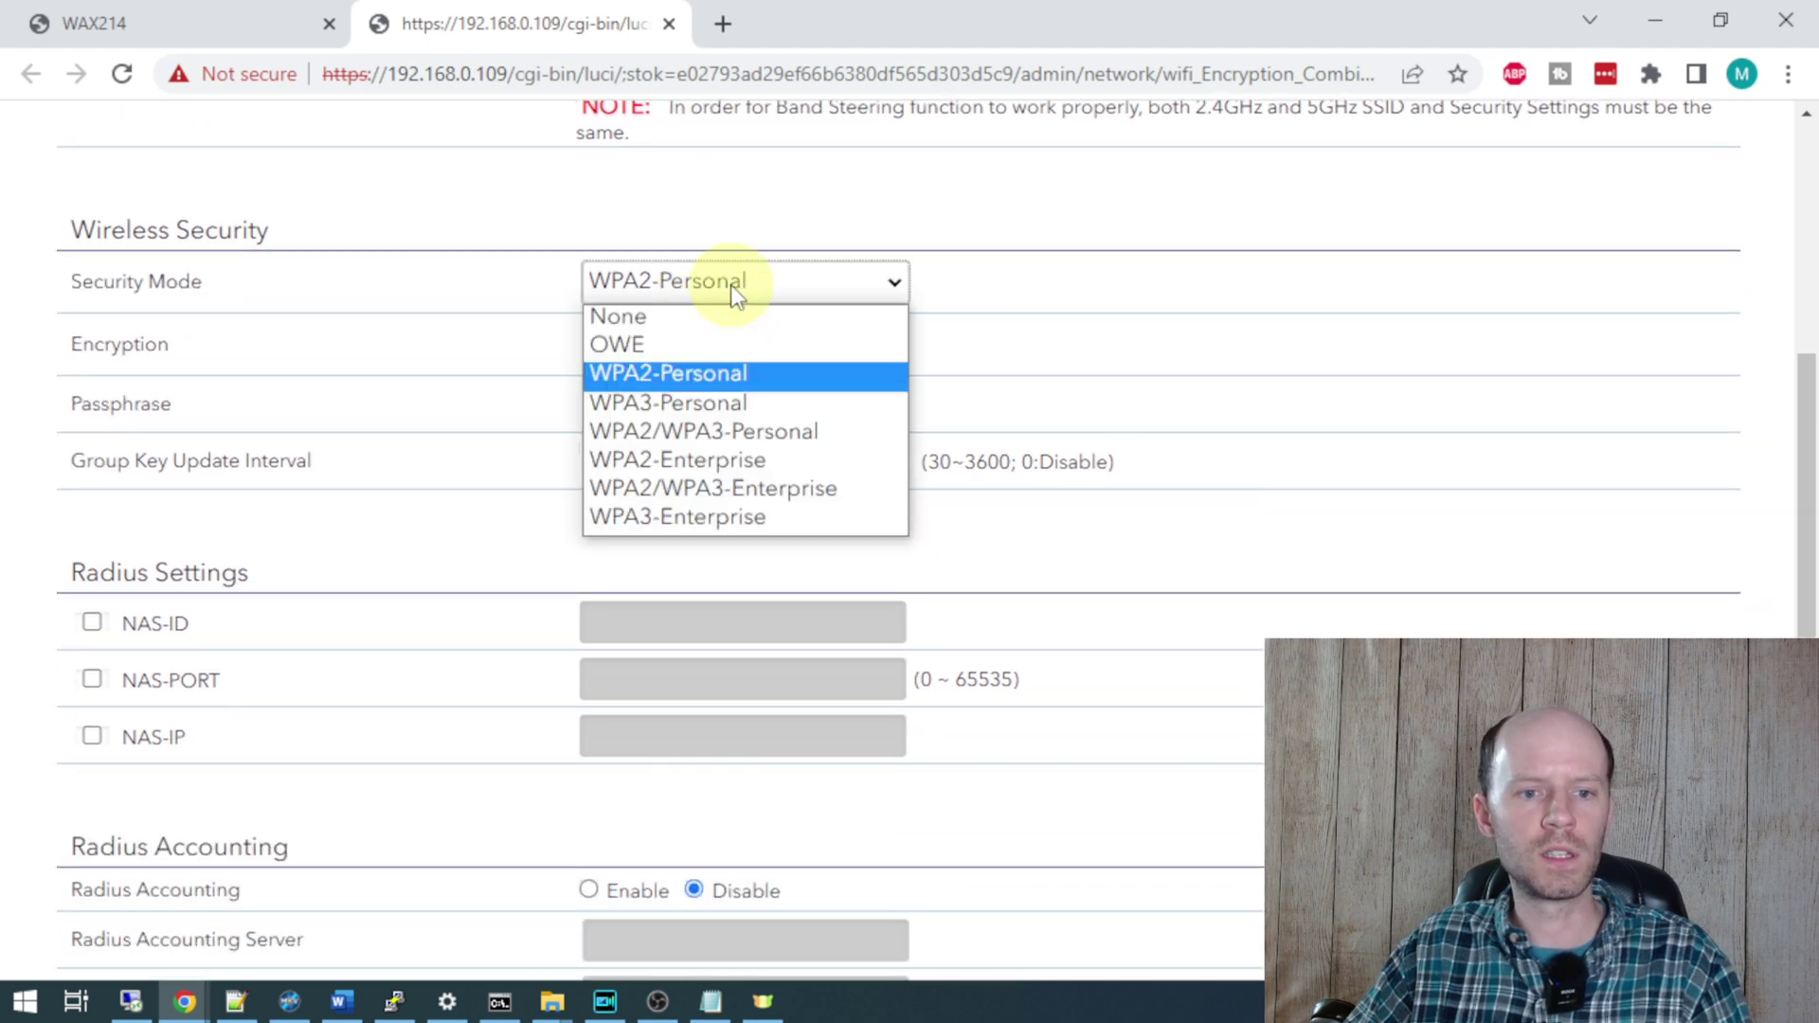
pyautogui.click(751, 431)
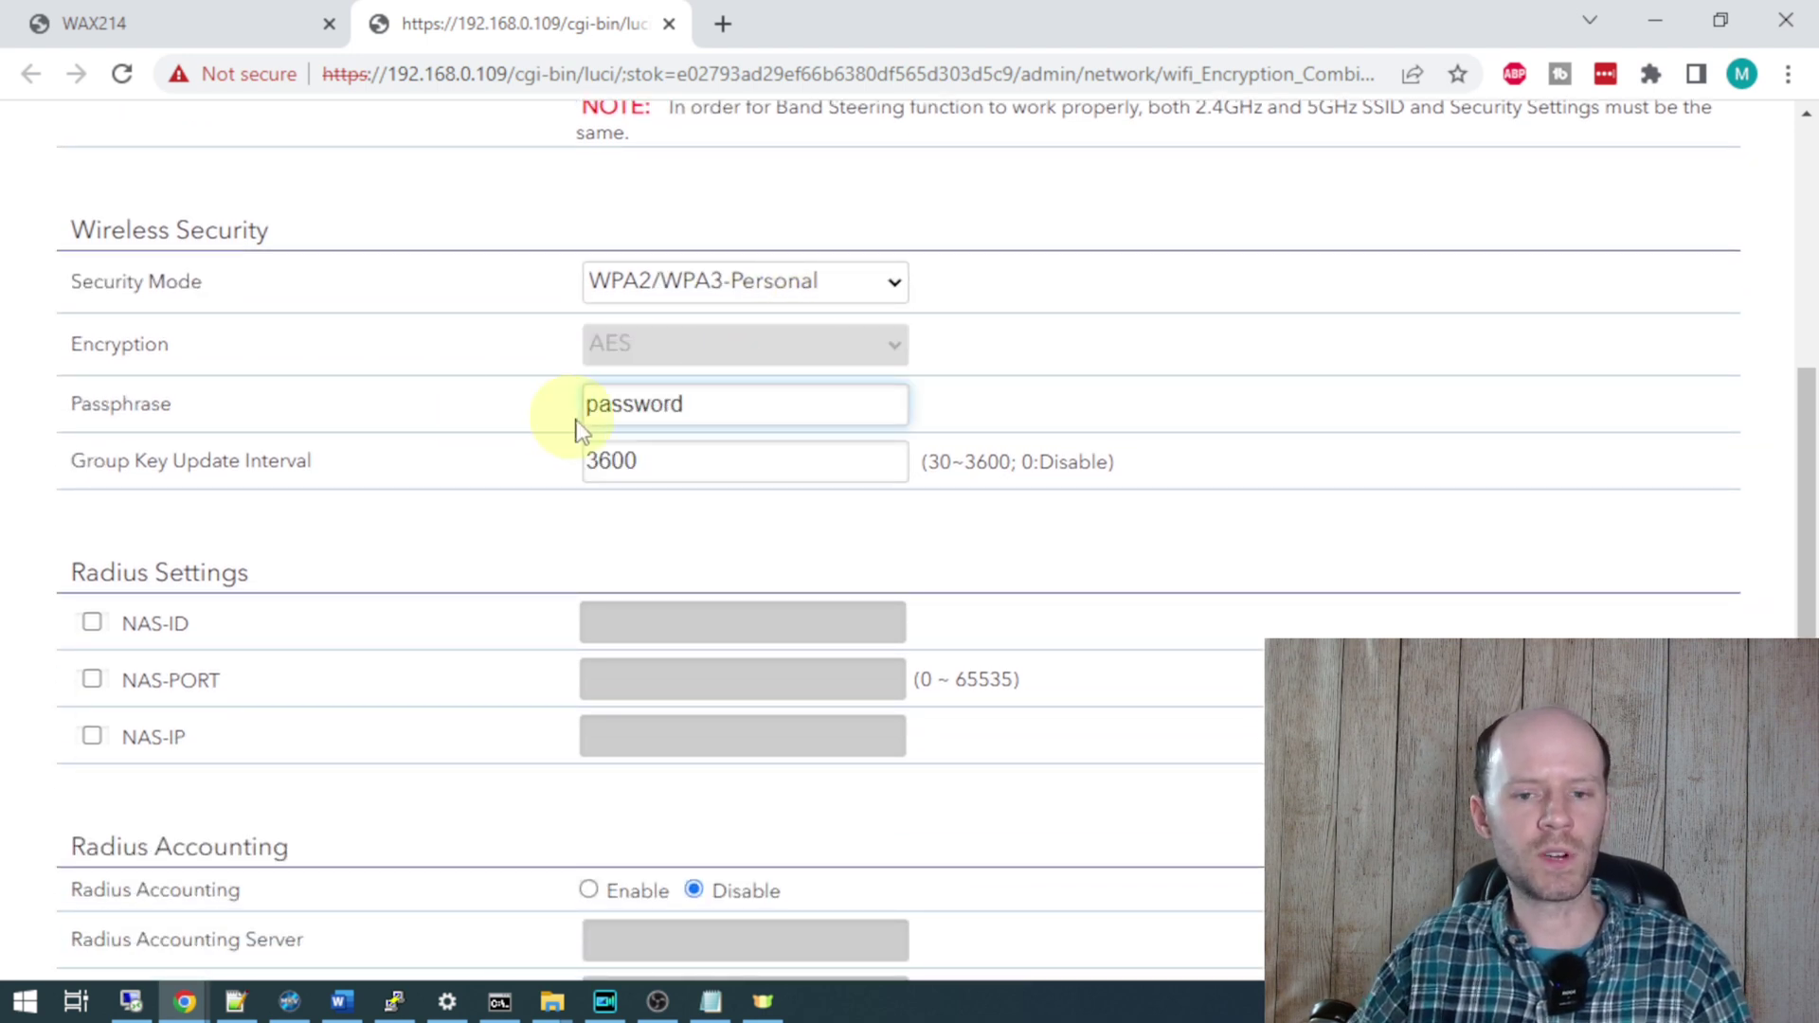
pyautogui.scroll(-6, 678, 417)
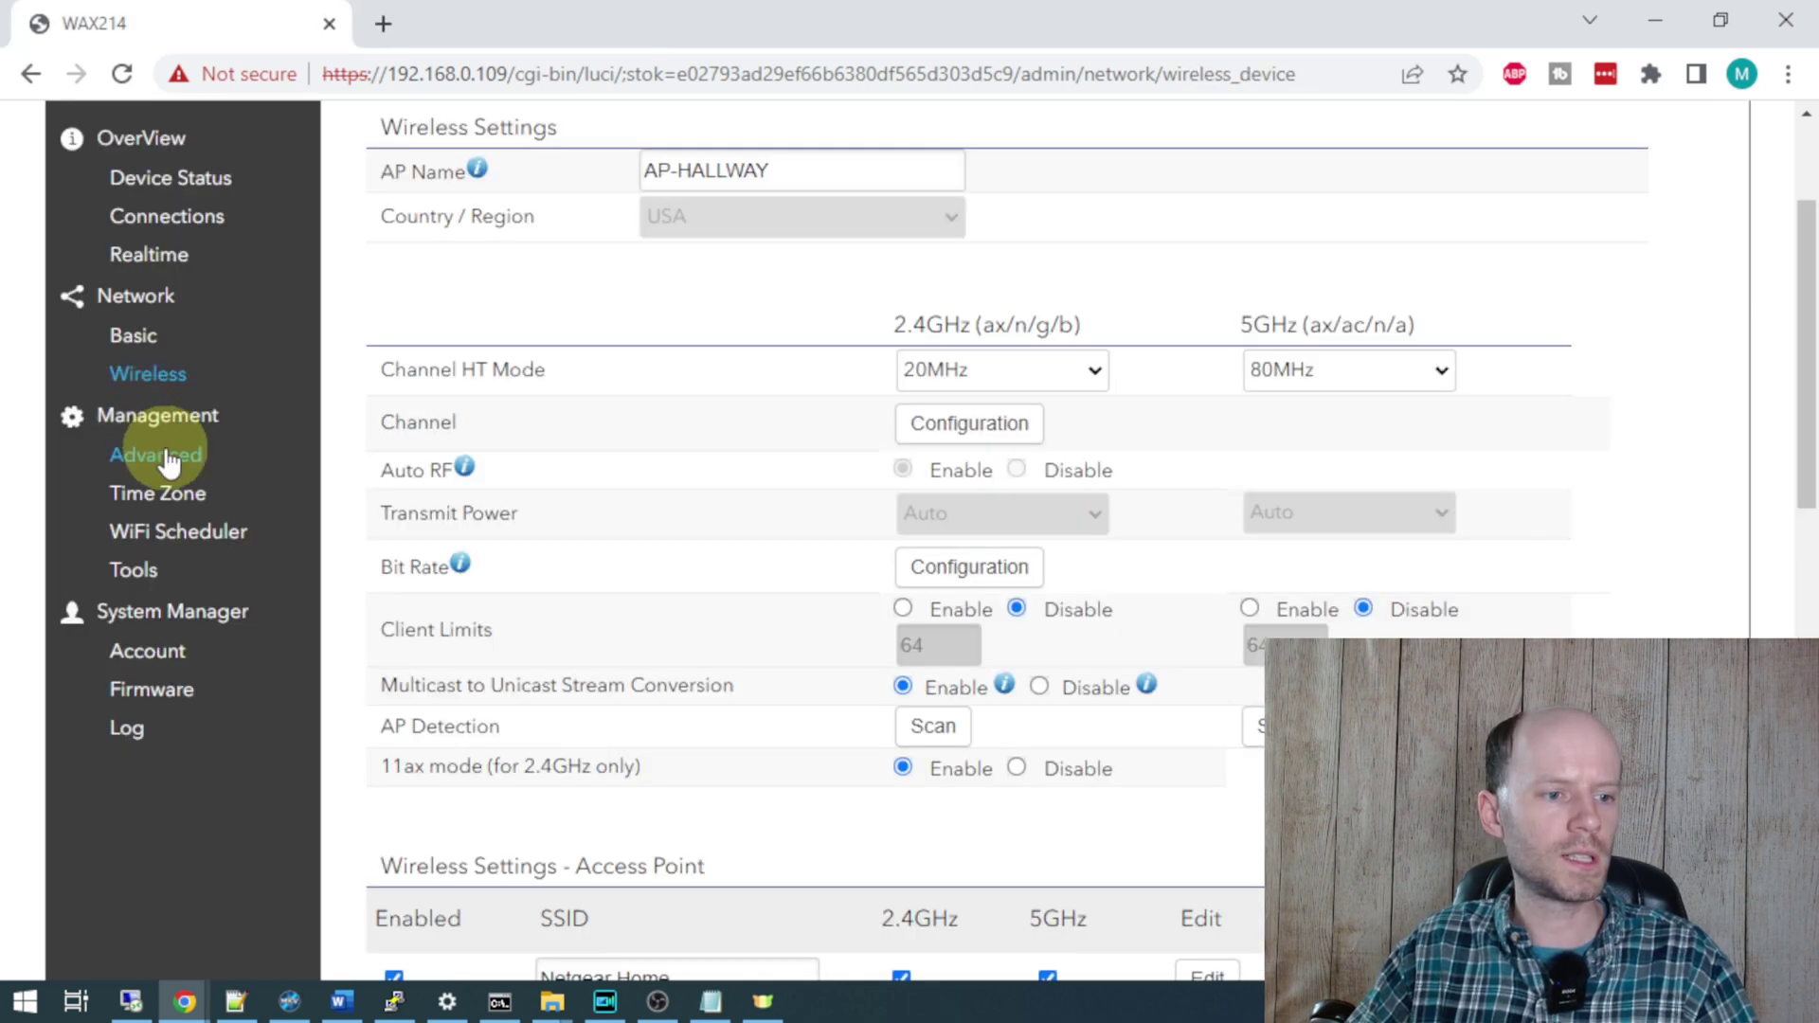
pyautogui.click(161, 455)
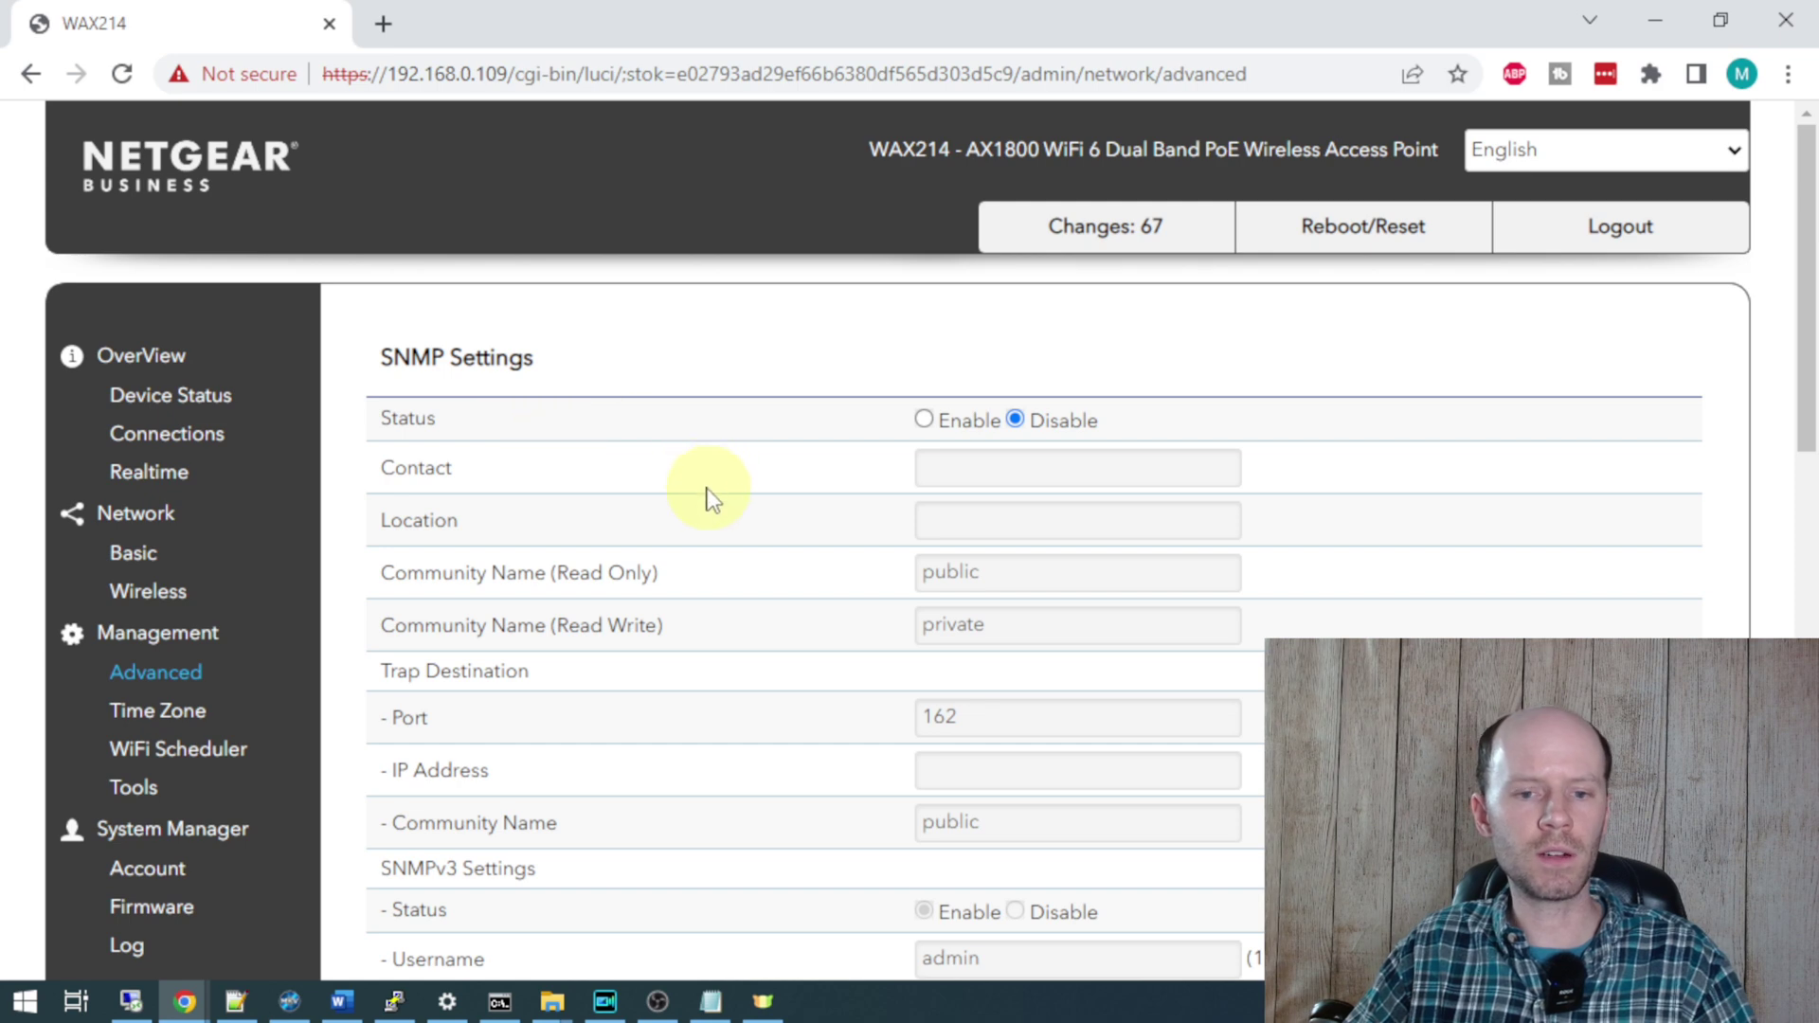
# - Set SSH Status to Enable in the SSH Setting section of Management > Advanced
pyautogui.scroll(-10, 1059, 486)
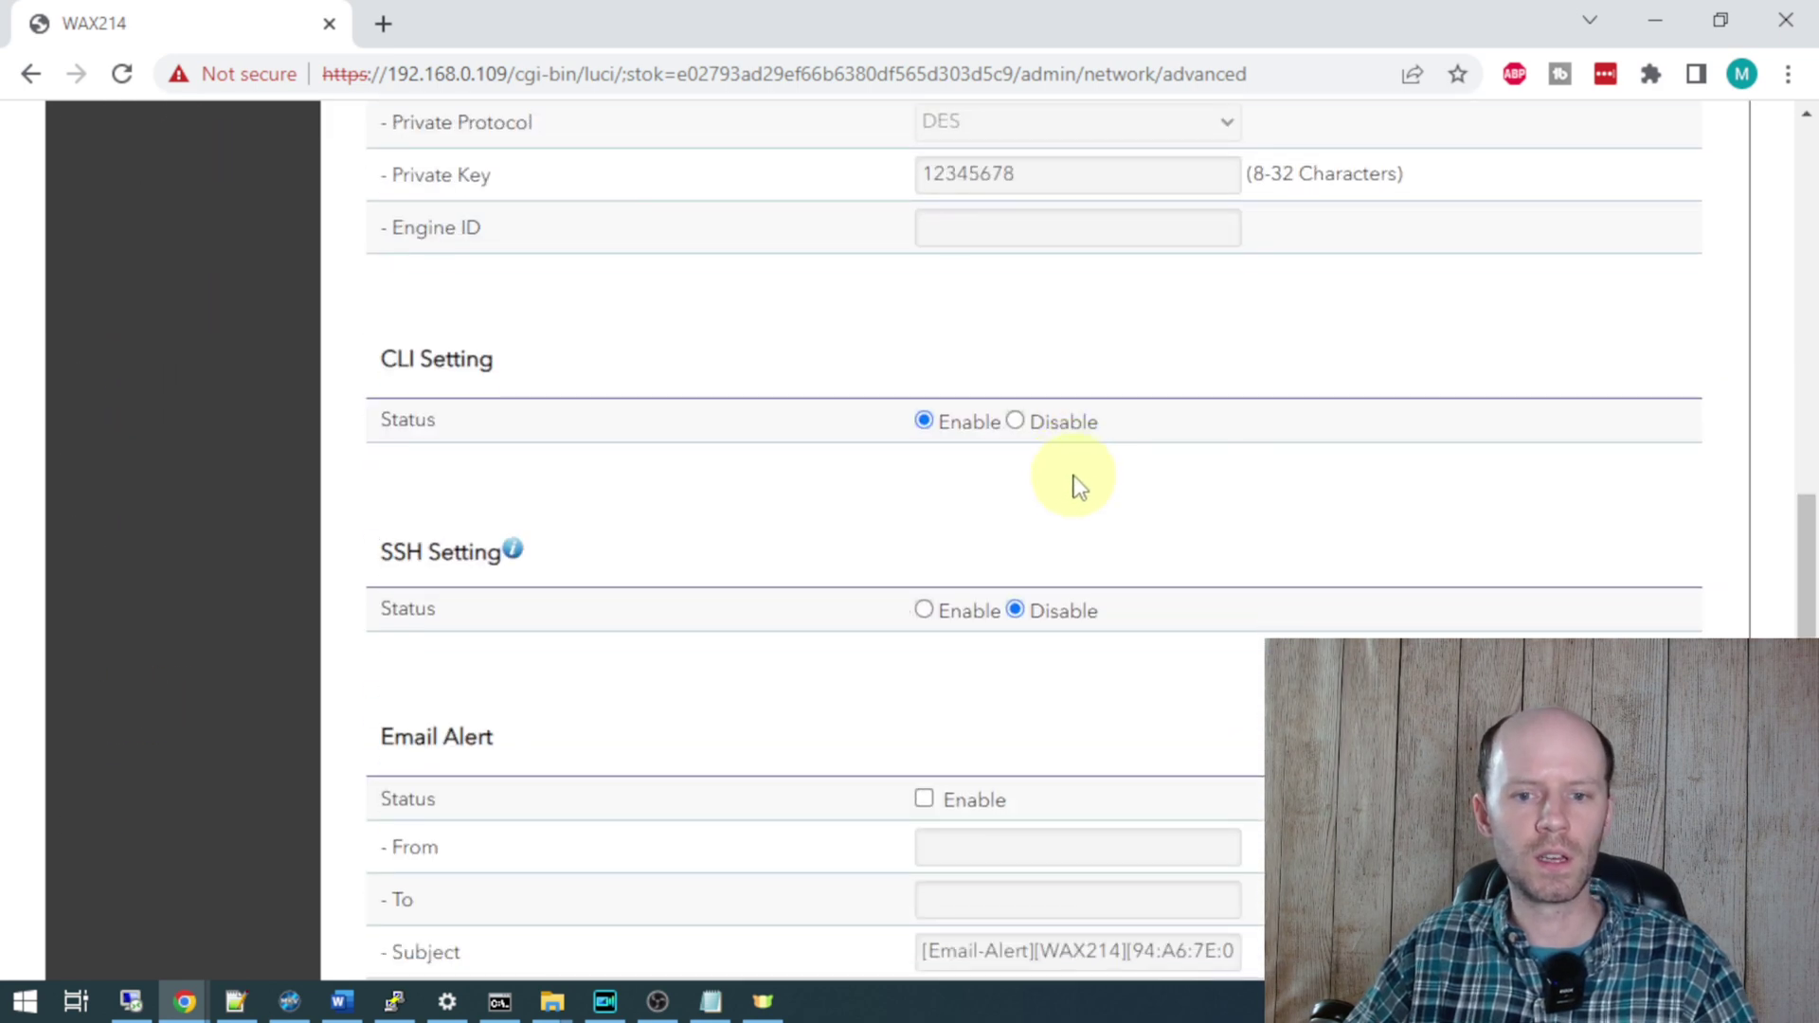
pyautogui.scroll(-1, 913, 438)
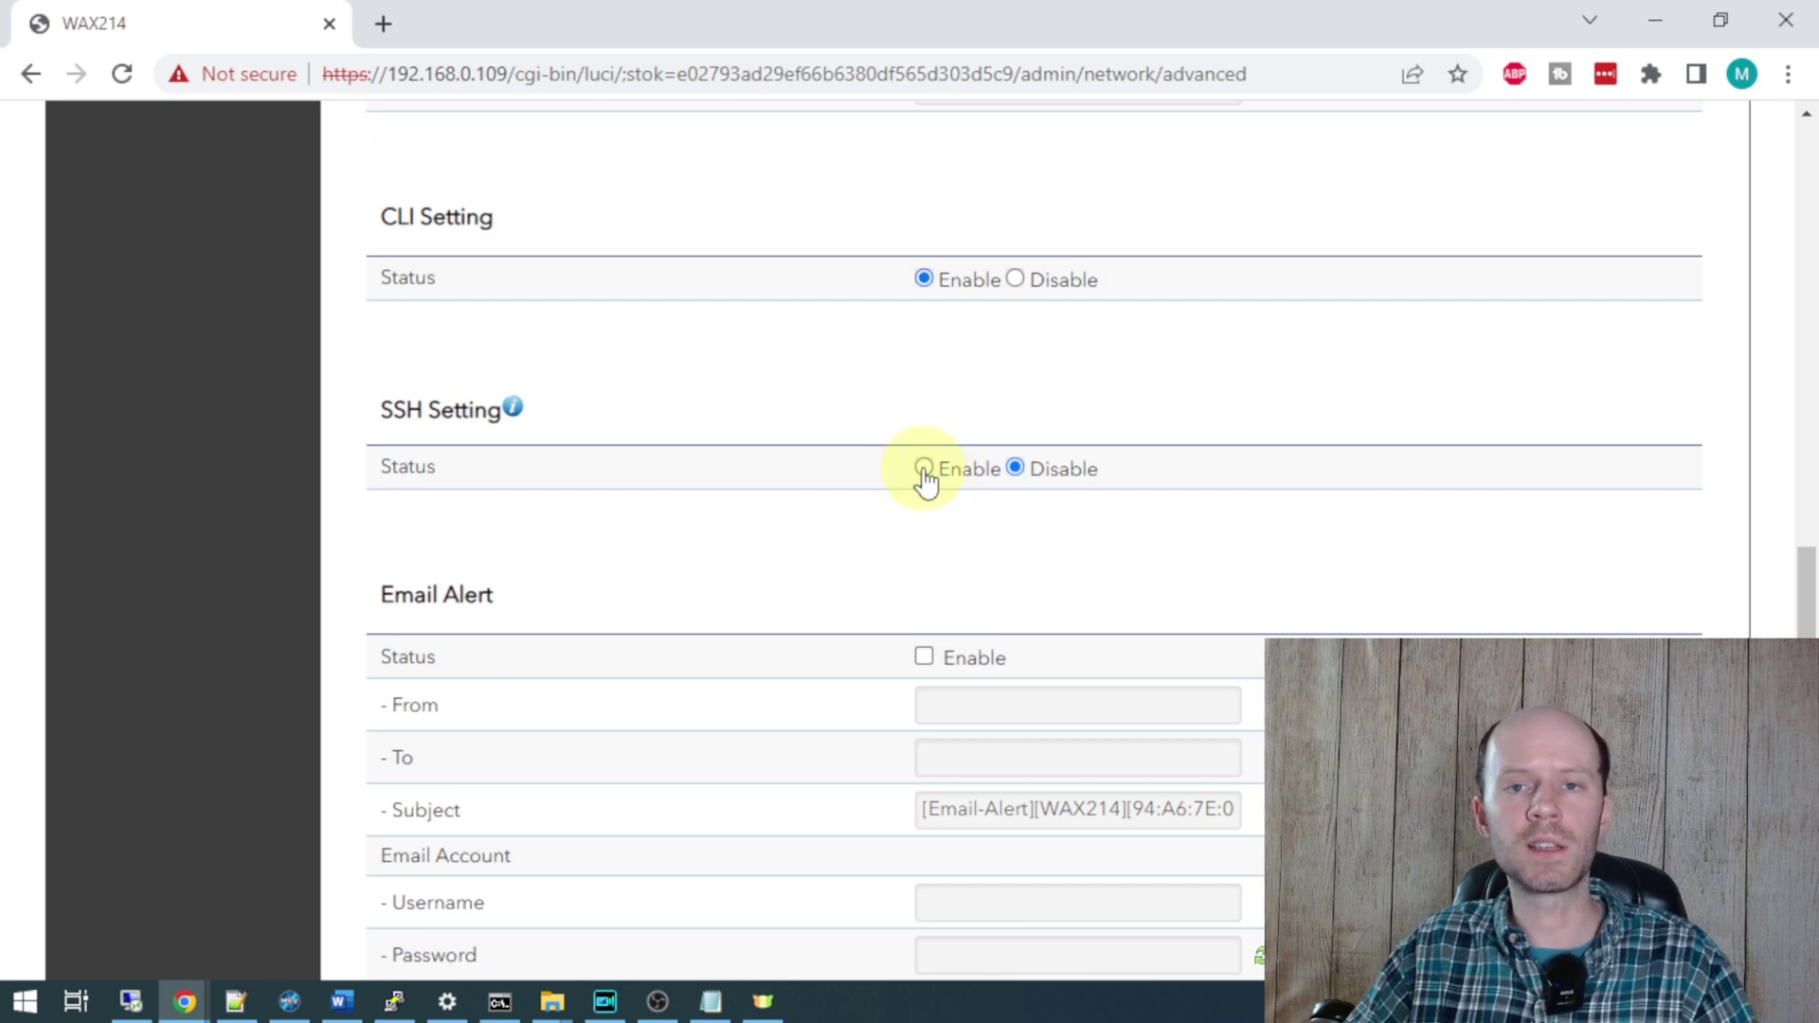
pyautogui.click(923, 470)
pyautogui.scroll(-1, 664, 501)
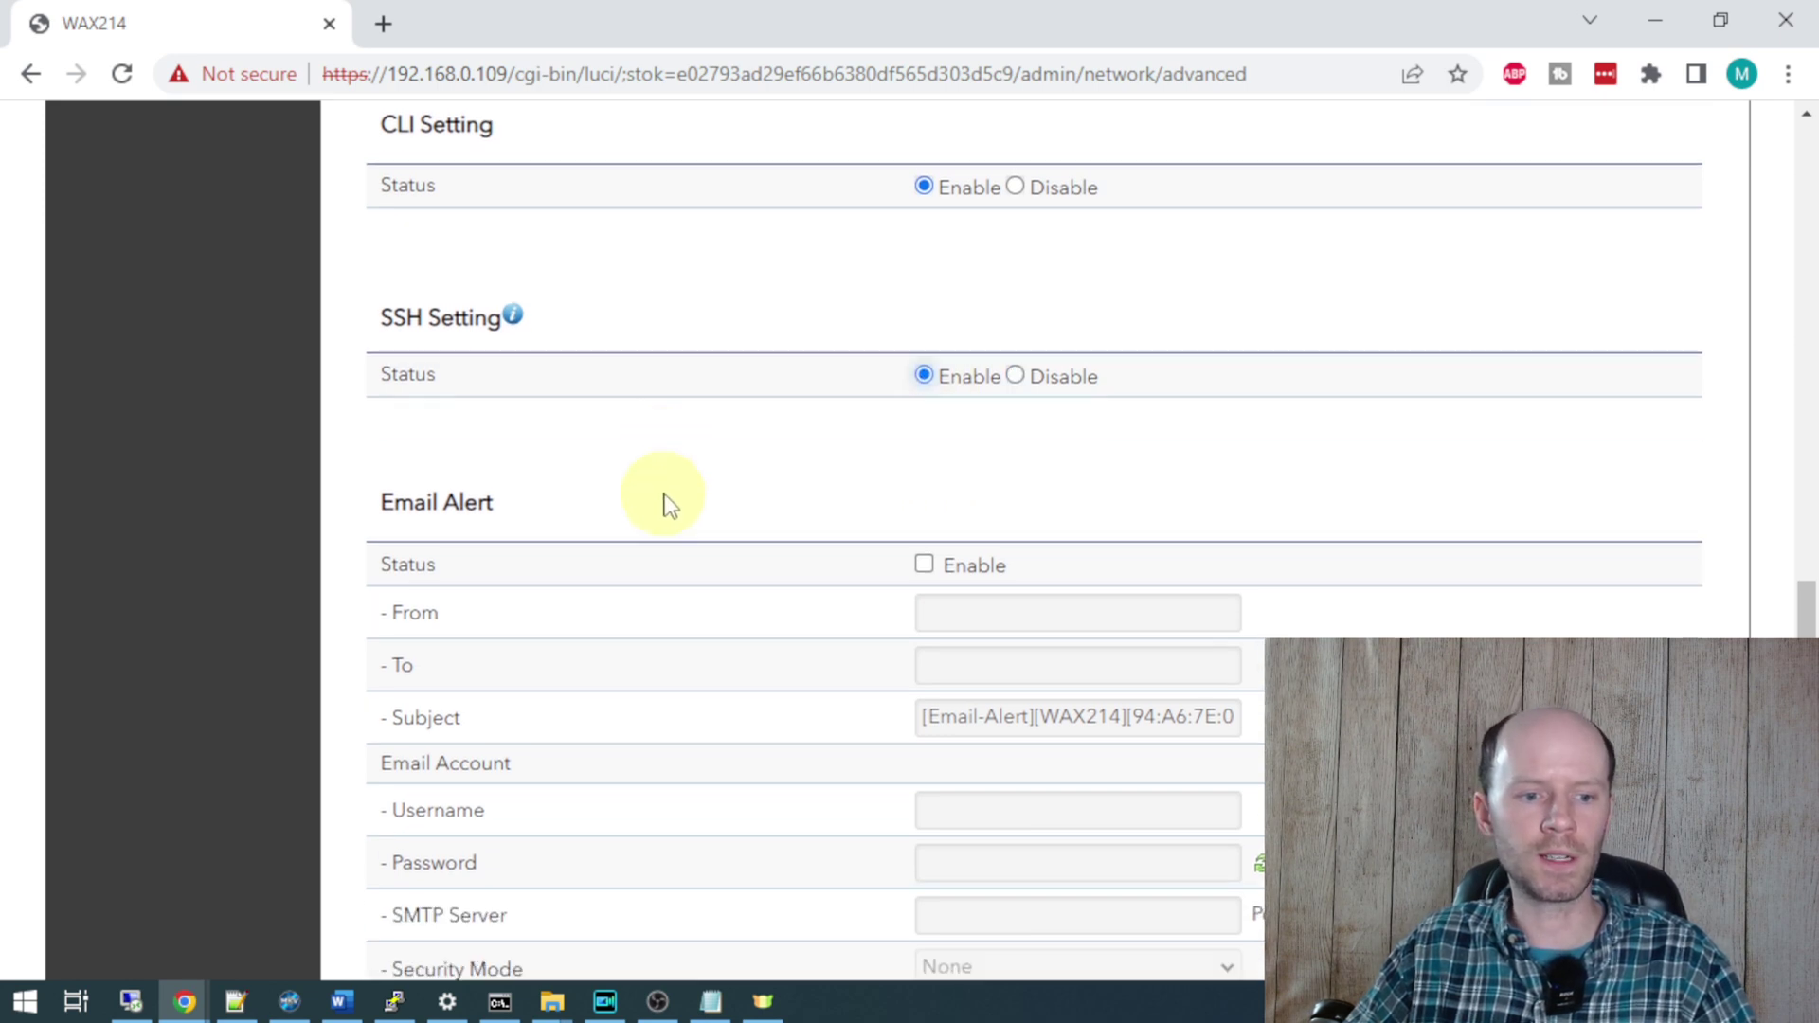
pyautogui.scroll(-2, 668, 483)
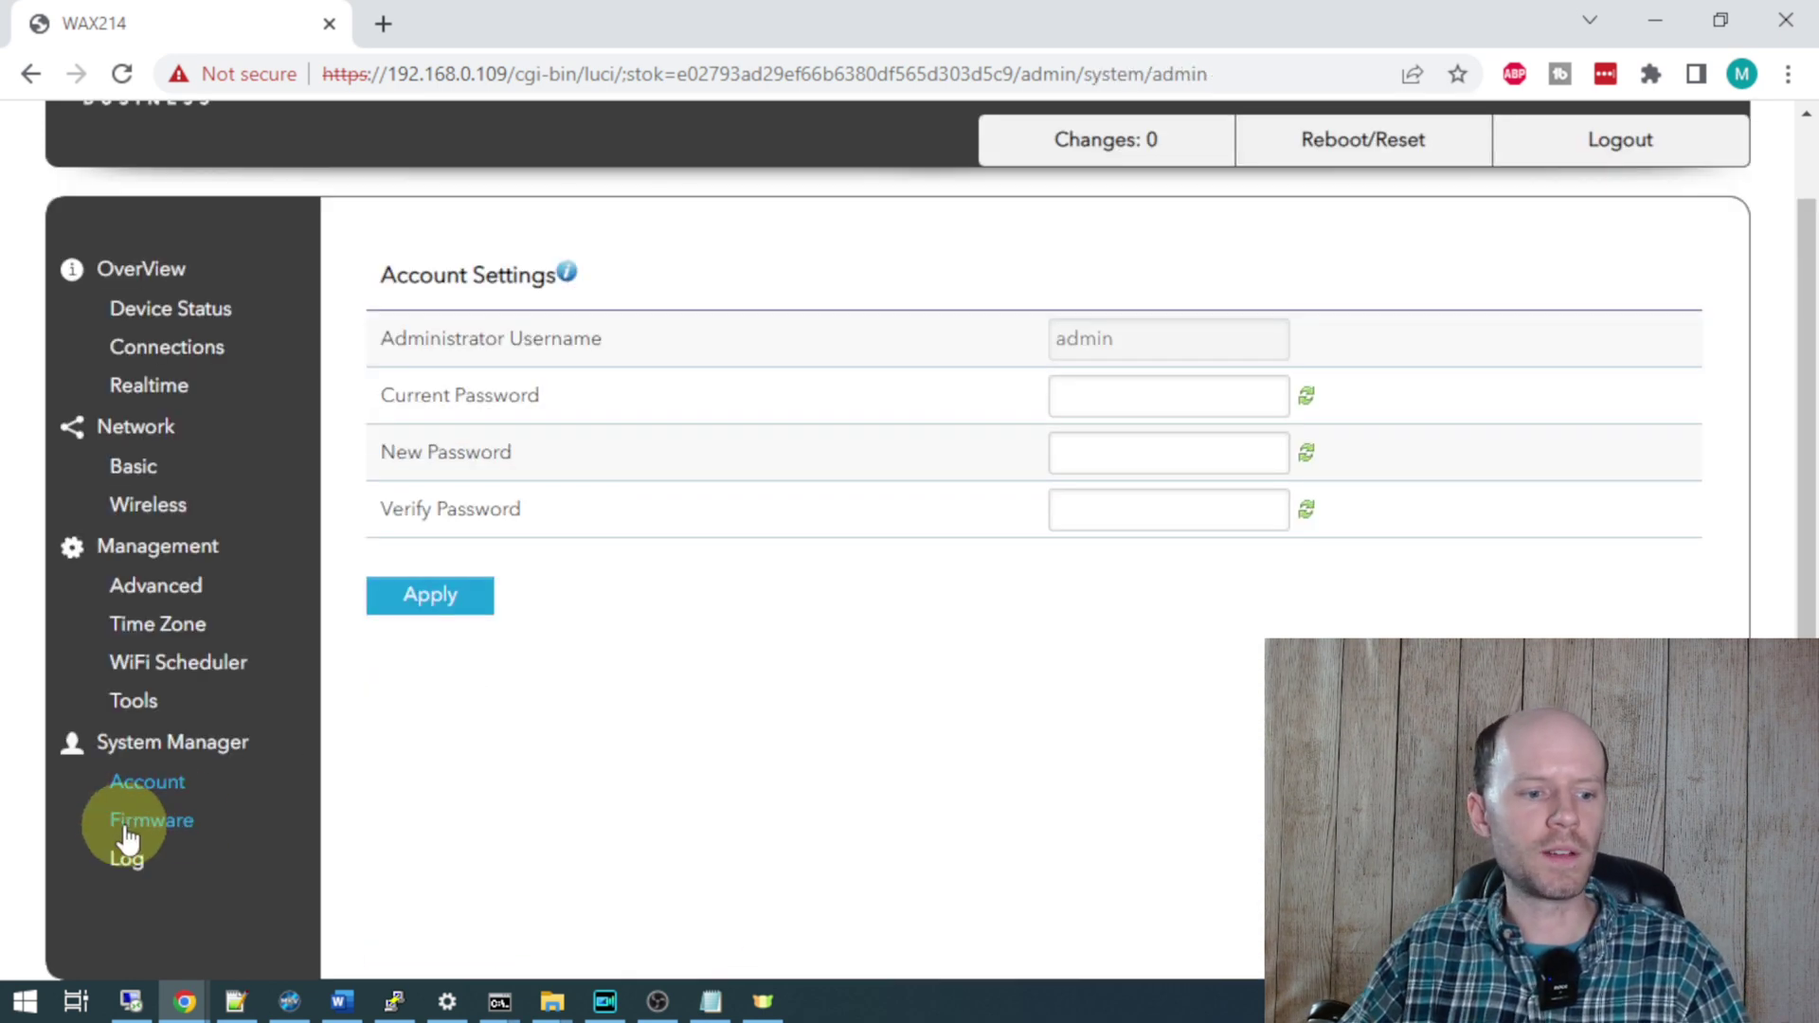
pyautogui.click(147, 819)
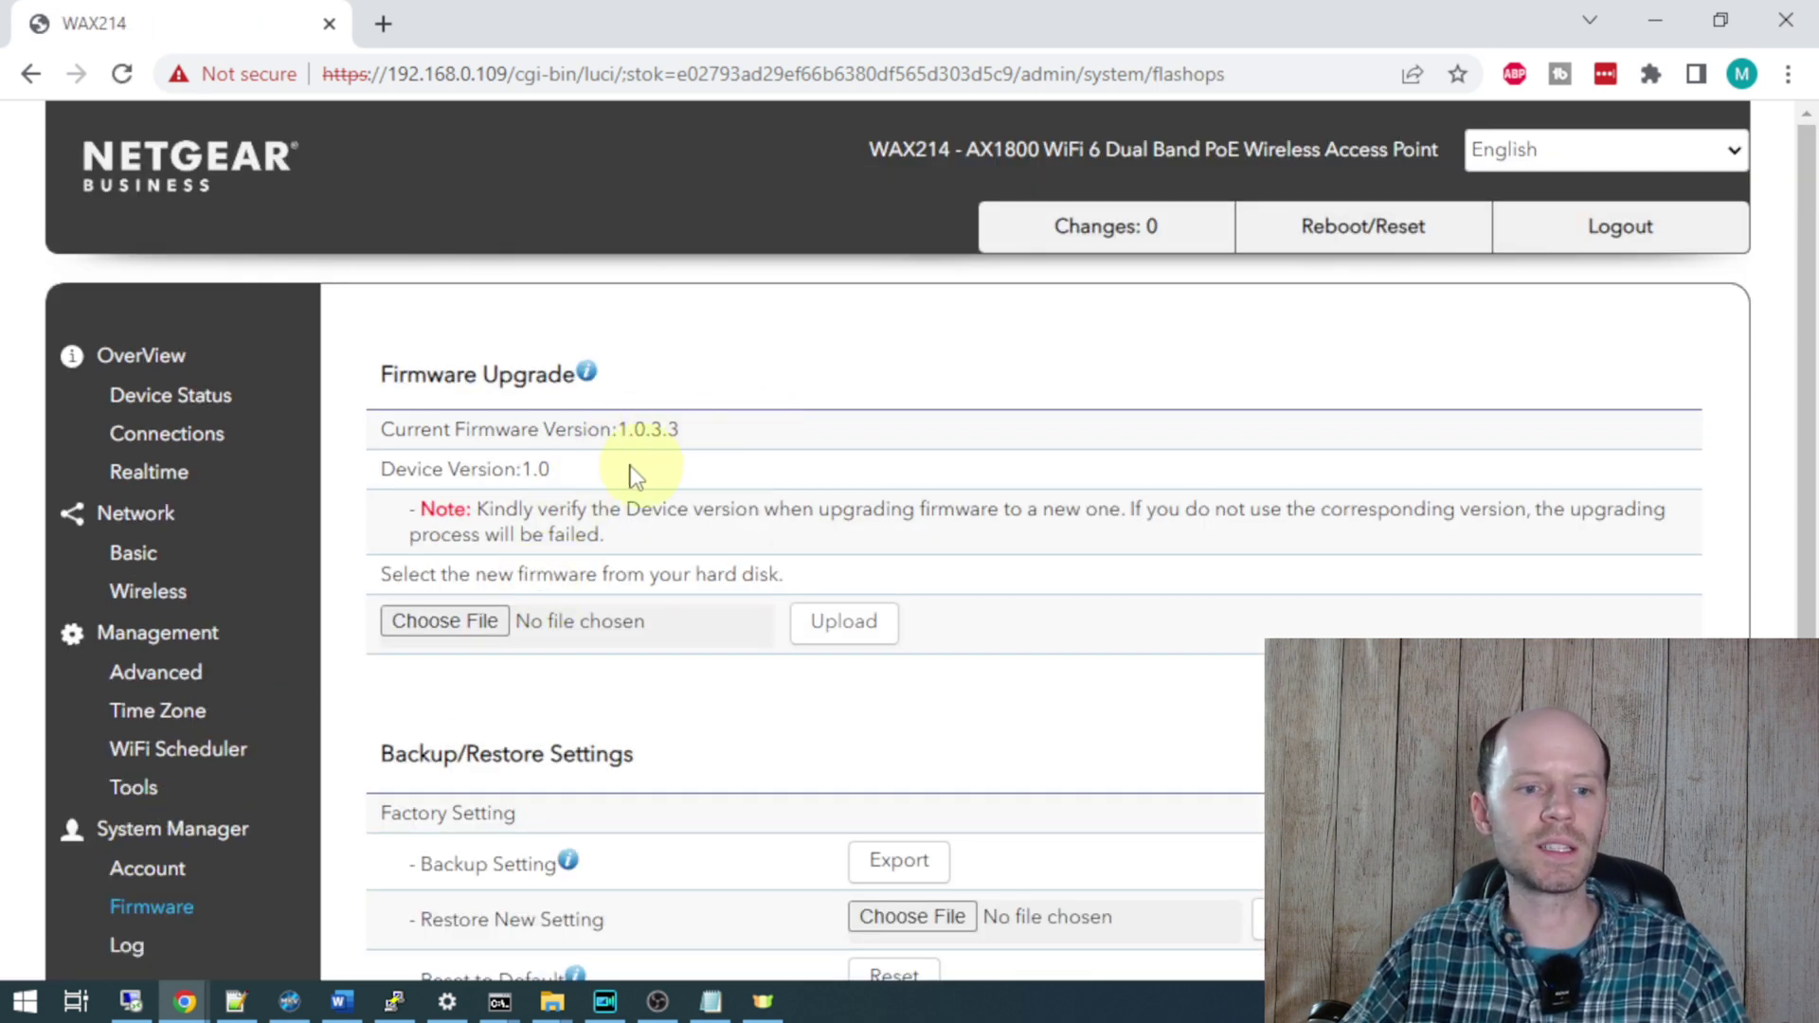
# - Read the current firmware version 1.0.3.3 and device version 1.0 on the Firmware page
pyautogui.moveTo(519, 468); pyautogui.dragTo(751, 496)
pyautogui.click(606, 493)
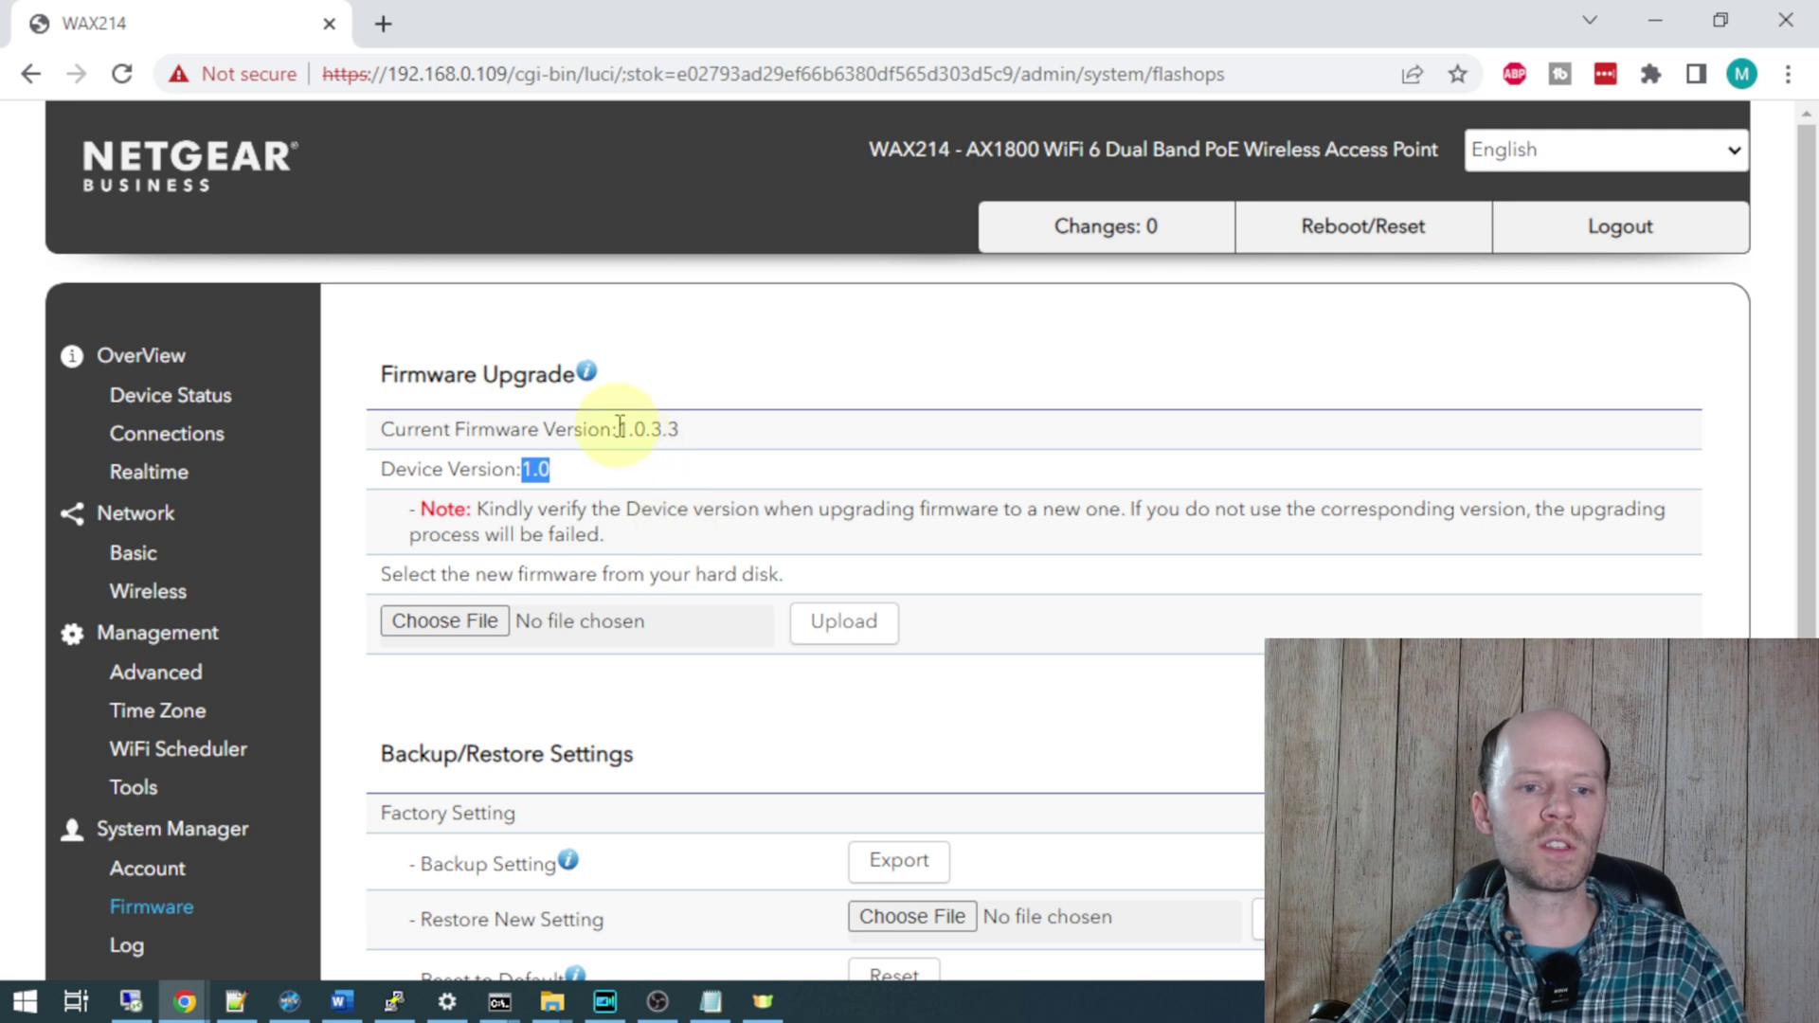
pyautogui.moveTo(617, 430); pyautogui.dragTo(641, 429)
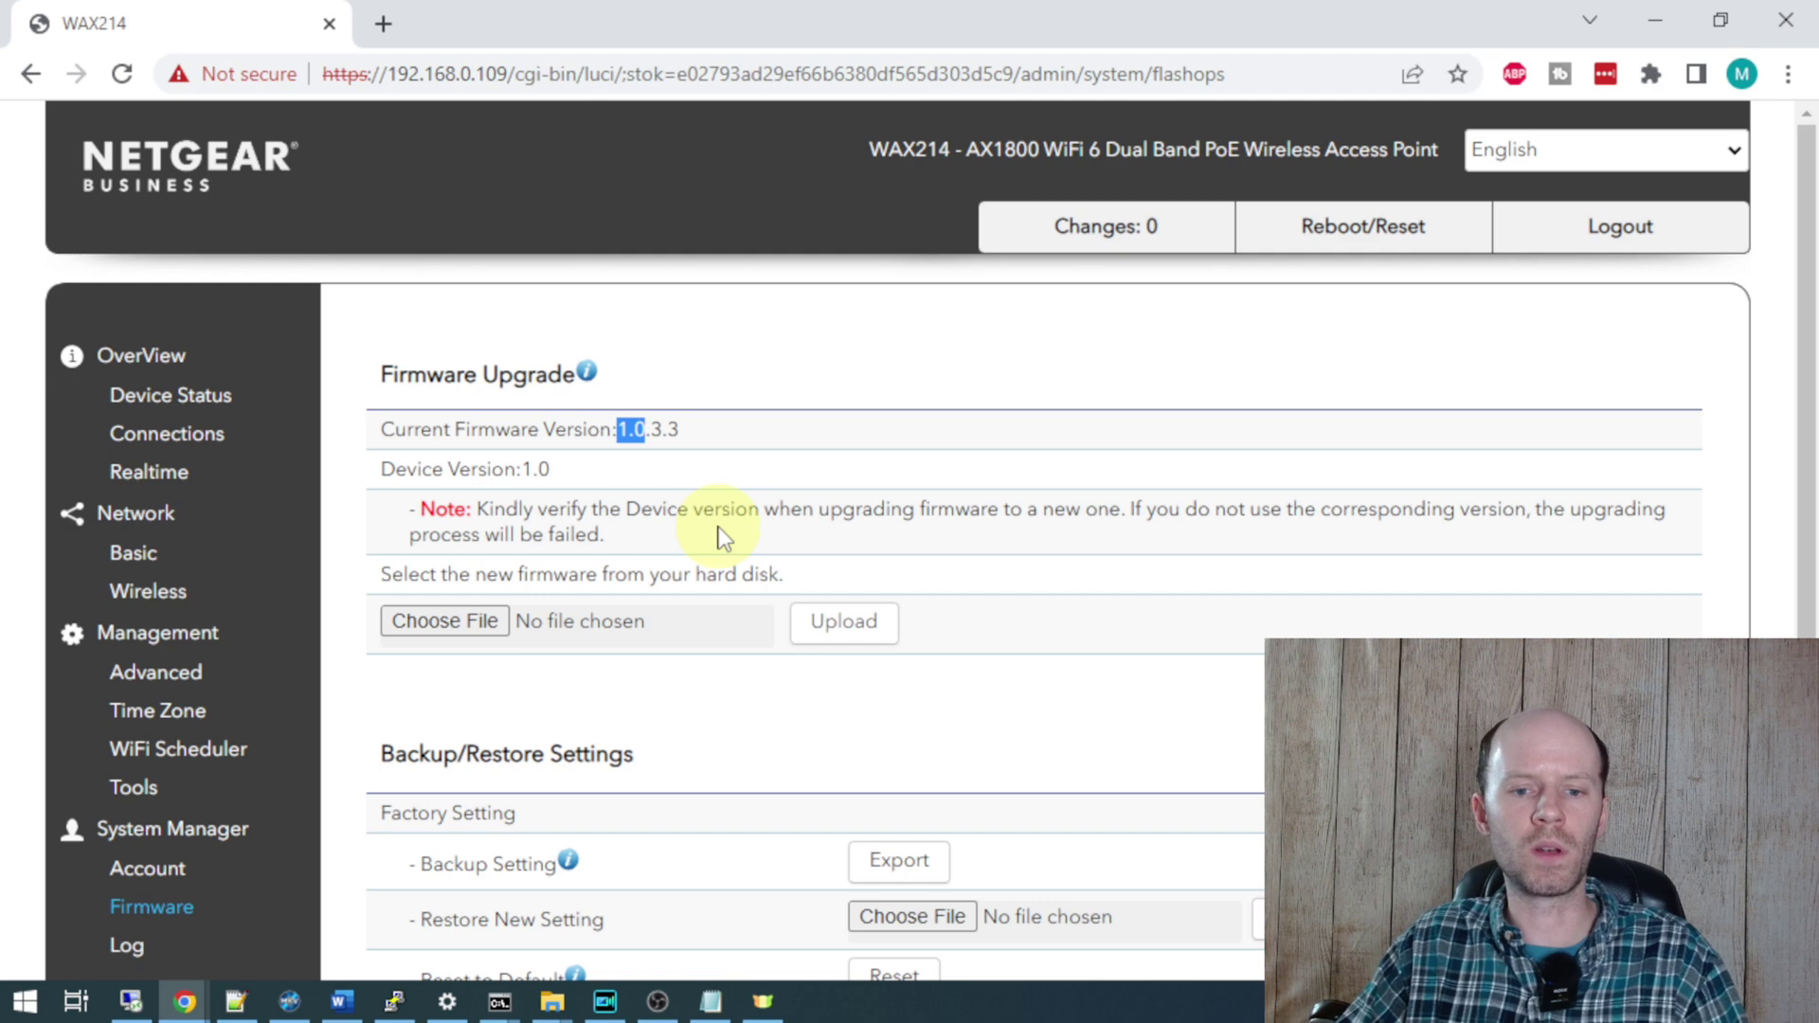
pyautogui.scroll(-1, 725, 540)
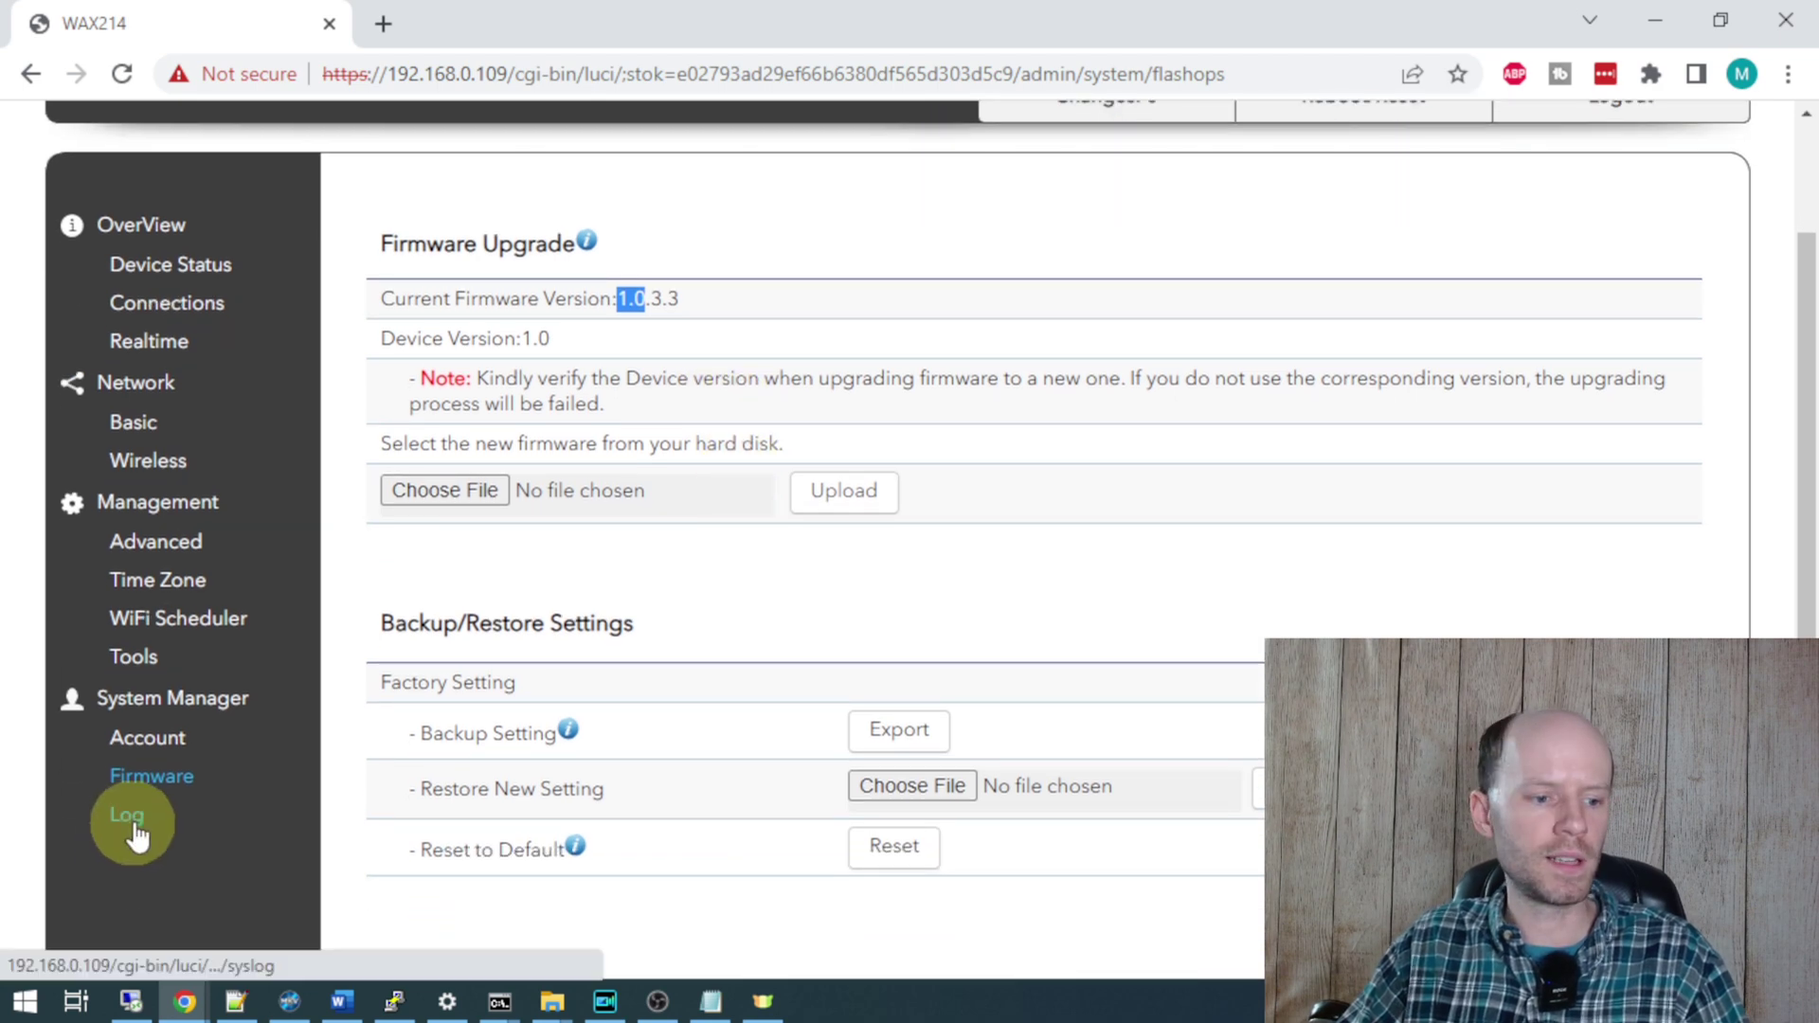
pyautogui.click(133, 822)
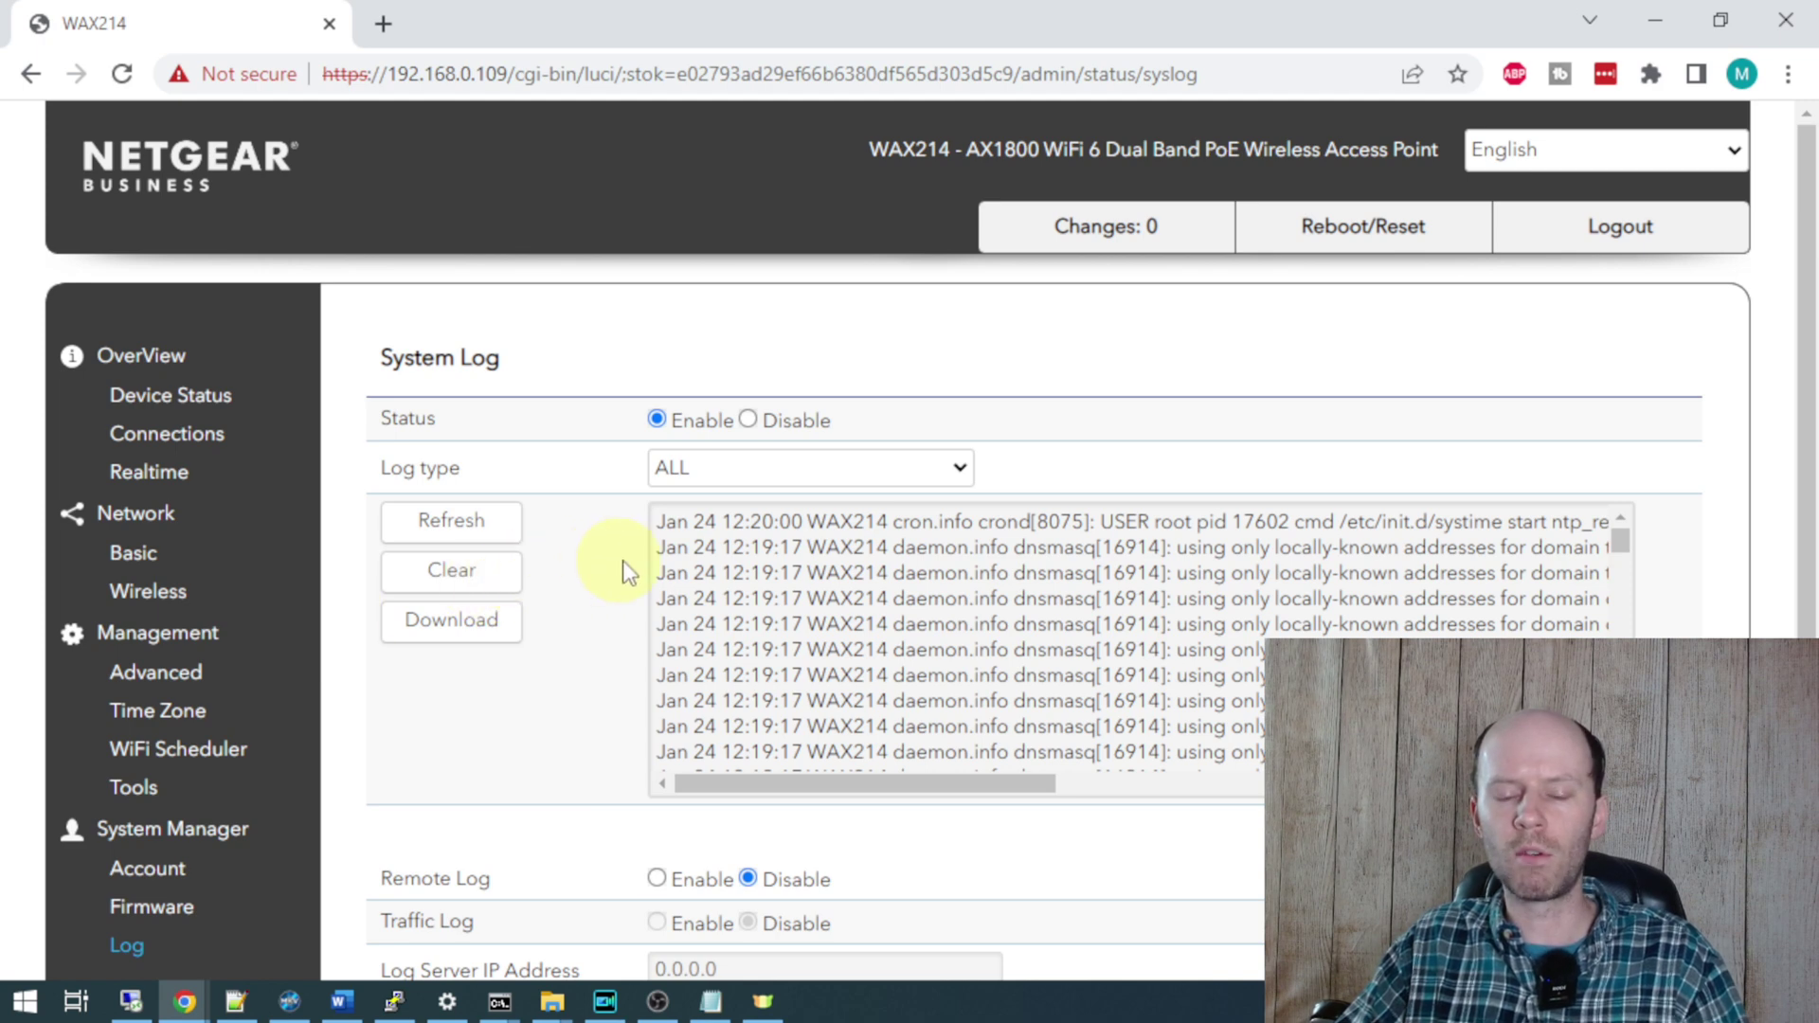
# - Scroll through the recent entries in the System Log text box
pyautogui.scroll(-2, 668, 560)
pyautogui.scroll(-1, 574, 560)
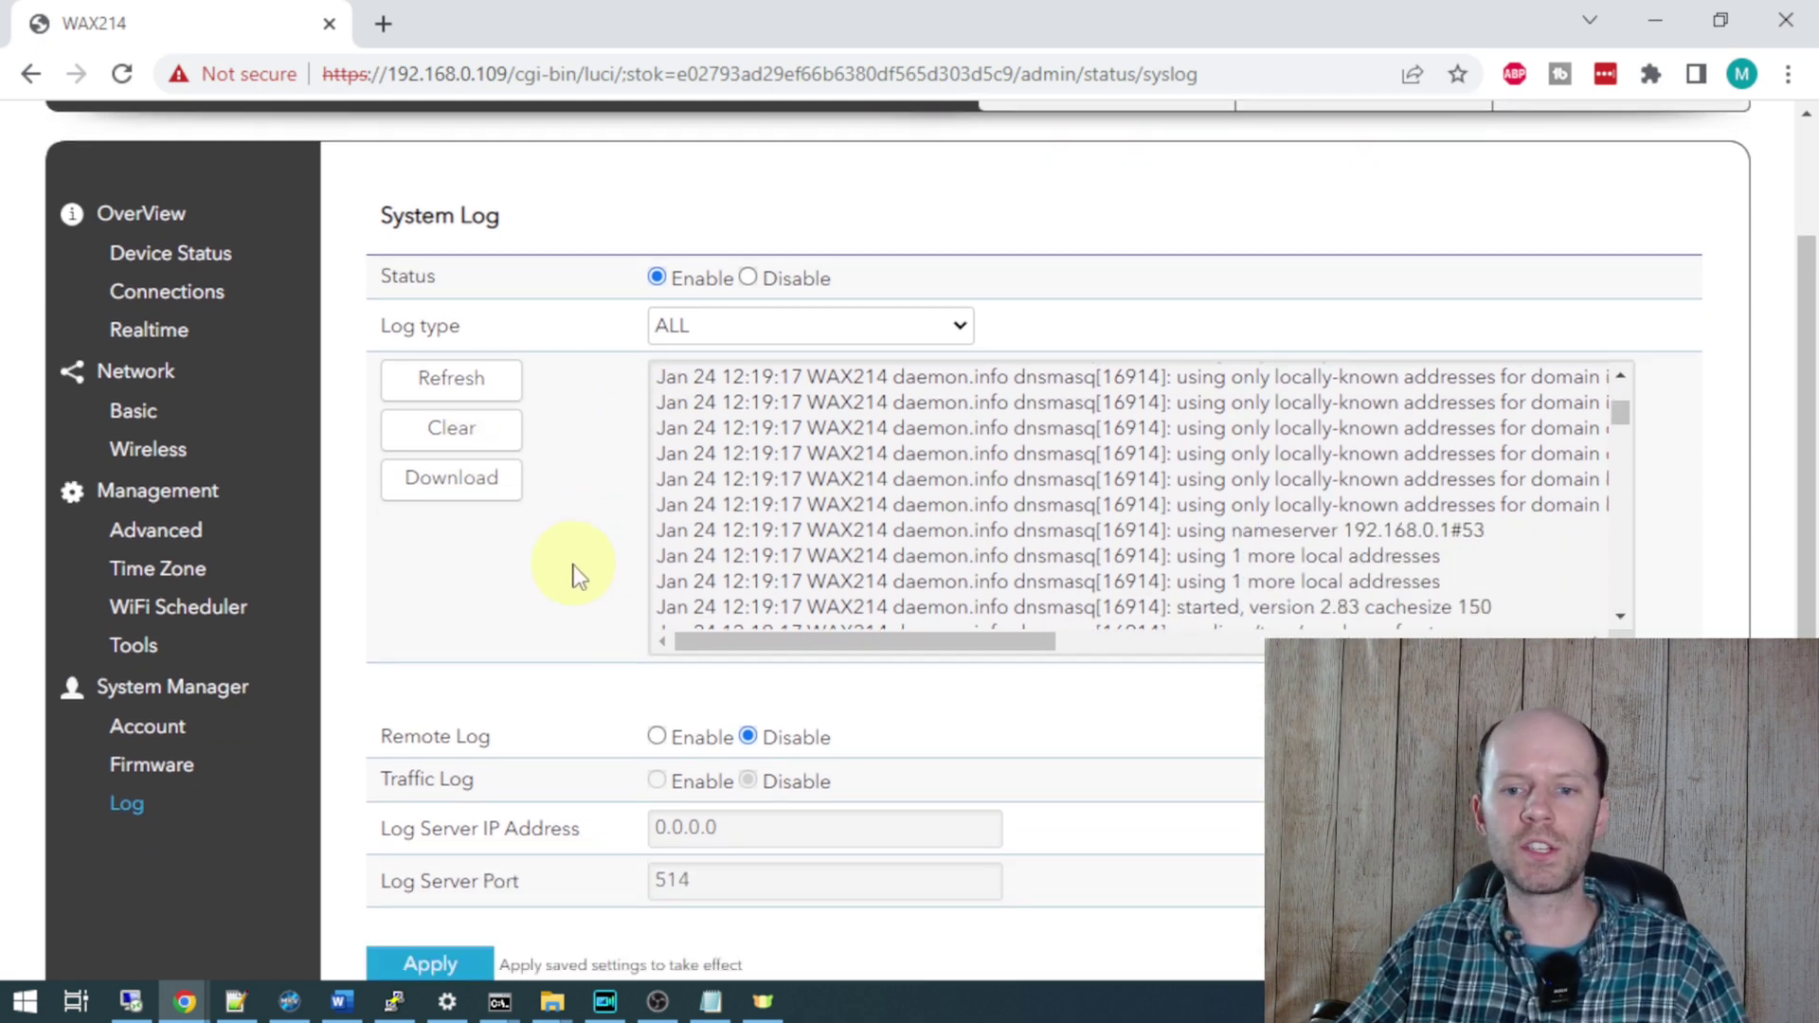
pyautogui.moveTo(822, 648); pyautogui.dragTo(609, 649)
pyautogui.scroll(-1, 579, 616)
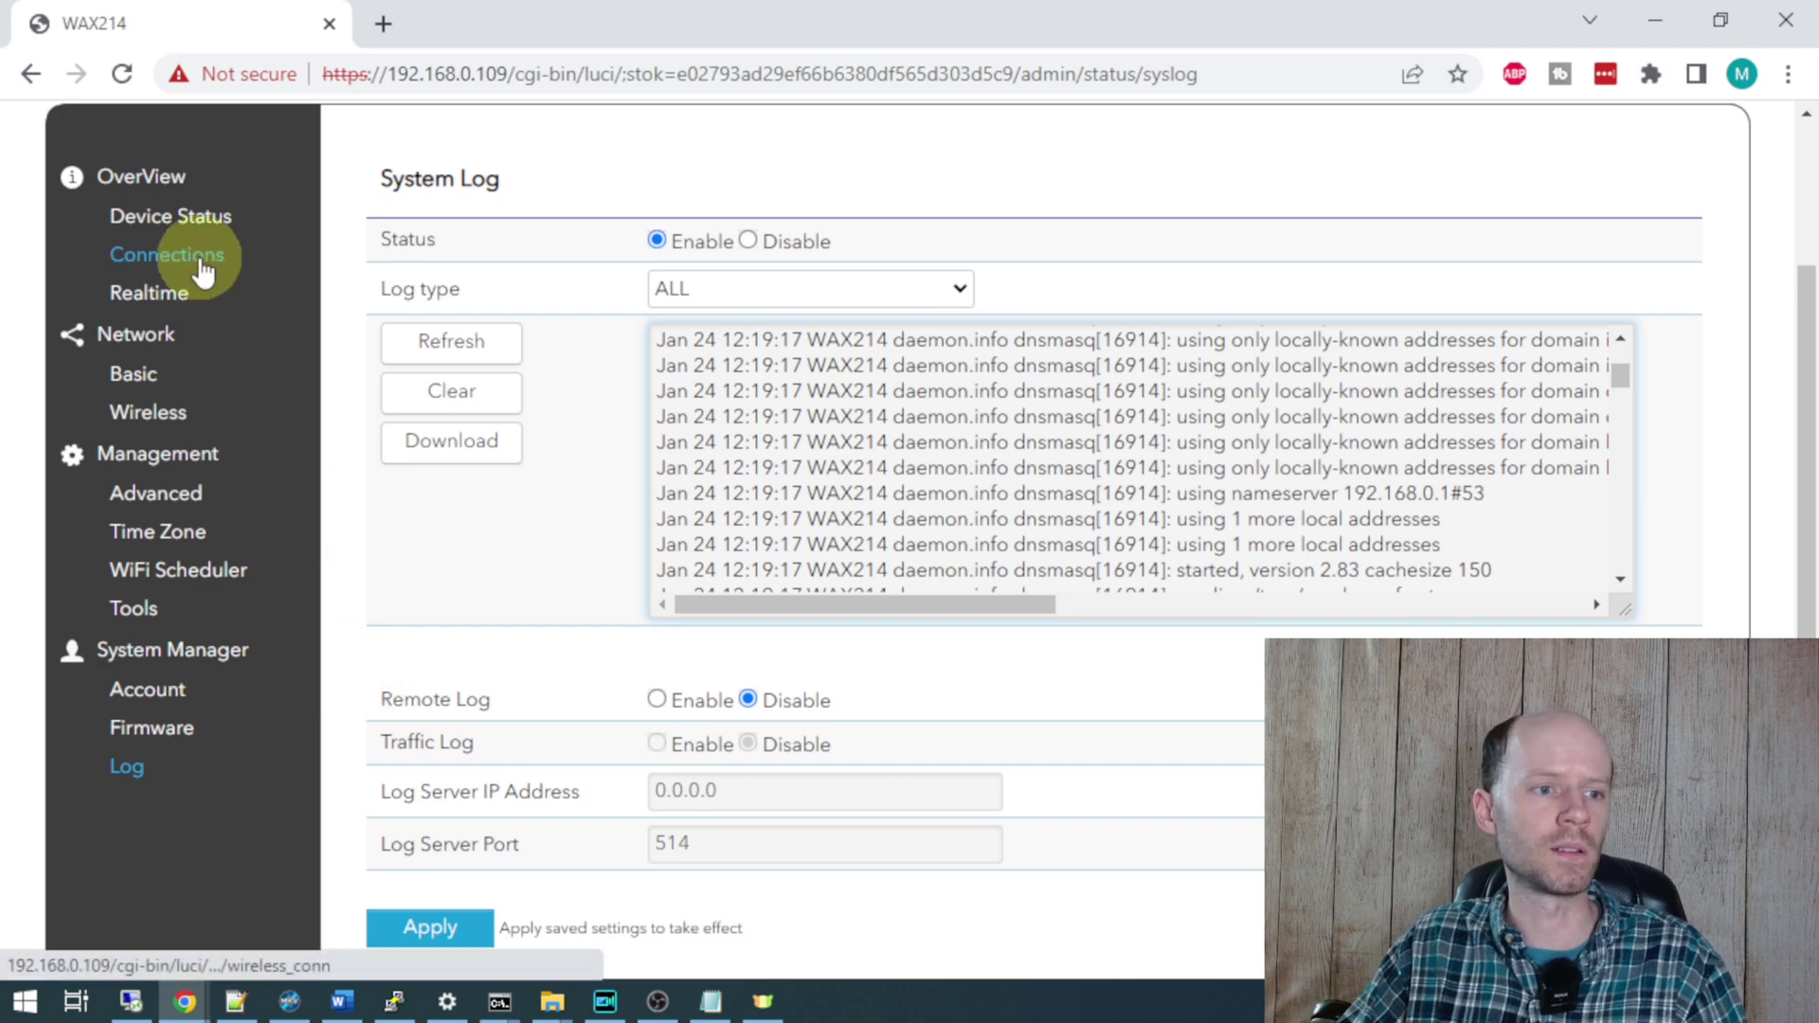
pyautogui.click(166, 291)
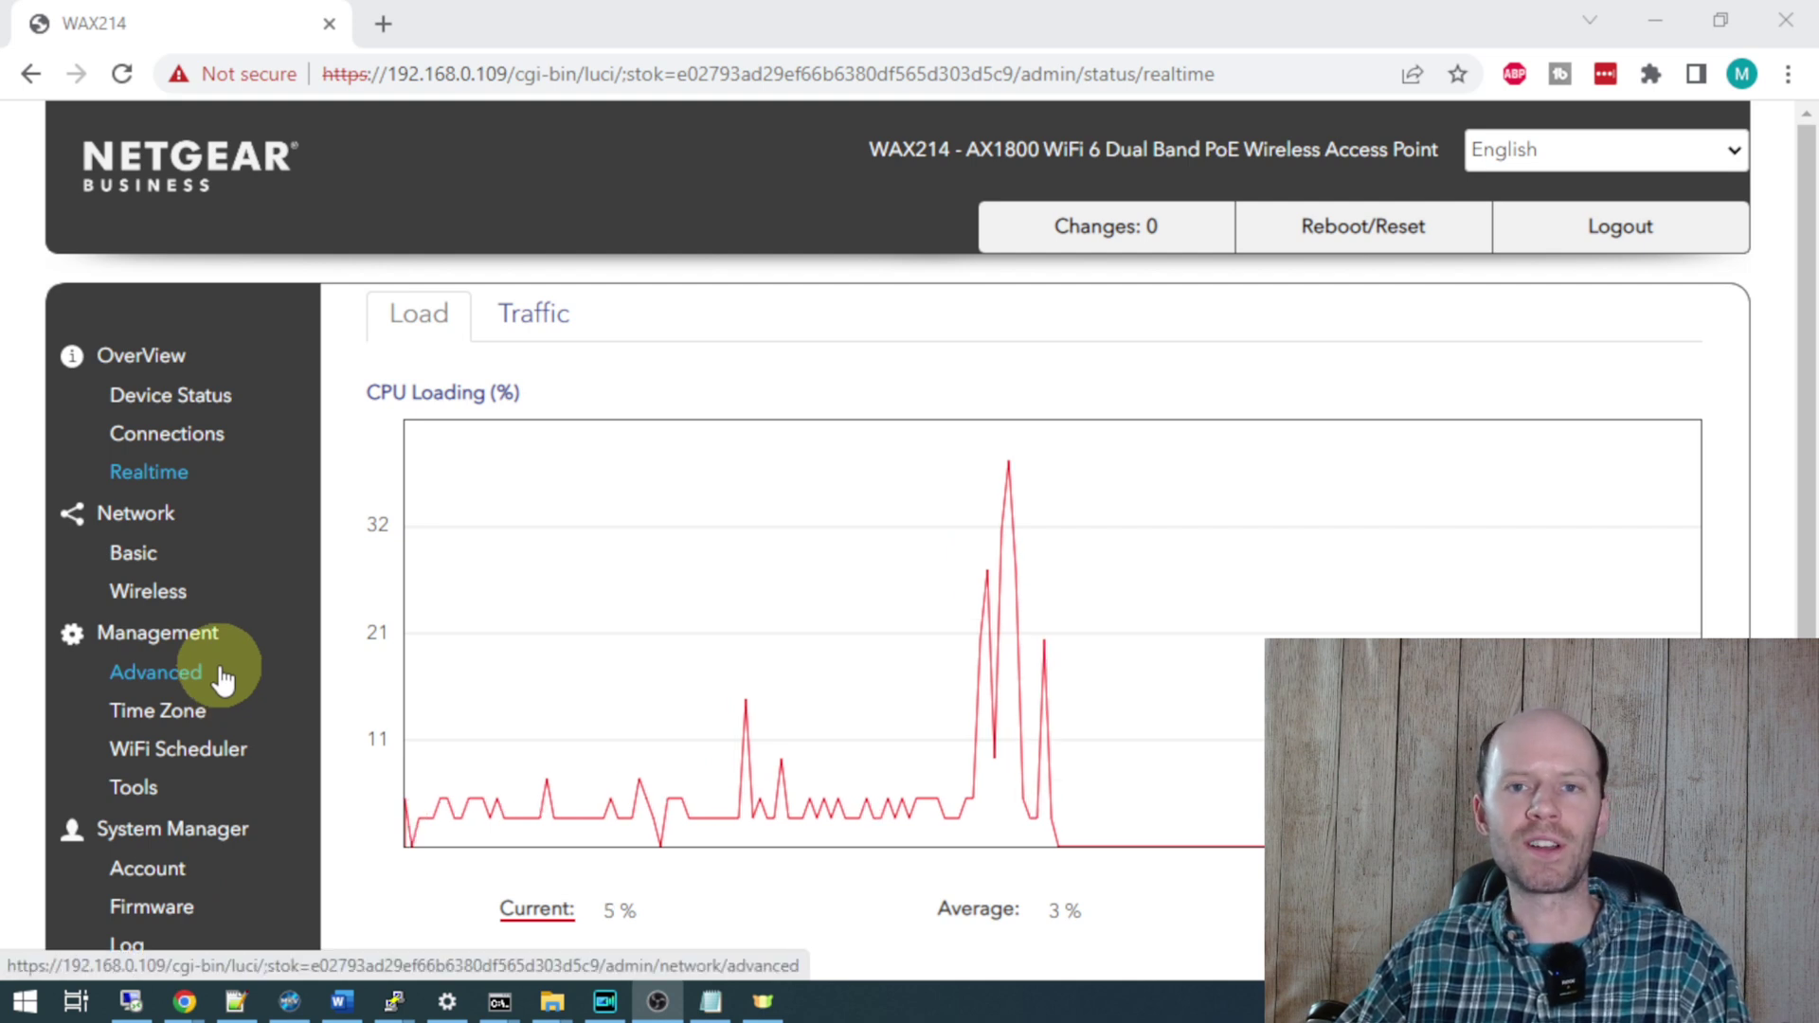
# - Reopen the wireless radio settings, confirm both Transmit Power fields are locked at Auto, and bring PuTTY forward
pyautogui.click(173, 596)
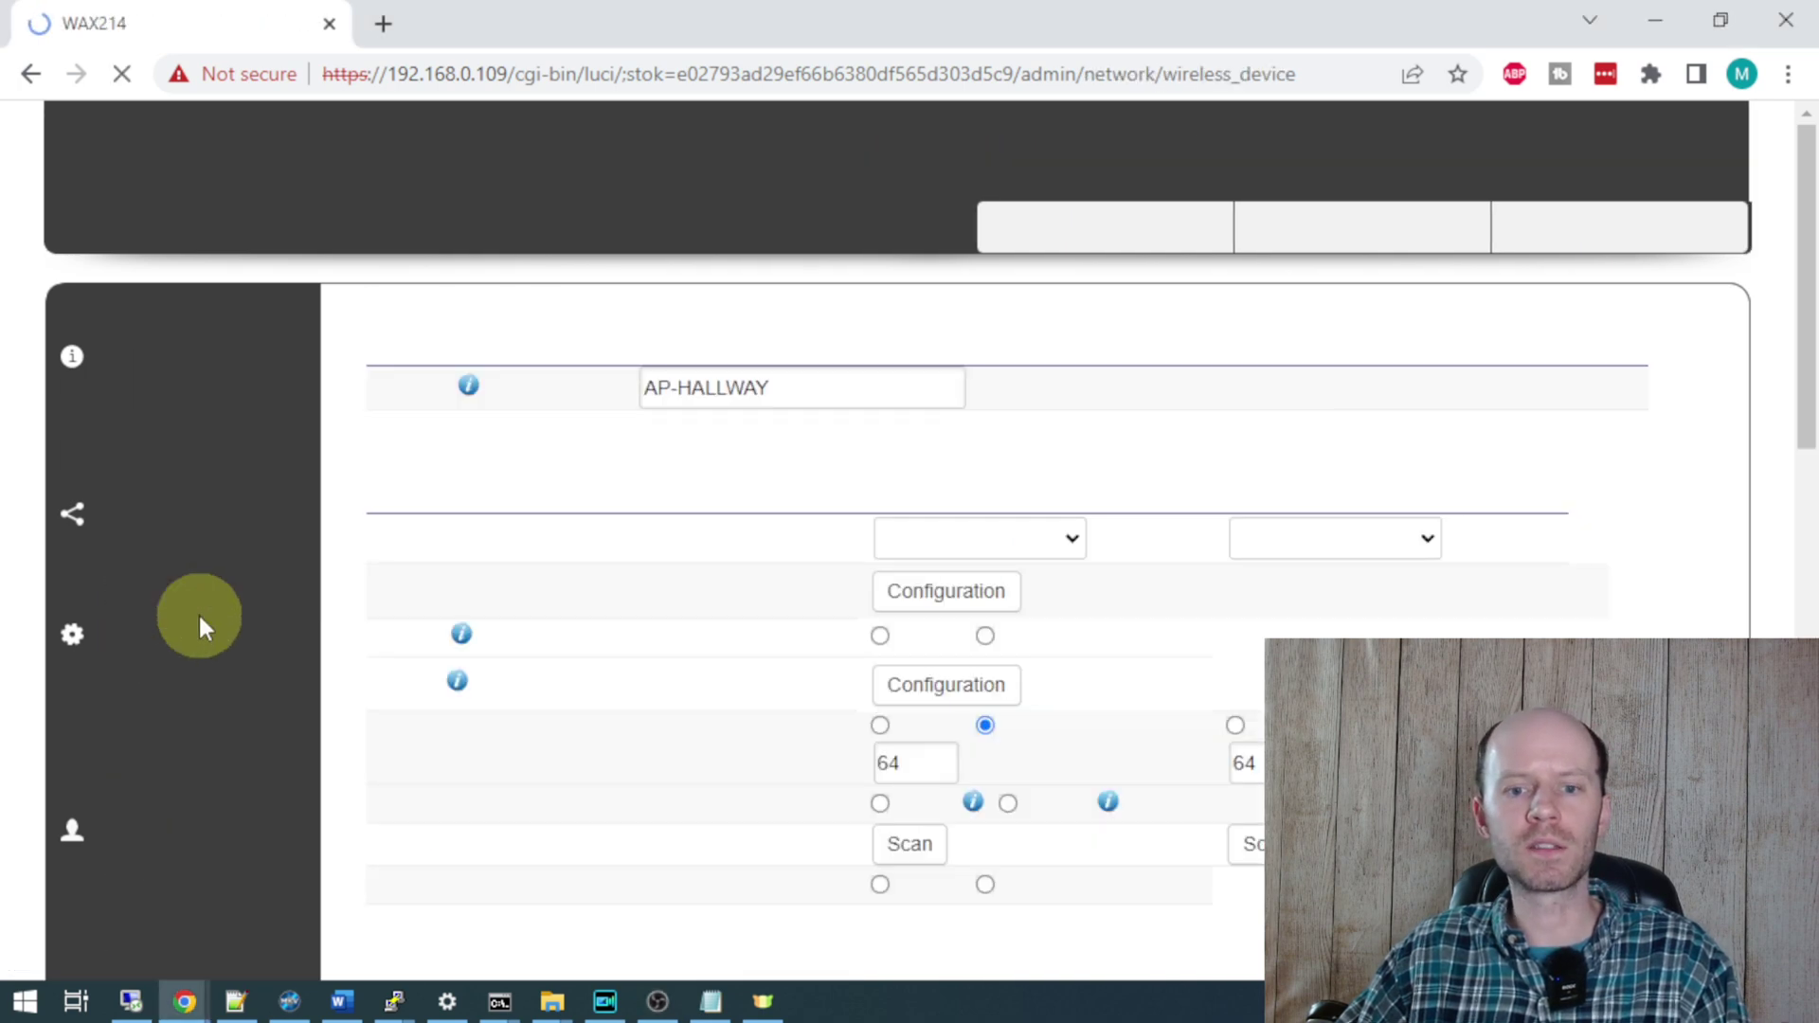
pyautogui.scroll(-3, 1014, 407)
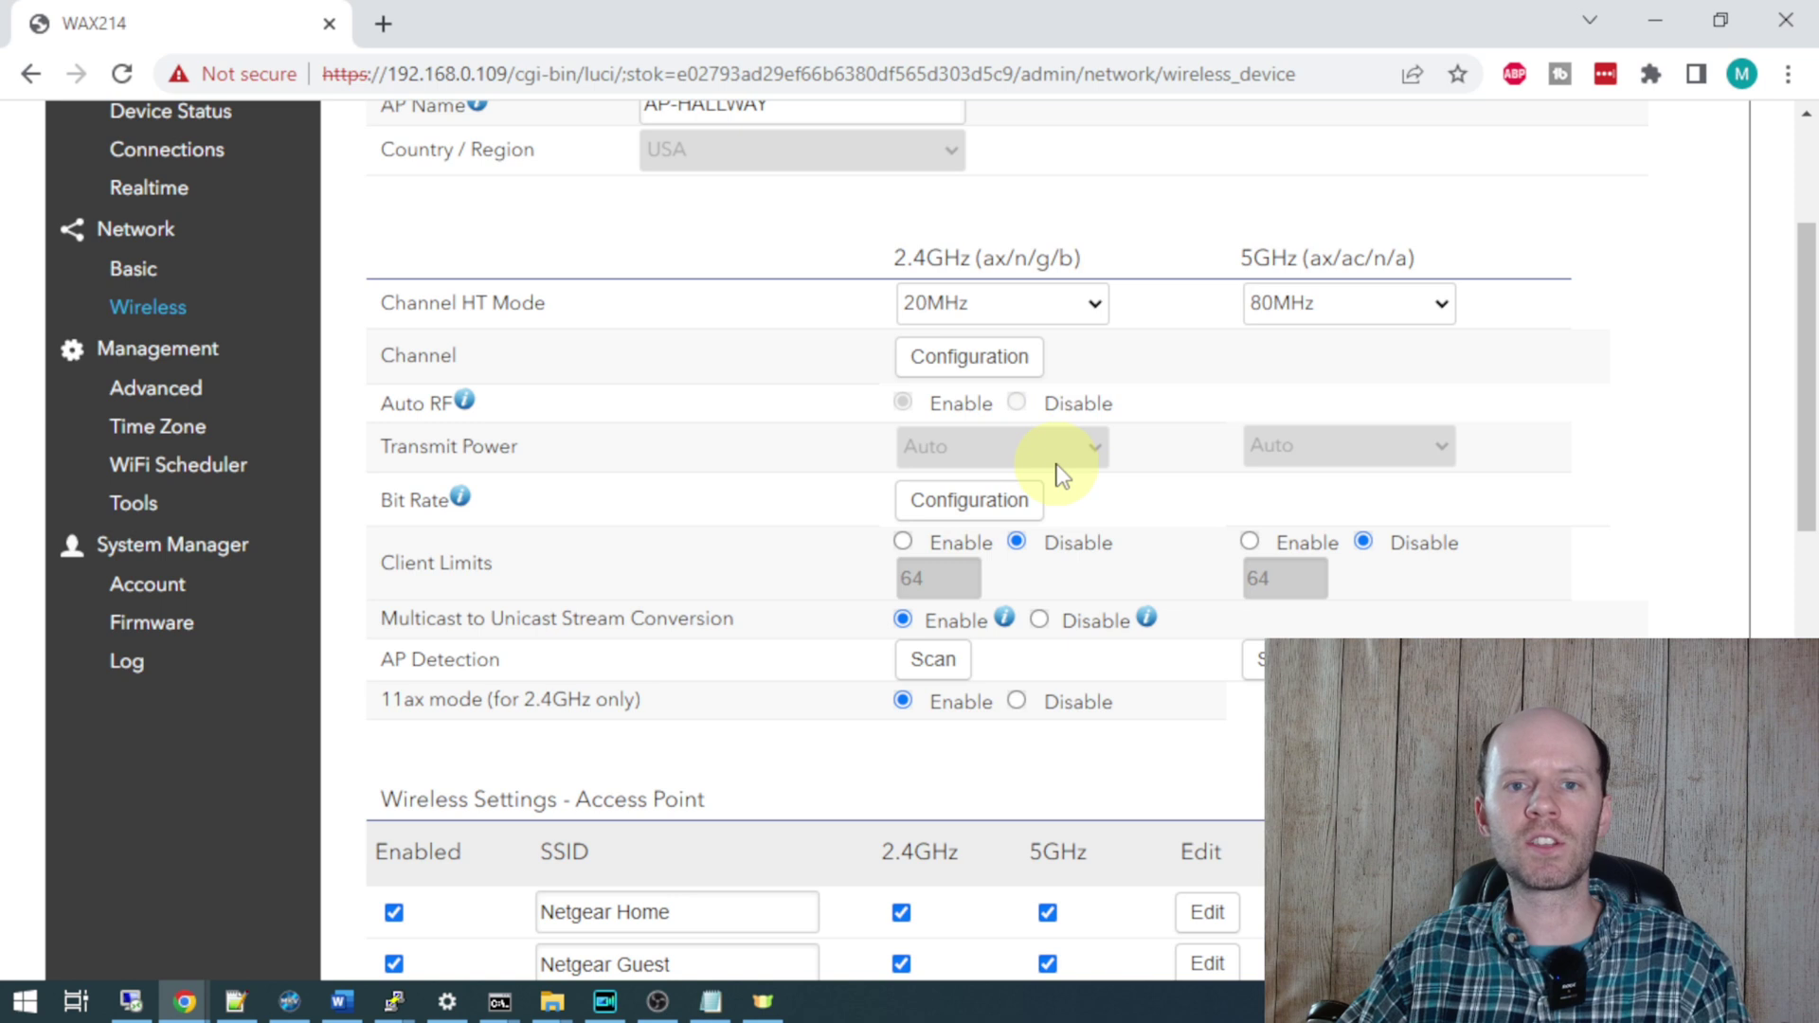
pyautogui.scroll(2, 739, 275)
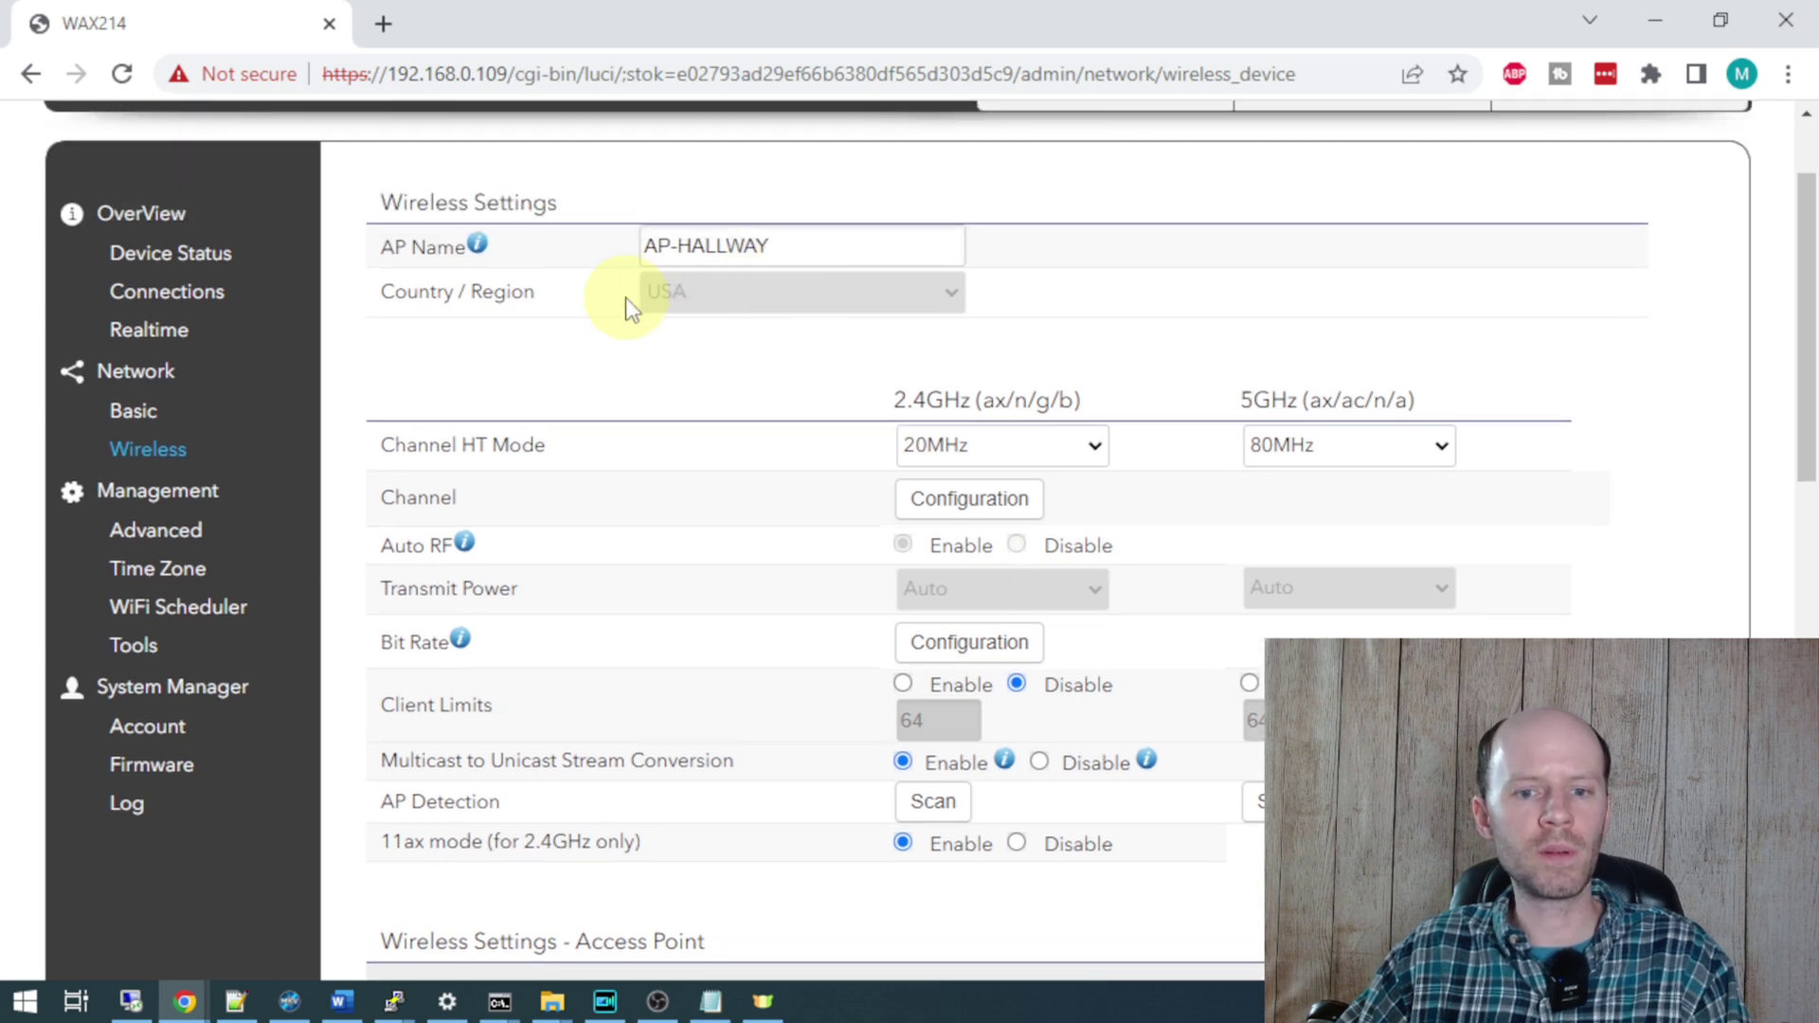
pyautogui.scroll(-2, 833, 470)
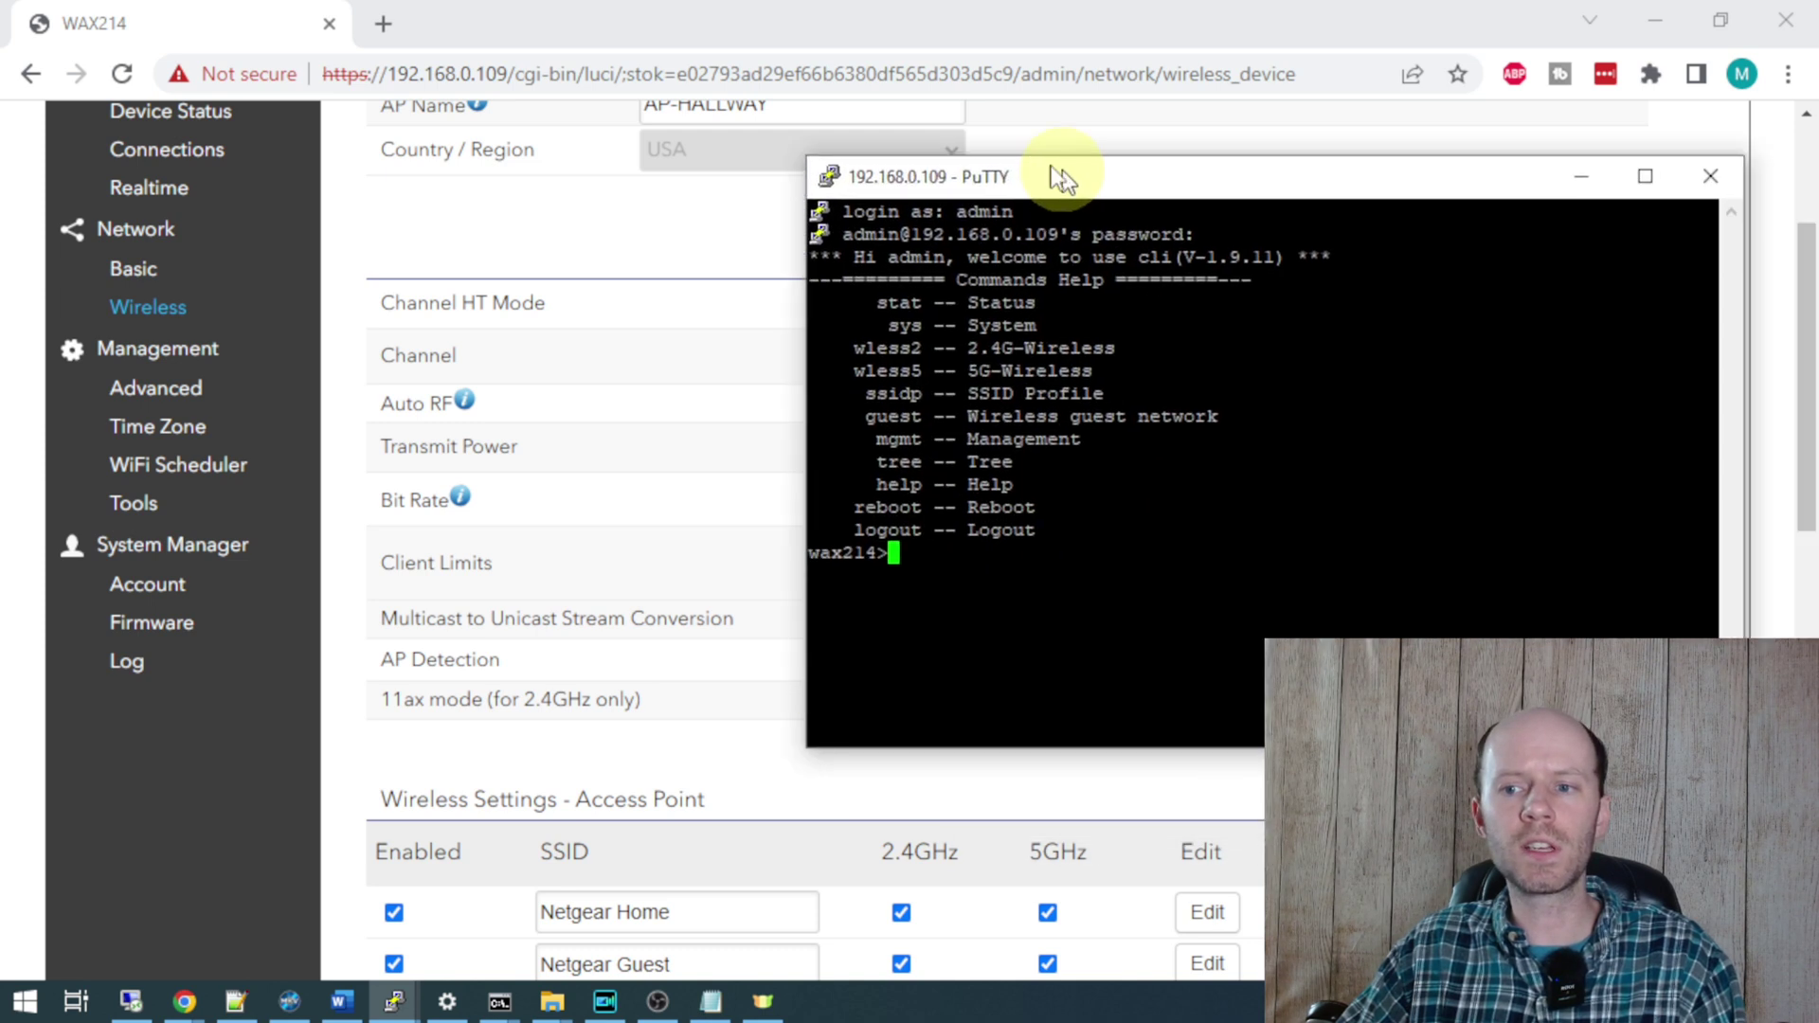
pyautogui.moveTo(1060, 175); pyautogui.dragTo(866, 133)
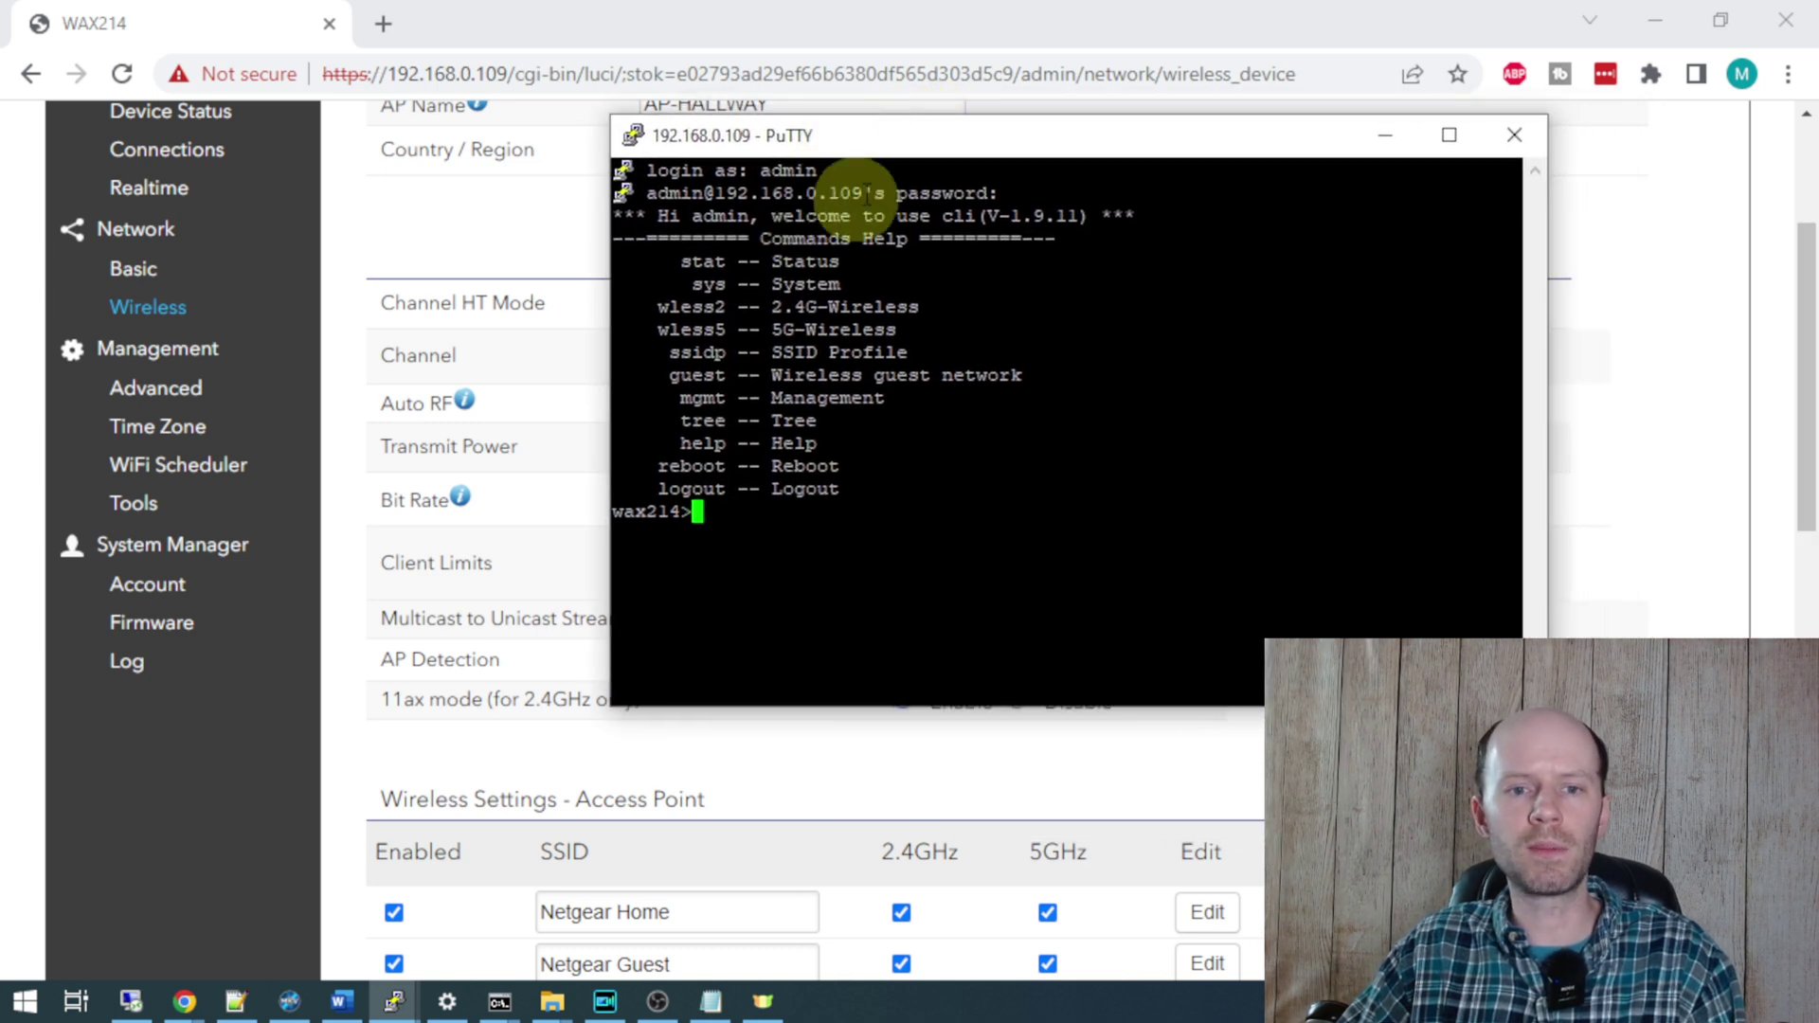
# - Query the current 2.4G green mode setting with 'wless2 advset green'
pyautogui.moveTo(974, 142); pyautogui.dragTo(993, 179)
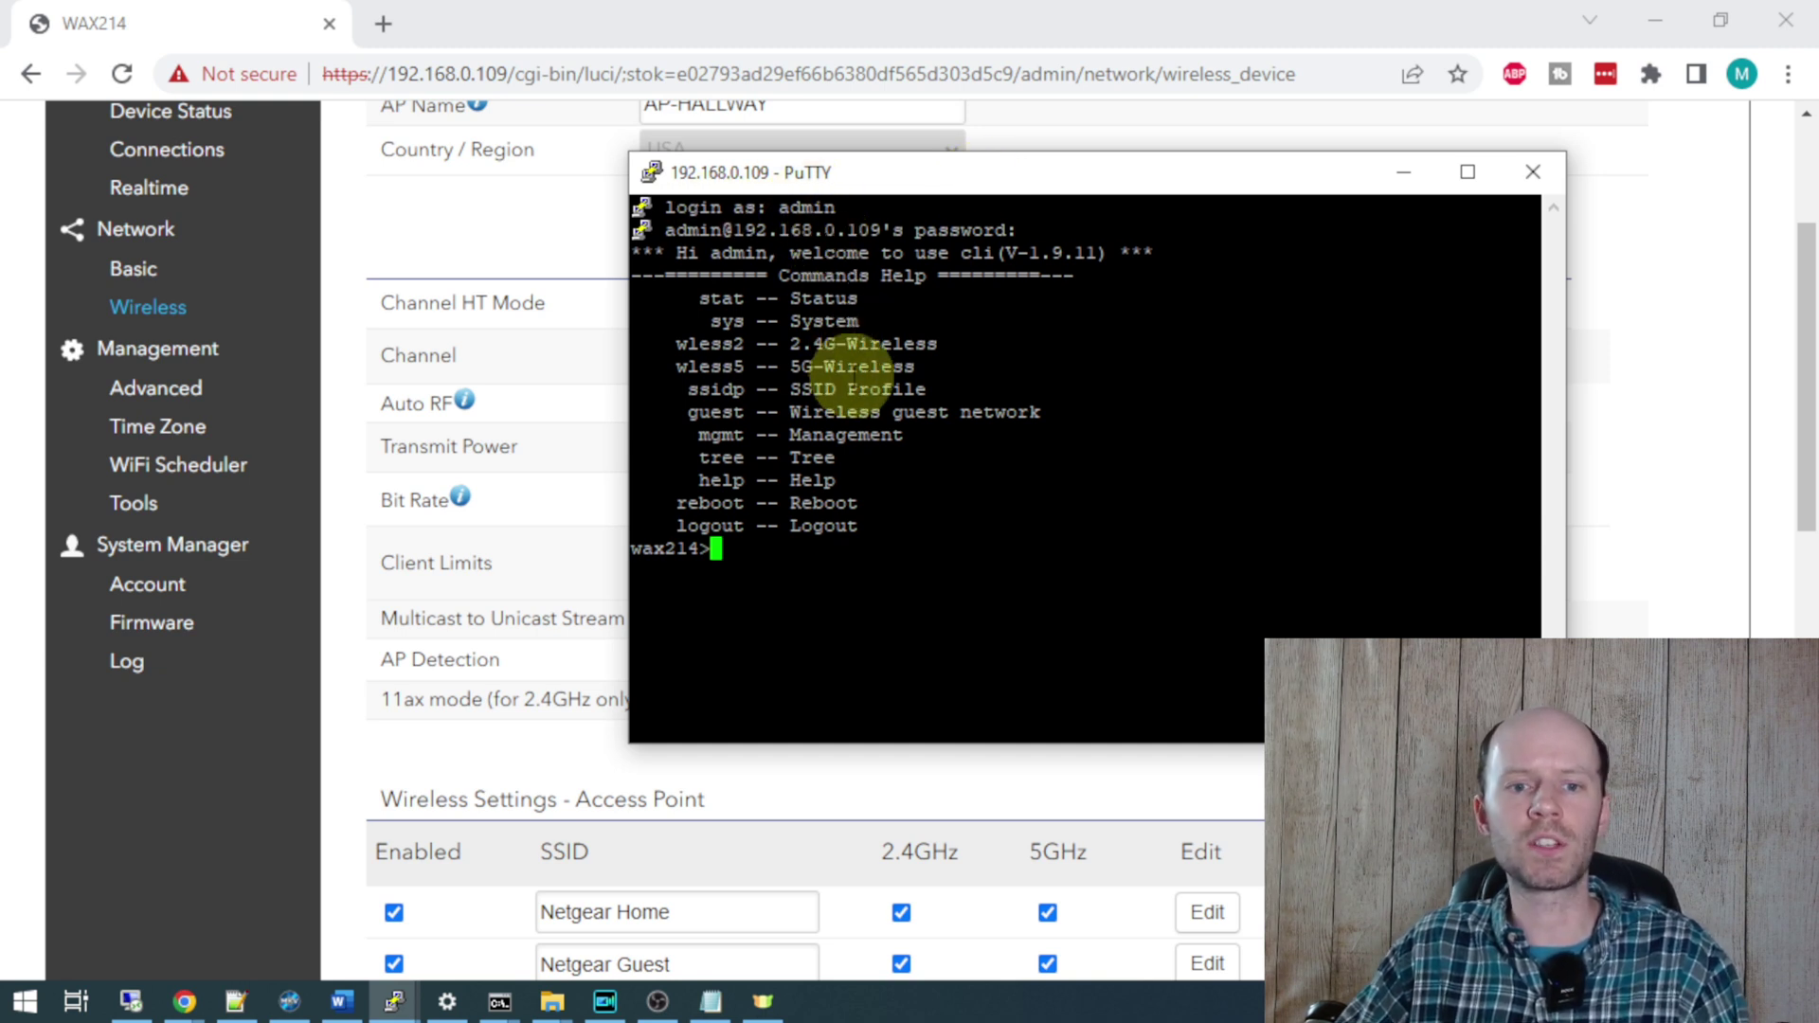
pyautogui.press('Return')
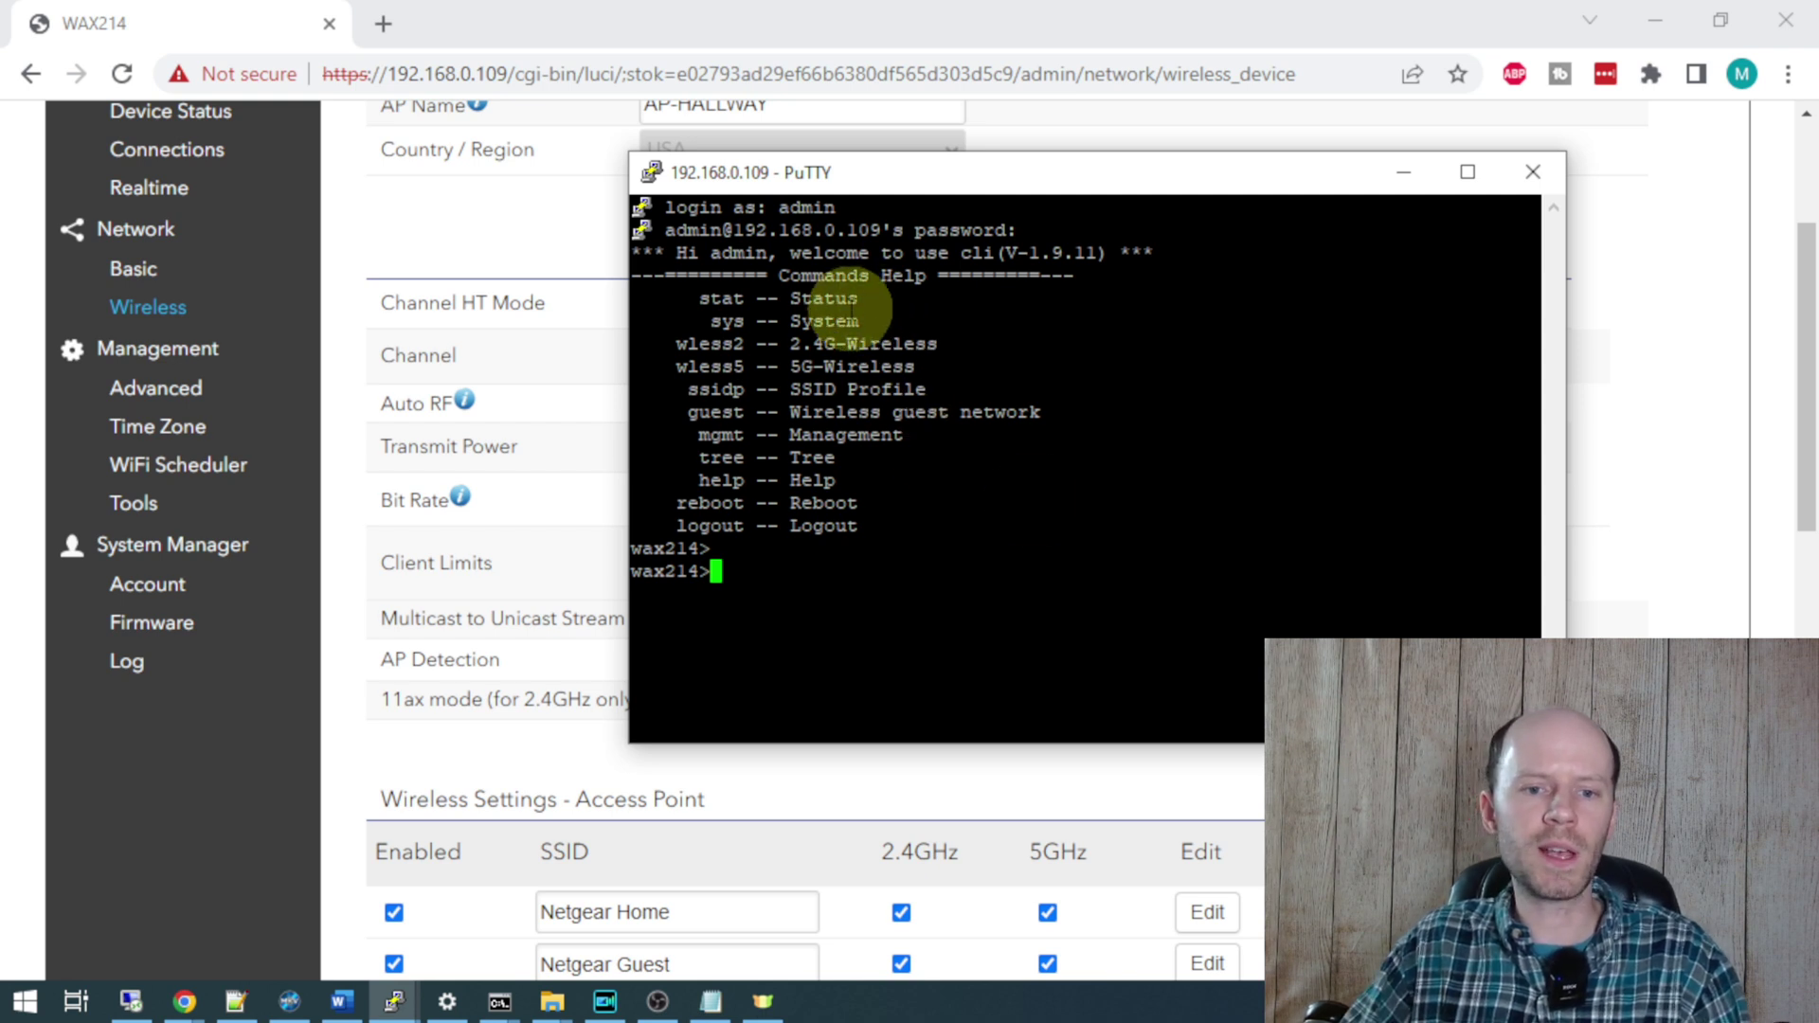
pyautogui.write('w')
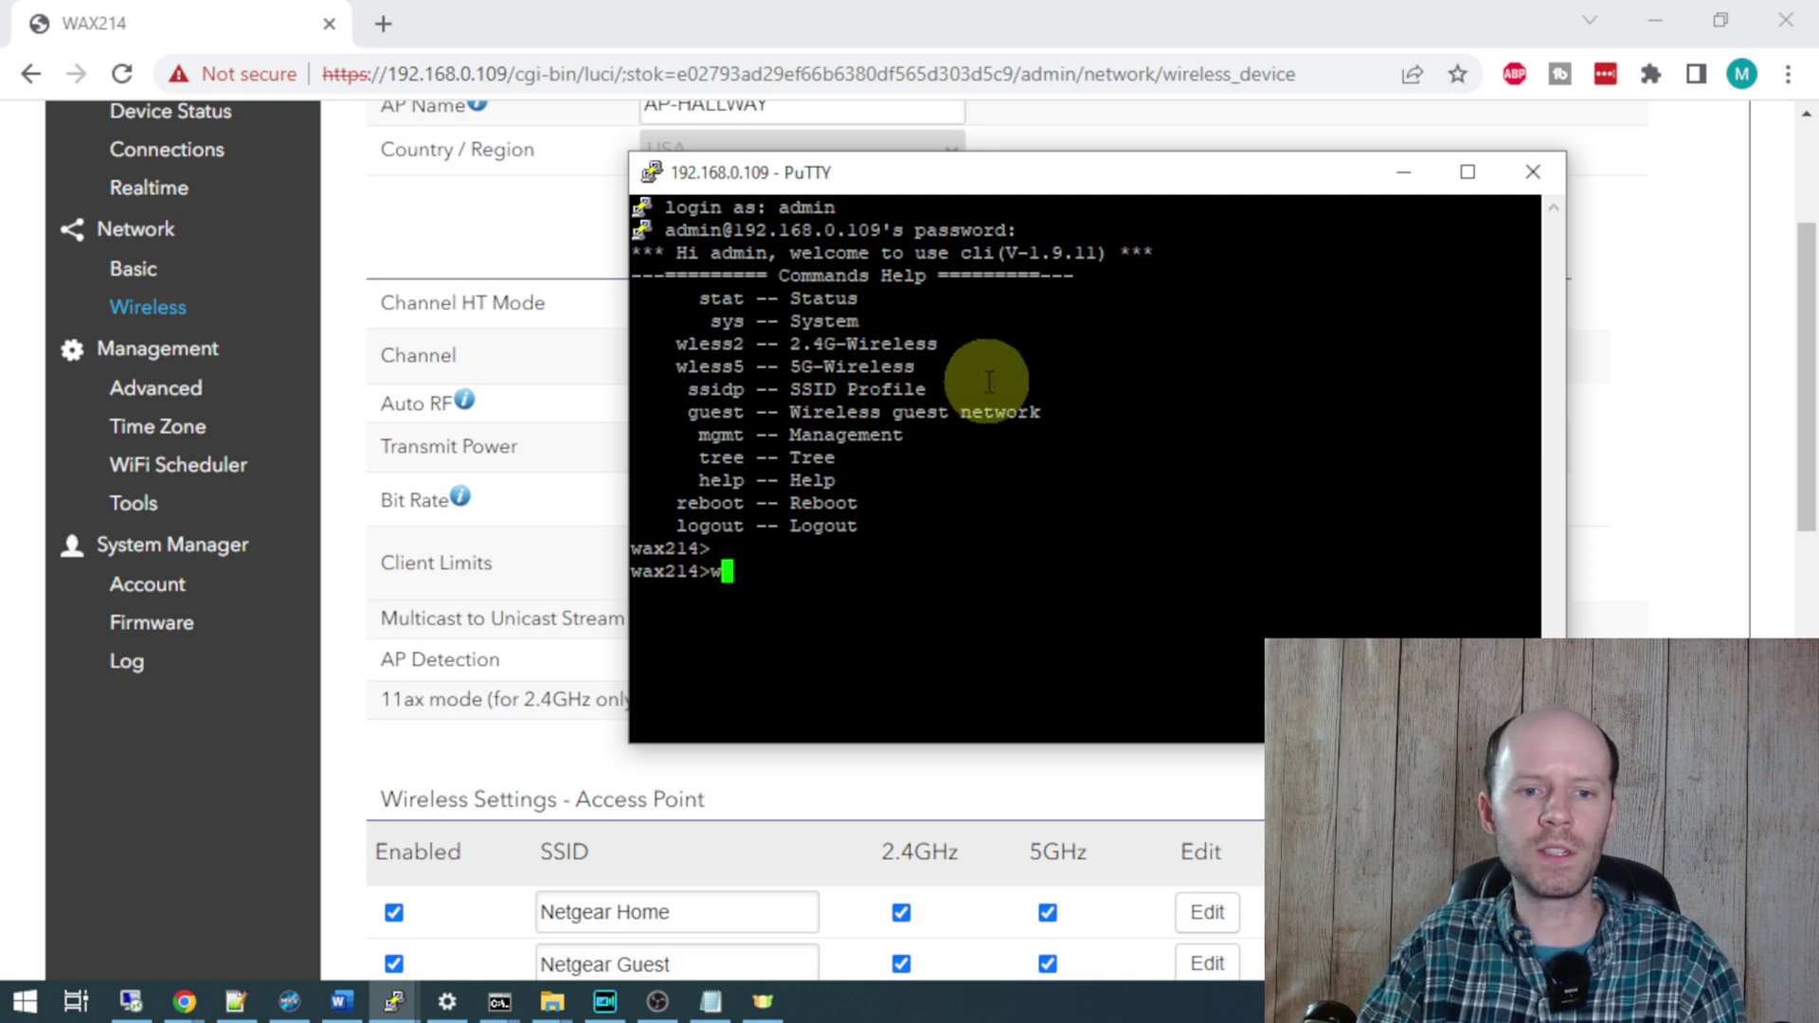
pyautogui.write('less2 ')
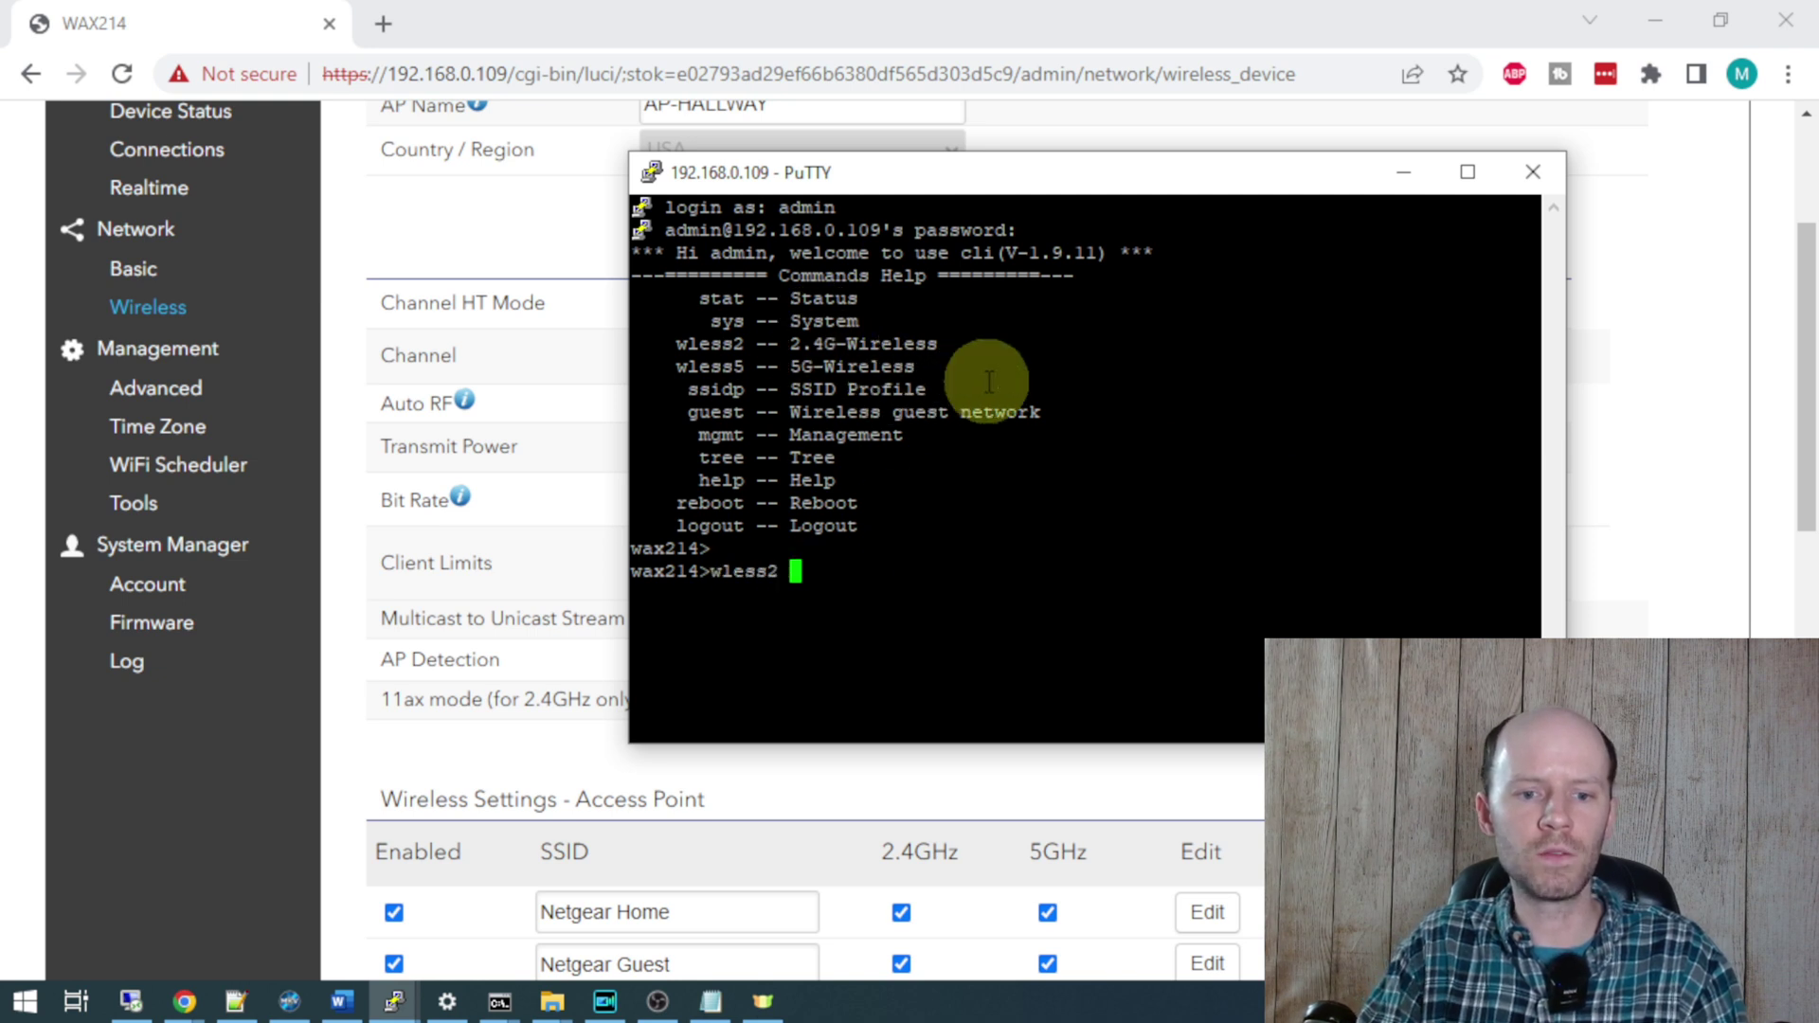
pyautogui.write('advset')
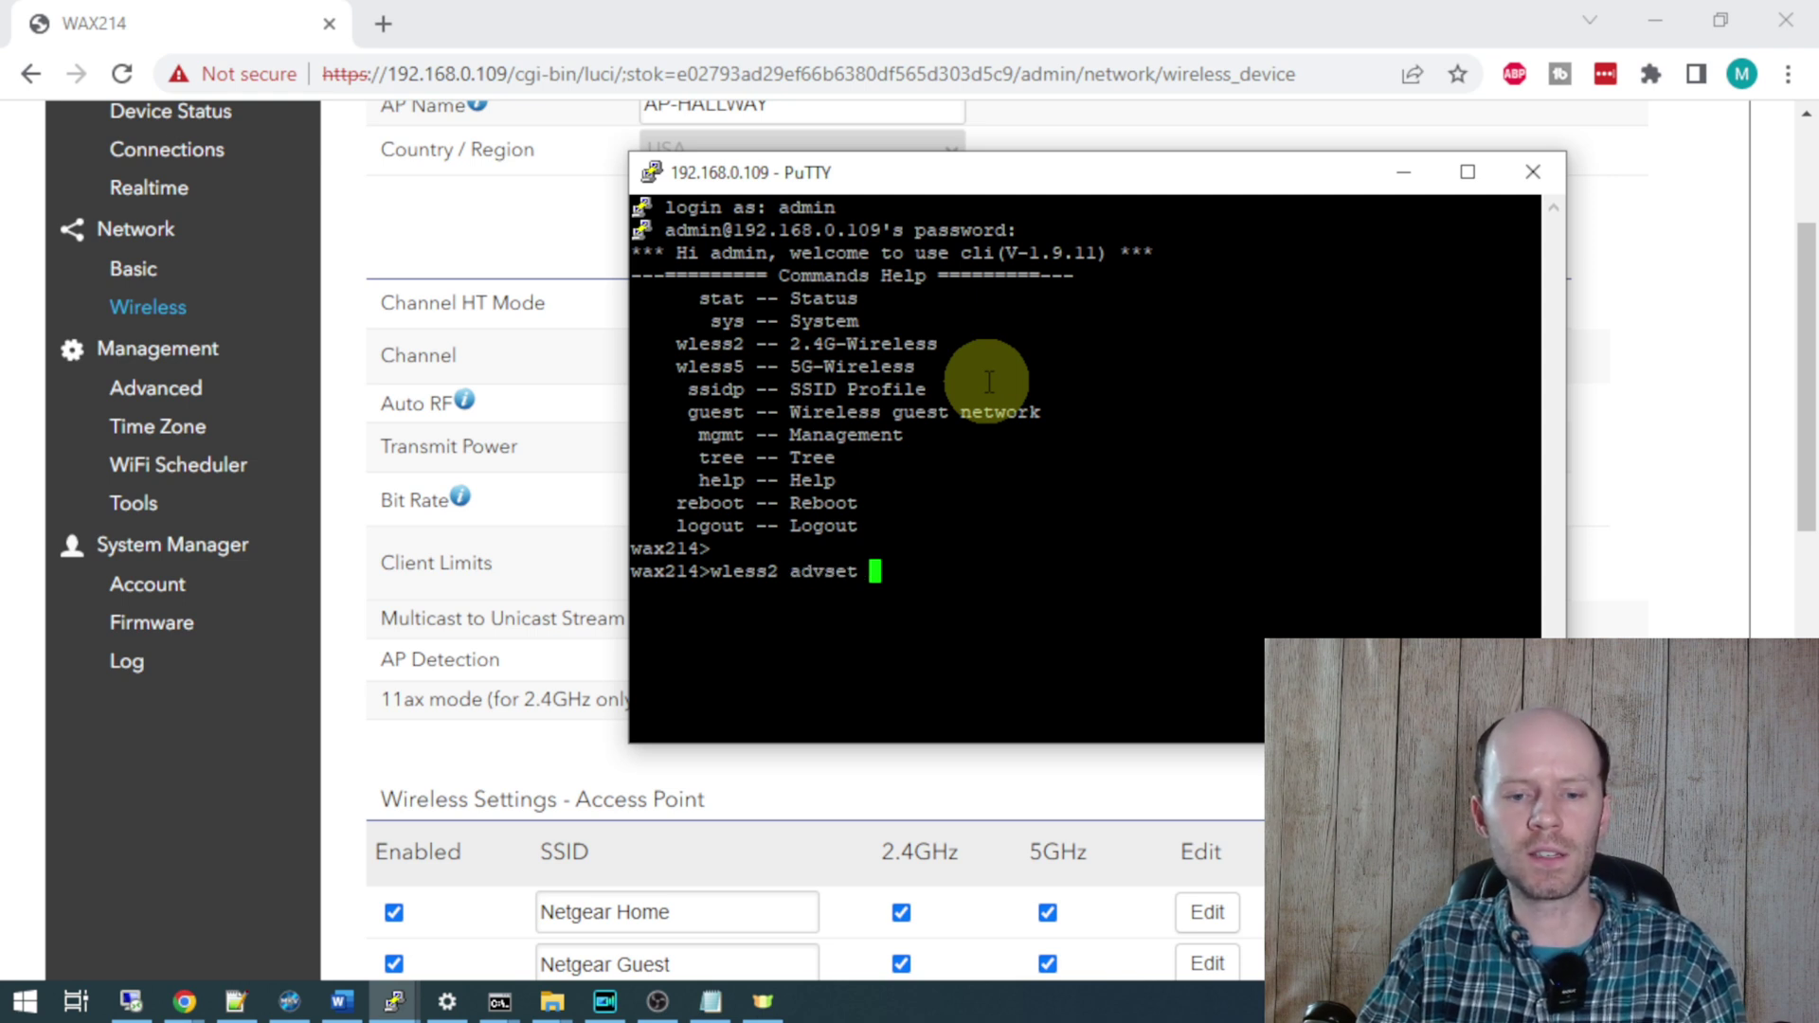
pyautogui.write(' green')
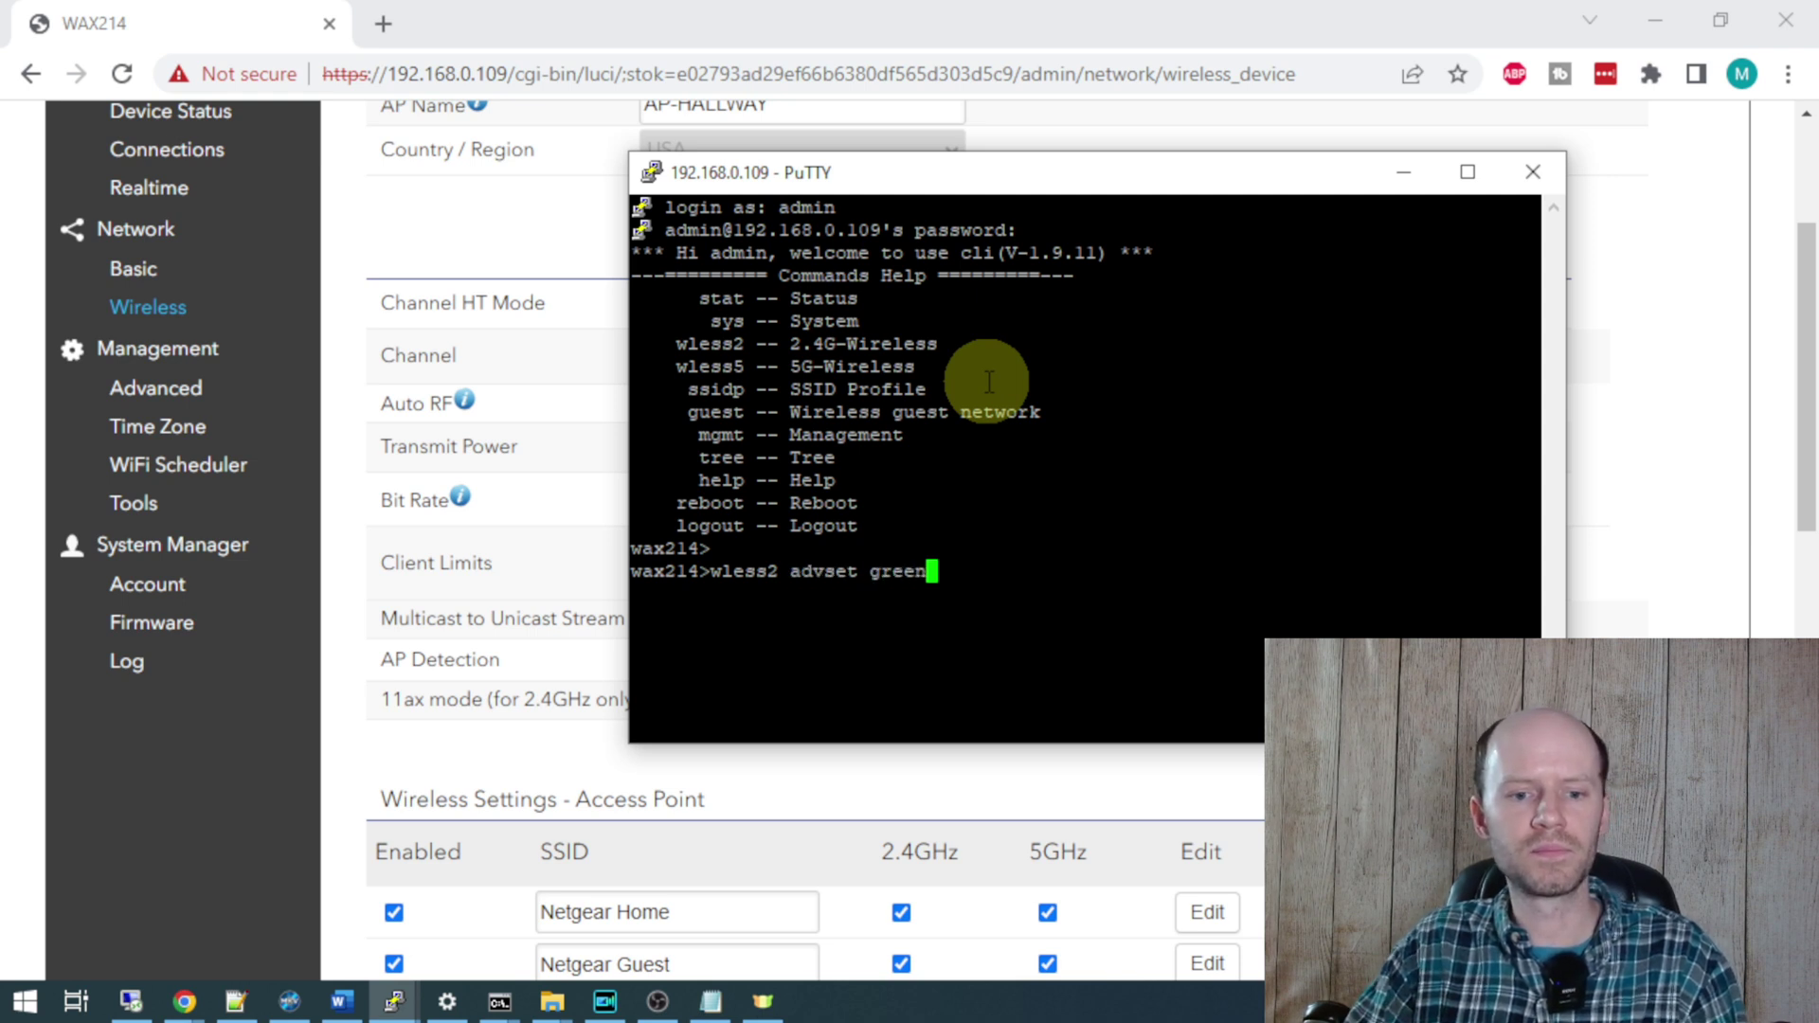
pyautogui.press('Return')
# - Disable 2.4G green mode with 'wless2 advset green 0'
pyautogui.moveTo(734, 601)
pyautogui.mouseDown()
pyautogui.moveTo(657, 611)
pyautogui.moveTo(717, 625)
pyautogui.mouseUp()
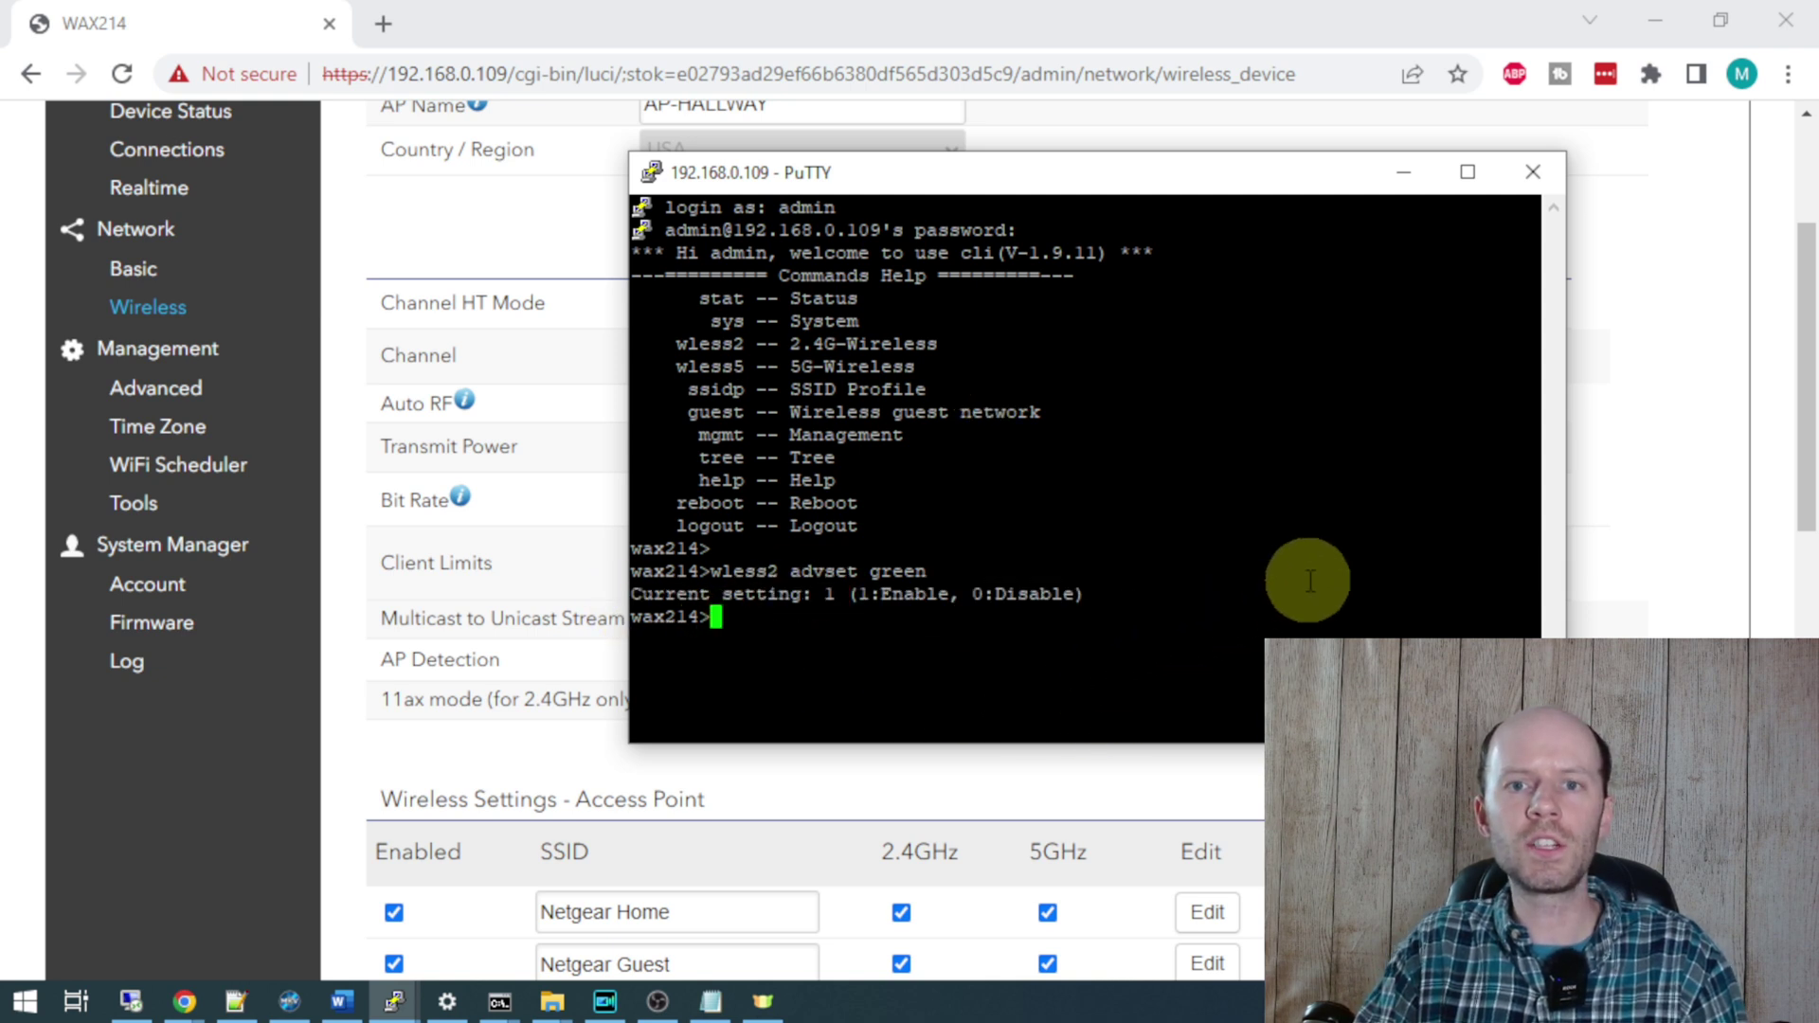
pyautogui.press('Up')
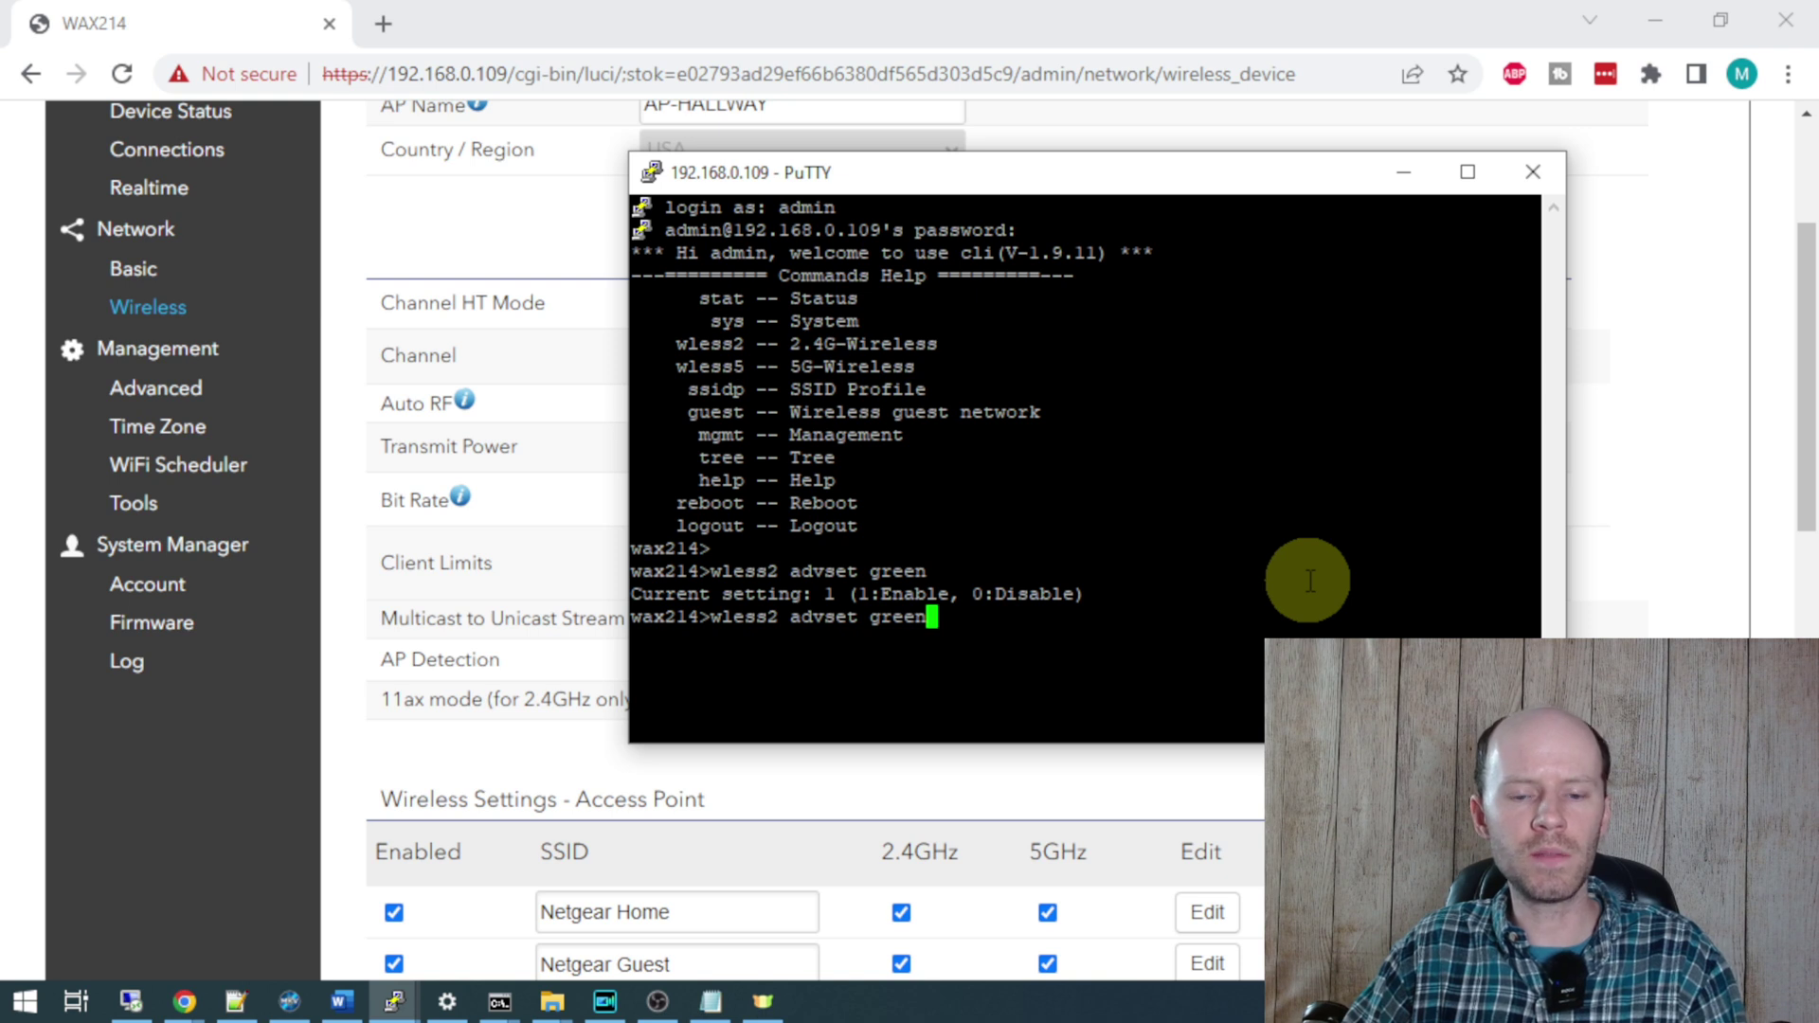
pyautogui.write('0')
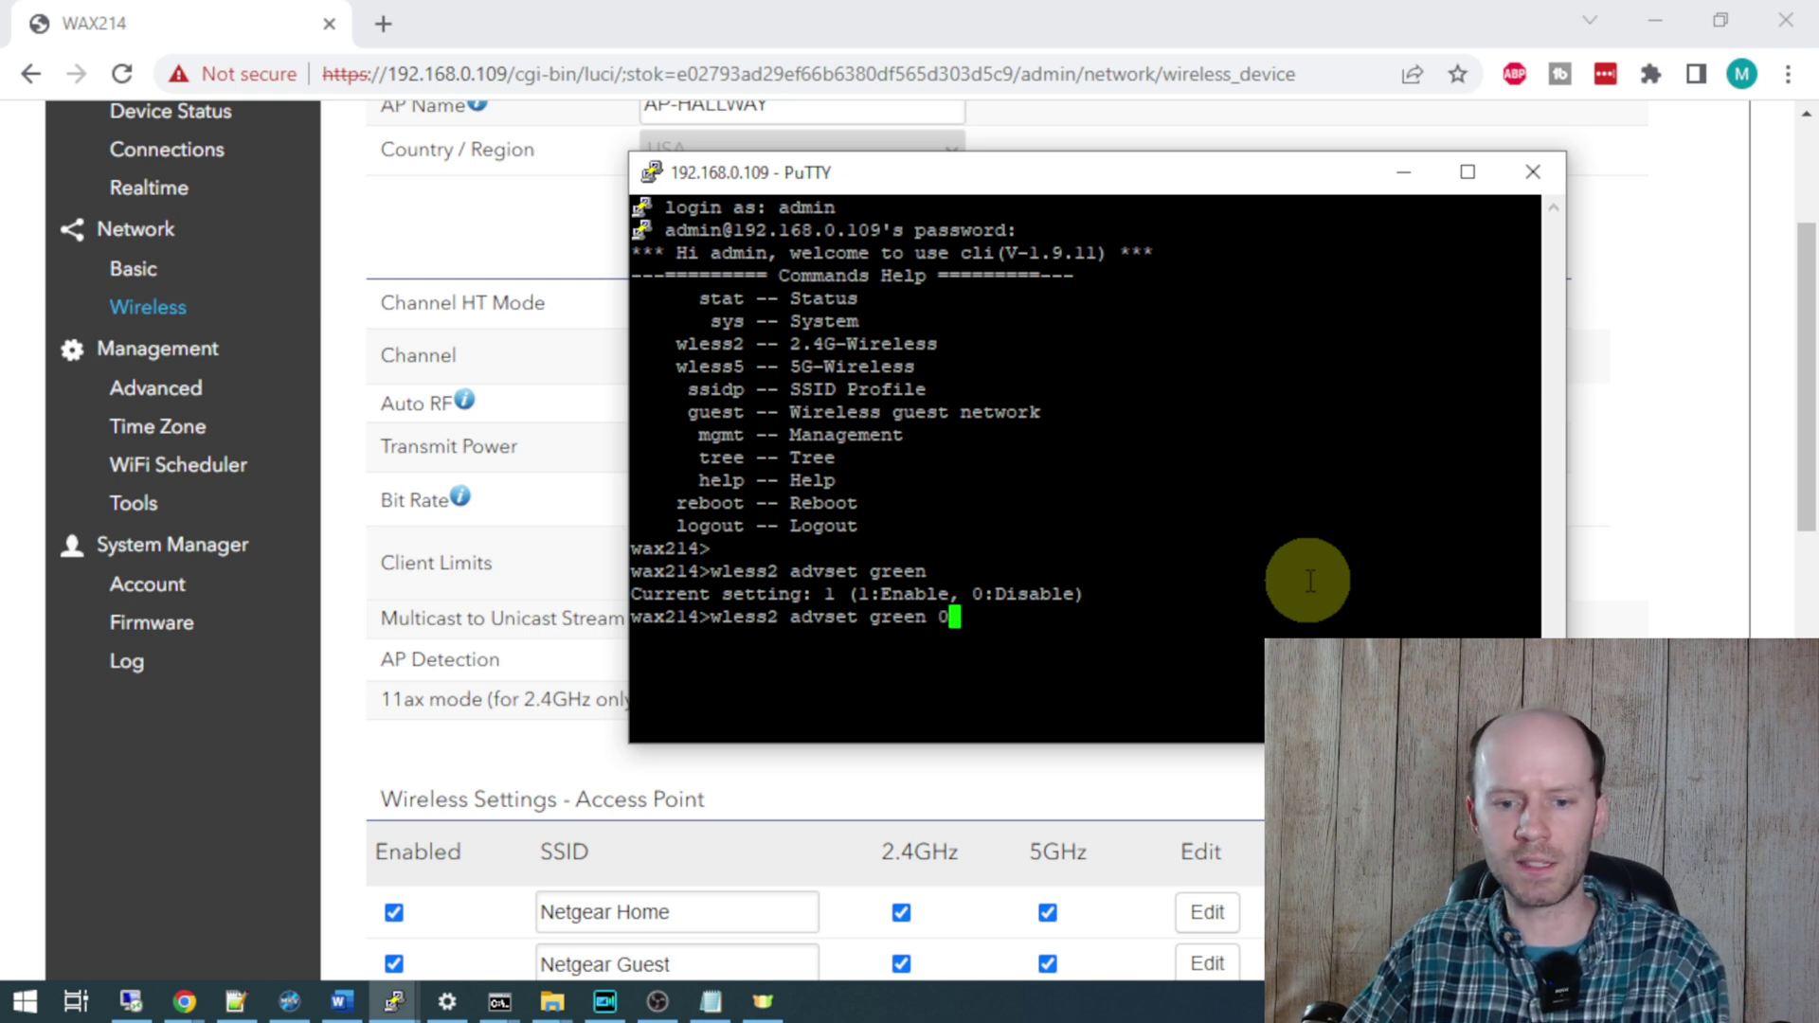
pyautogui.press('Return')
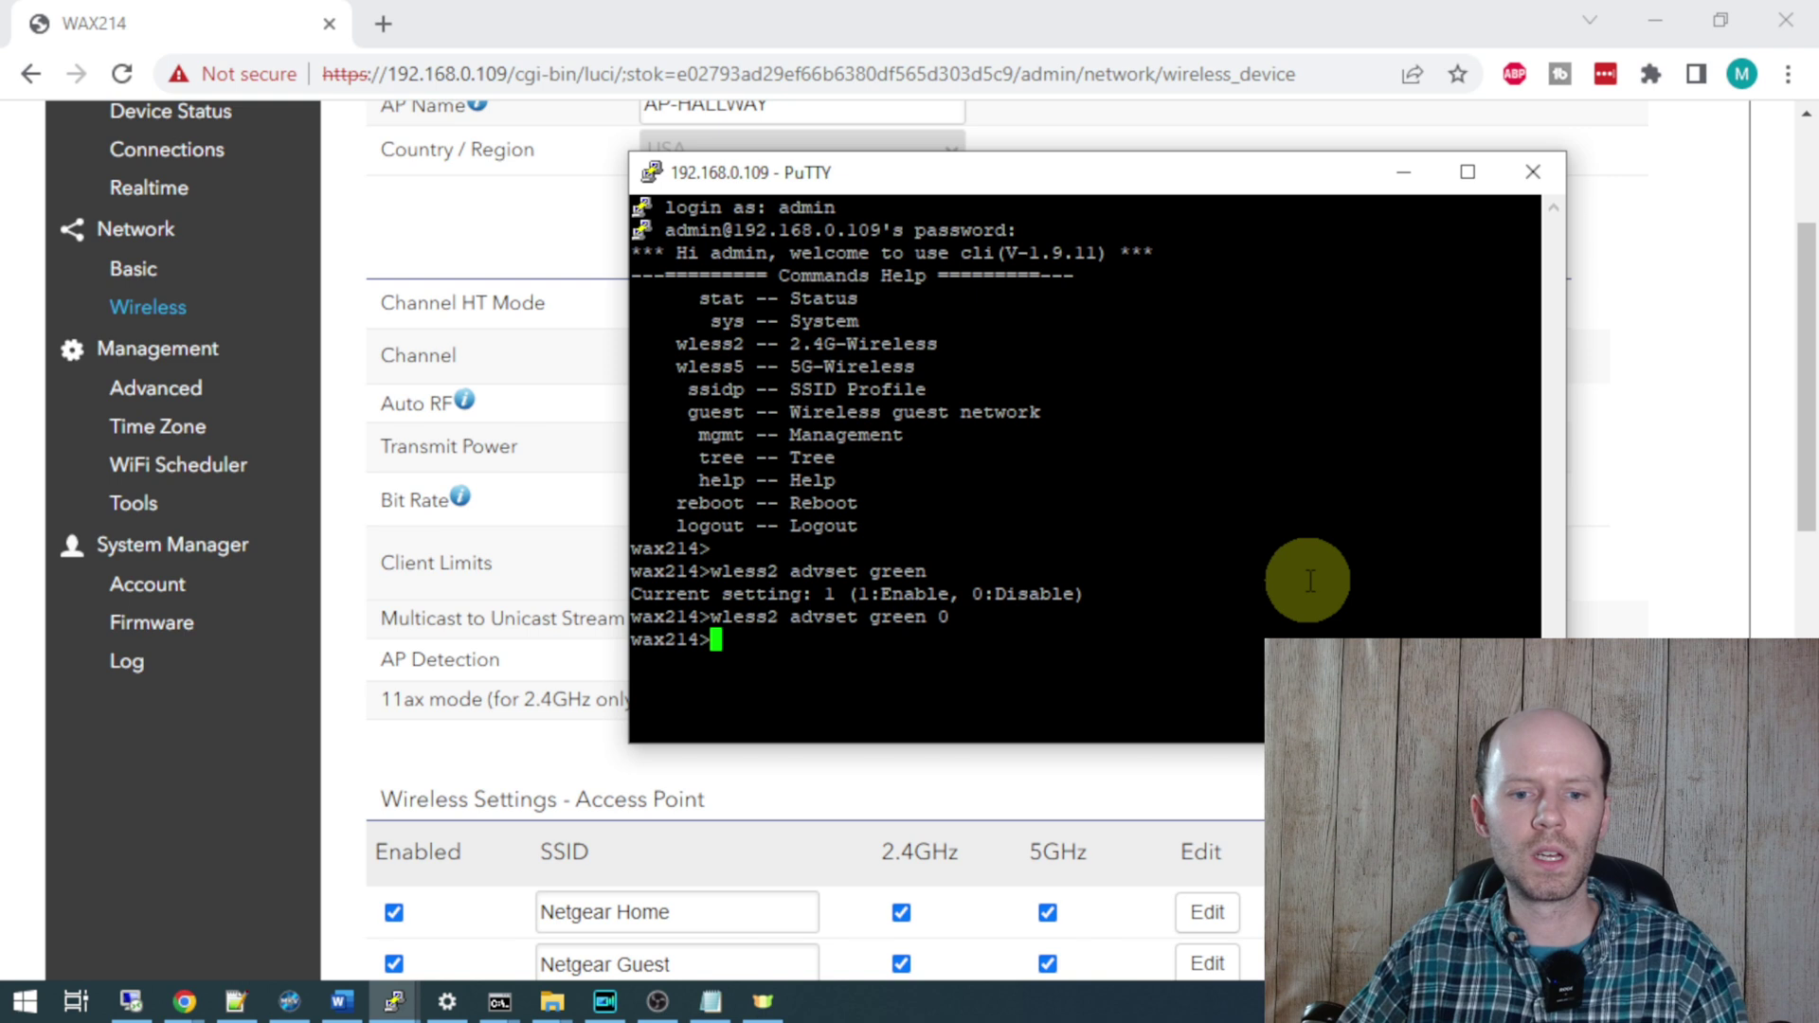
# - Re-run 'wless2 advset green' and confirm the setting now reads 0
pyautogui.press('Up')
pyautogui.press('BackSpace')
pyautogui.press('BackSpace')
pyautogui.press('Return')
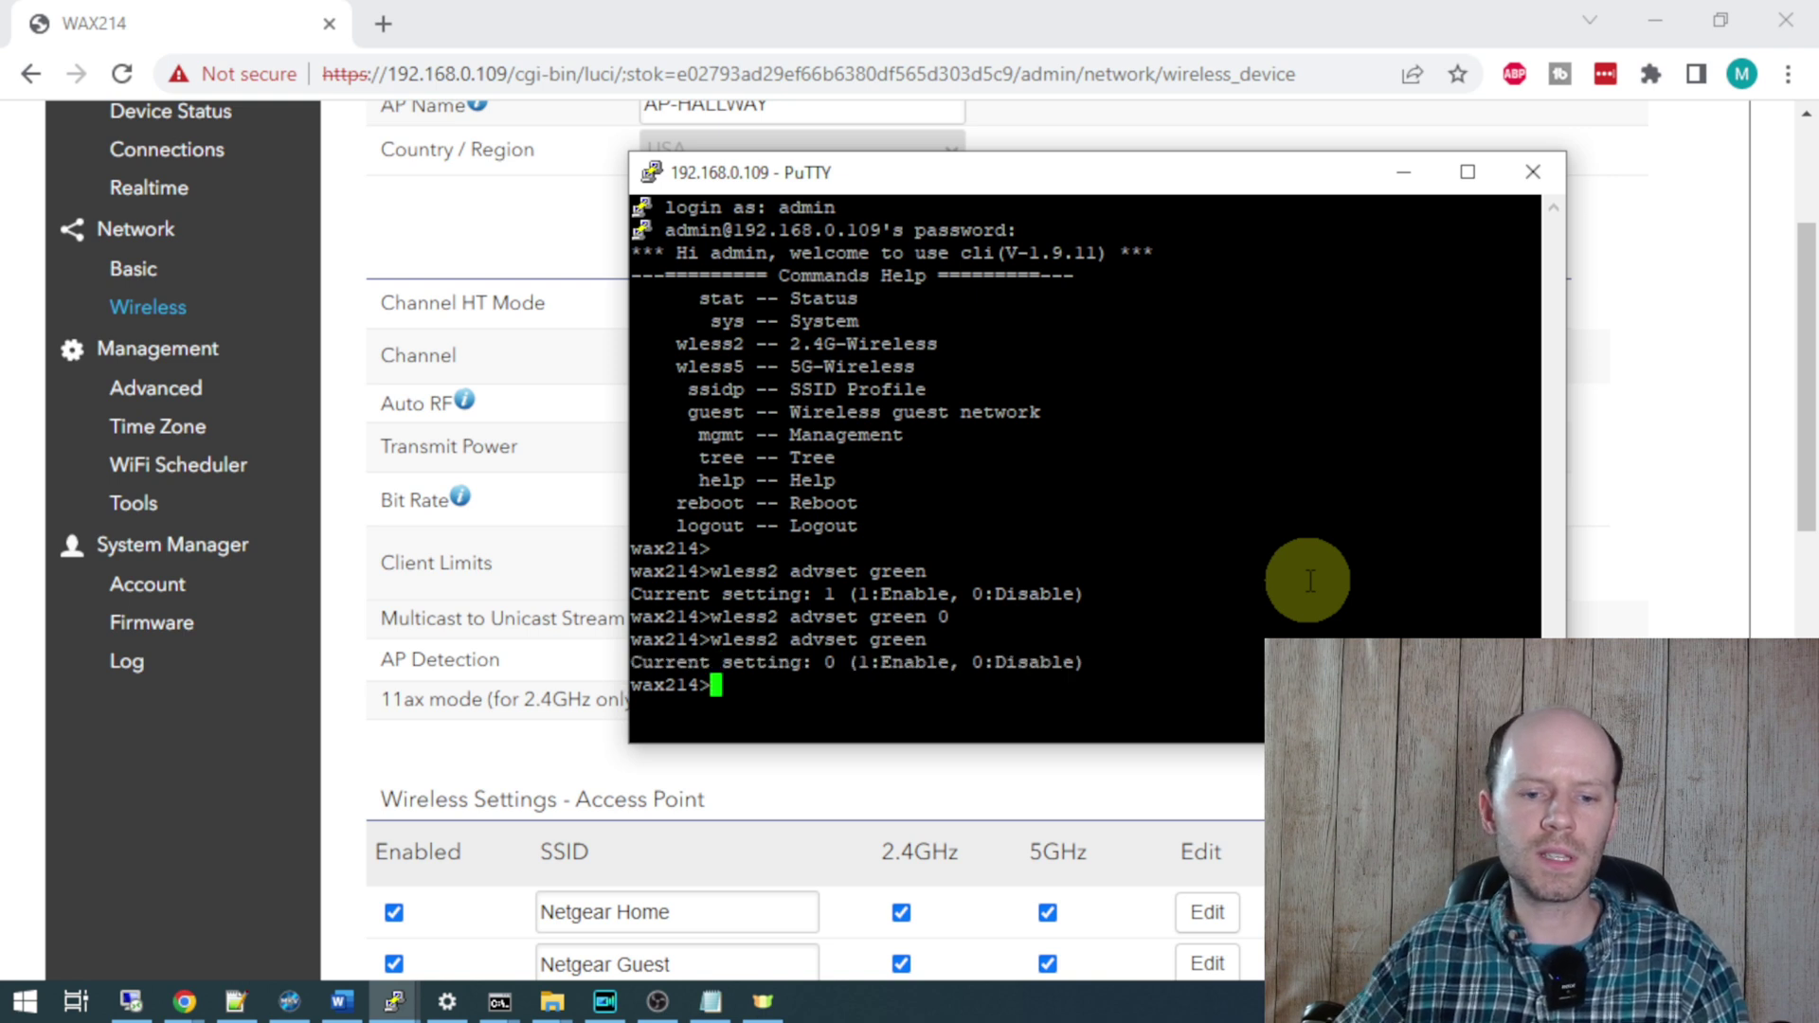
pyautogui.moveTo(632, 662); pyautogui.dragTo(853, 673)
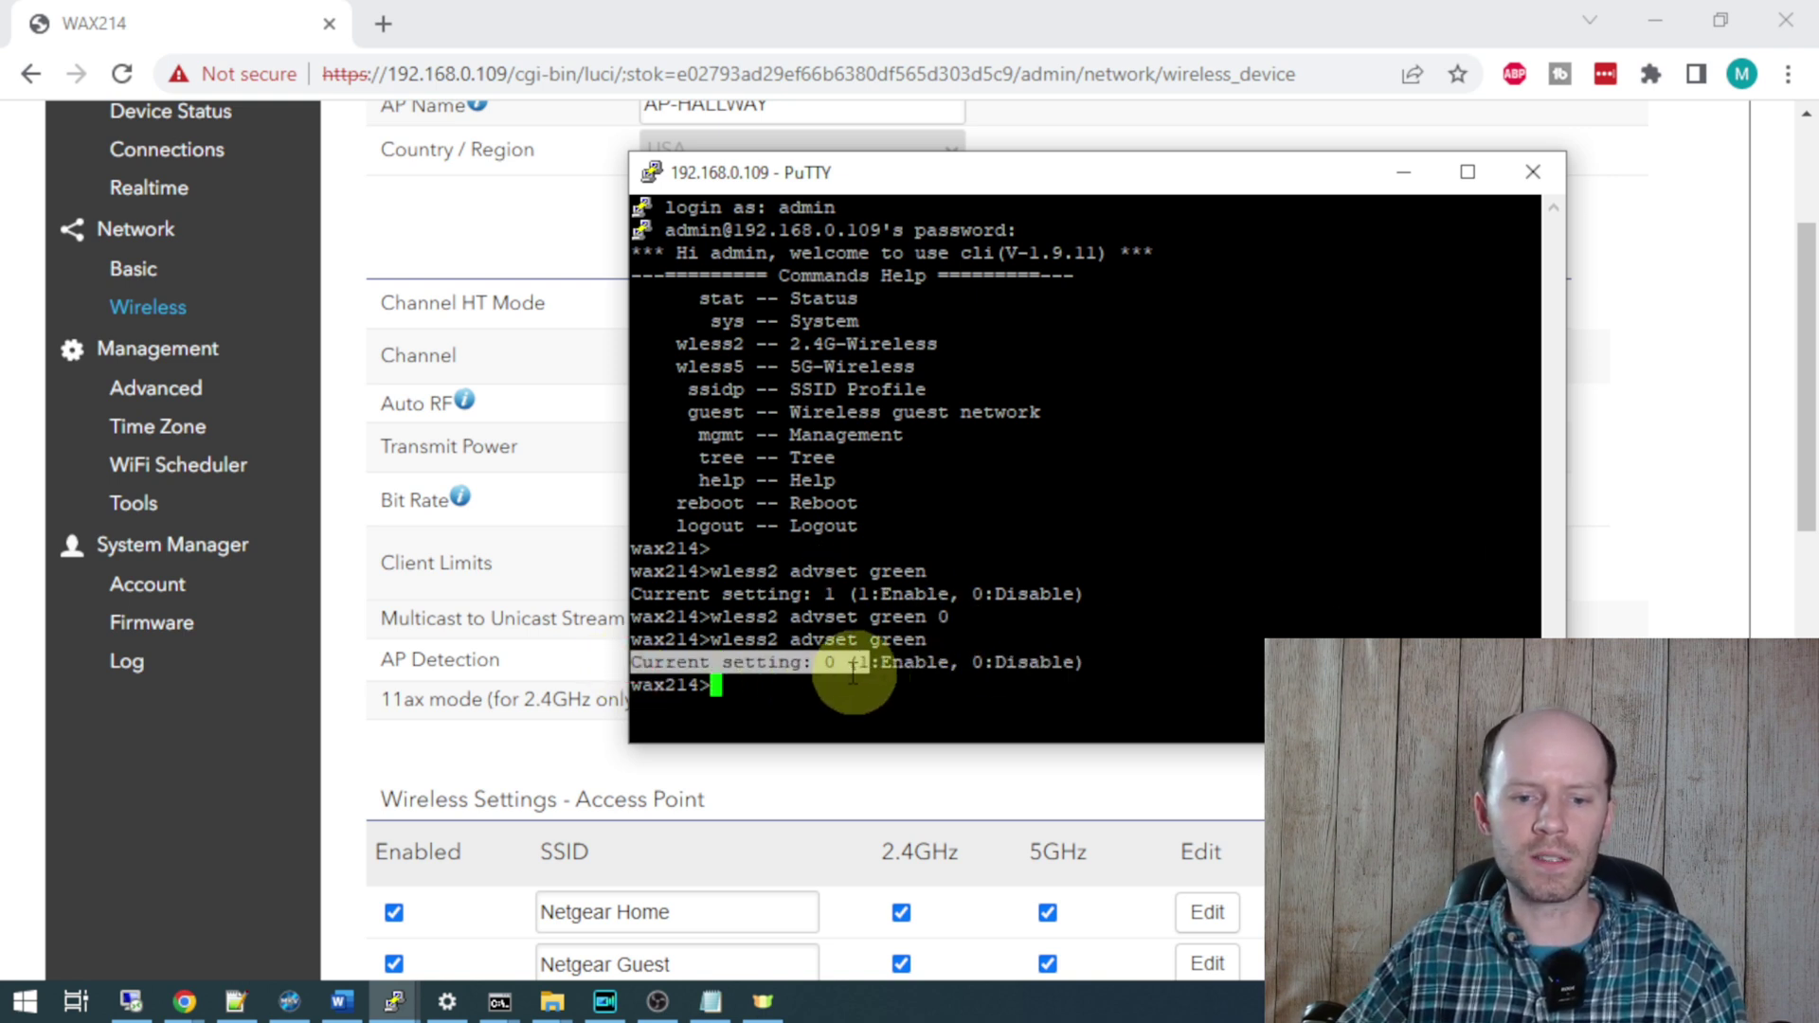
# - Reload Network > Wireless and check the 2.4 GHz Transmit Power dBm options, leaving it at Auto
pyautogui.click(872, 680)
pyautogui.click(587, 445)
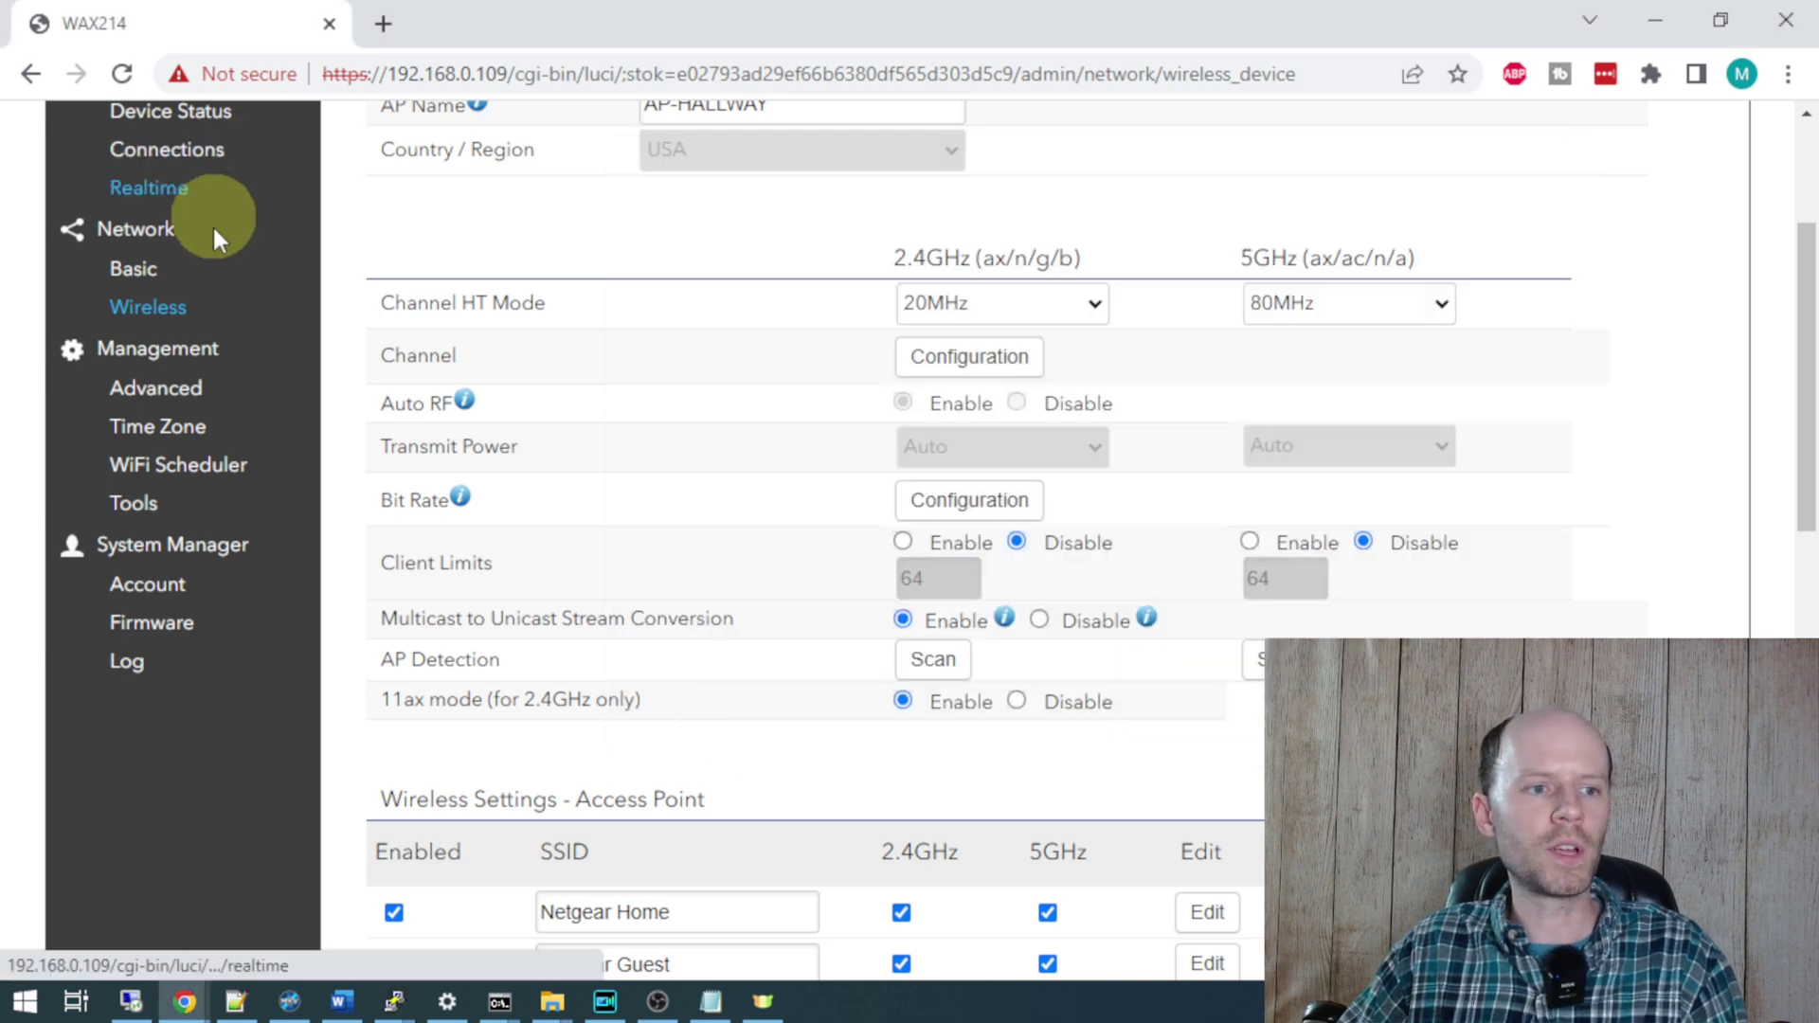
pyautogui.click(154, 317)
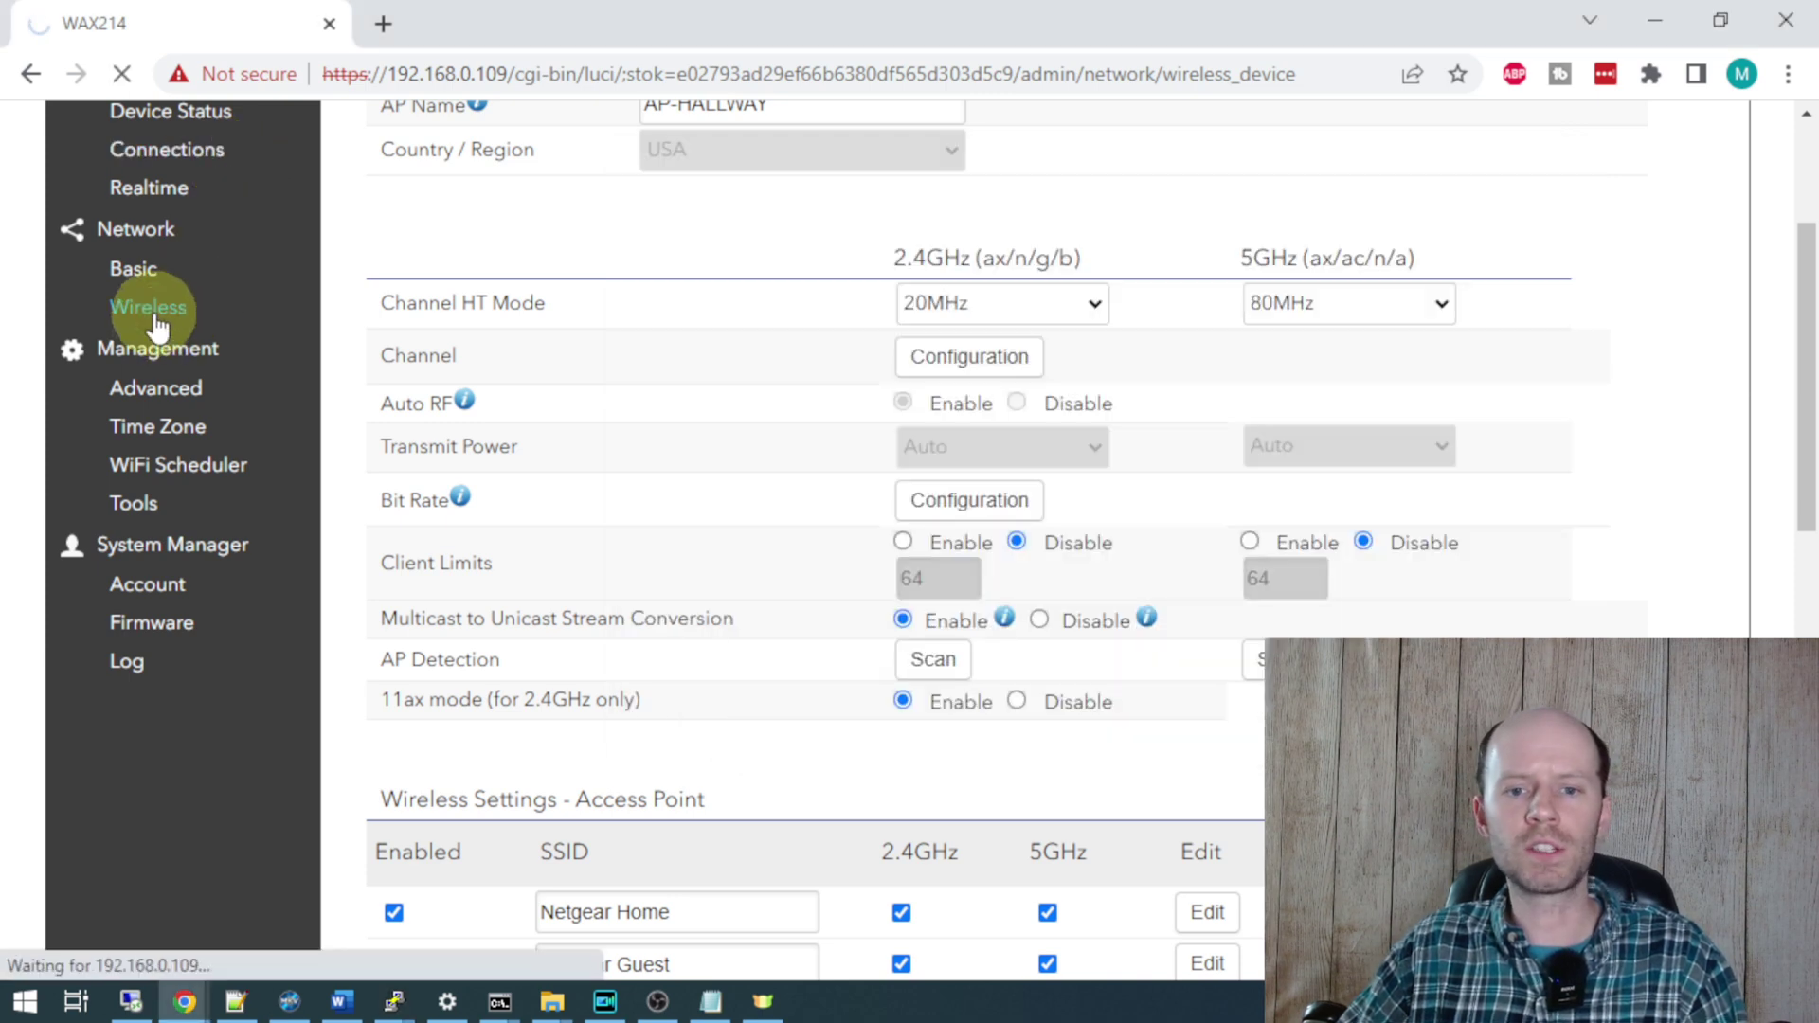
pyautogui.scroll(-1, 1035, 312)
pyautogui.click(1036, 312)
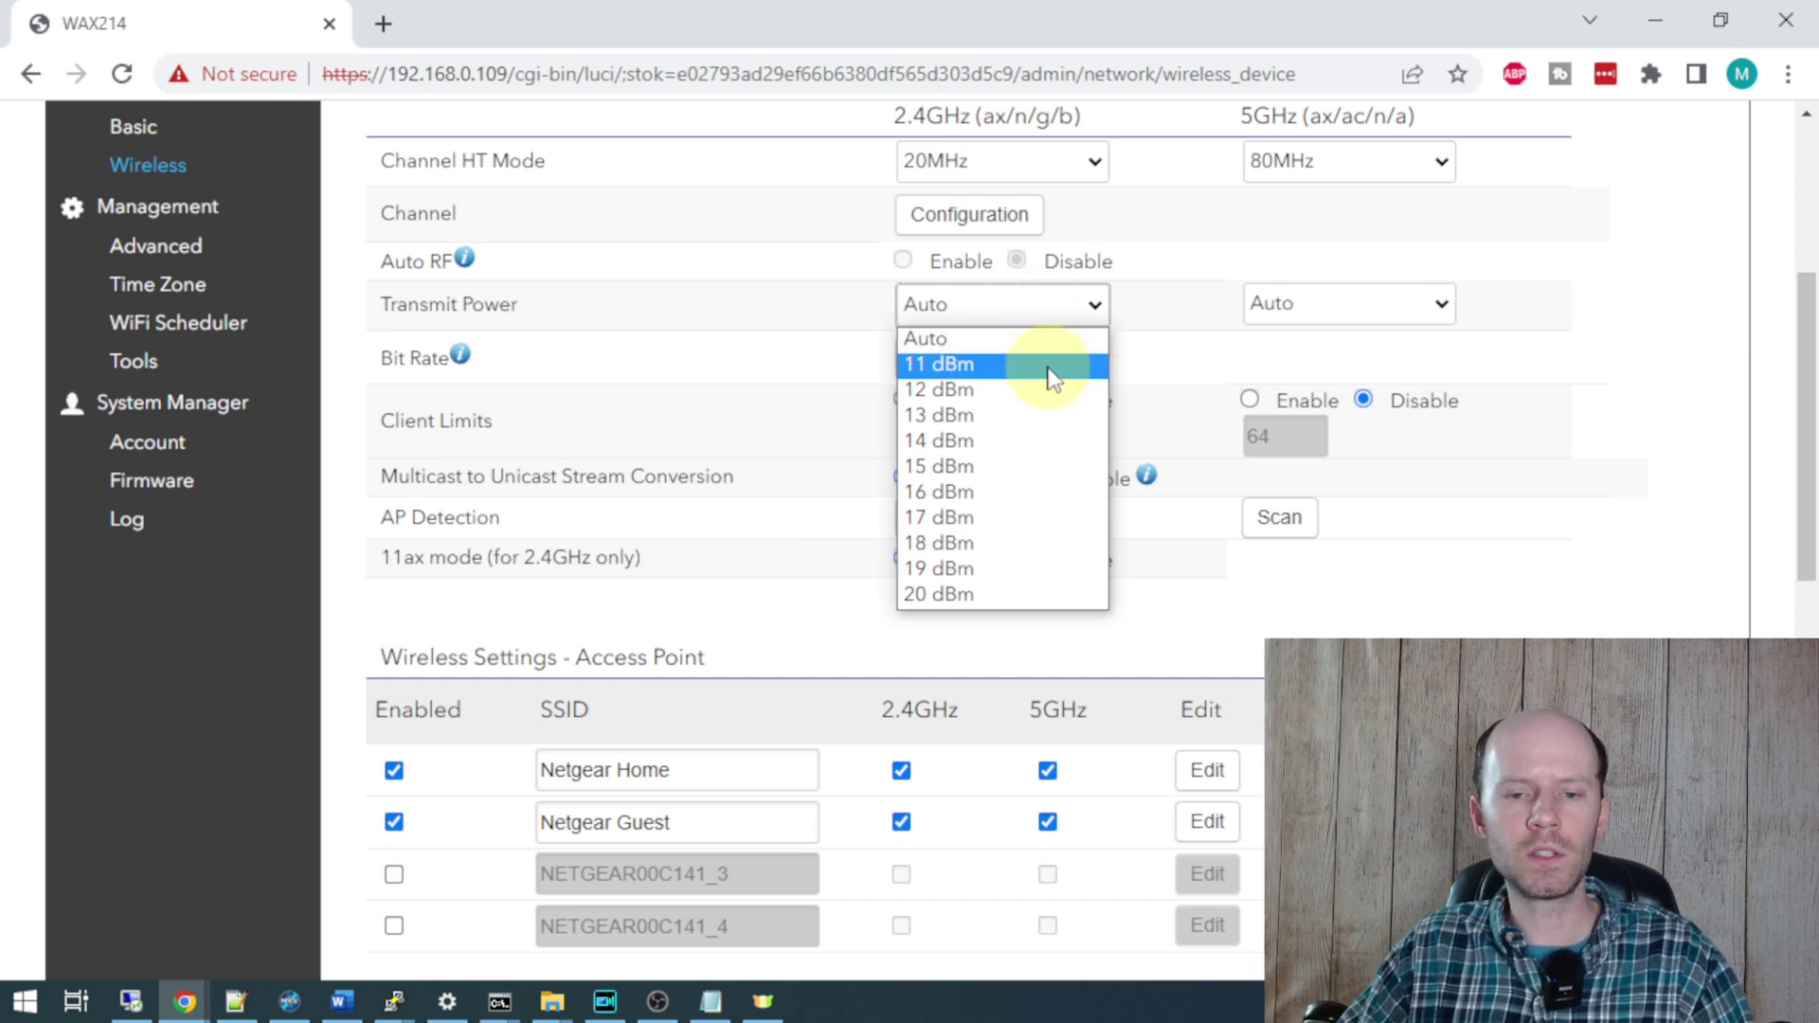
pyautogui.scroll(3, 1411, 516)
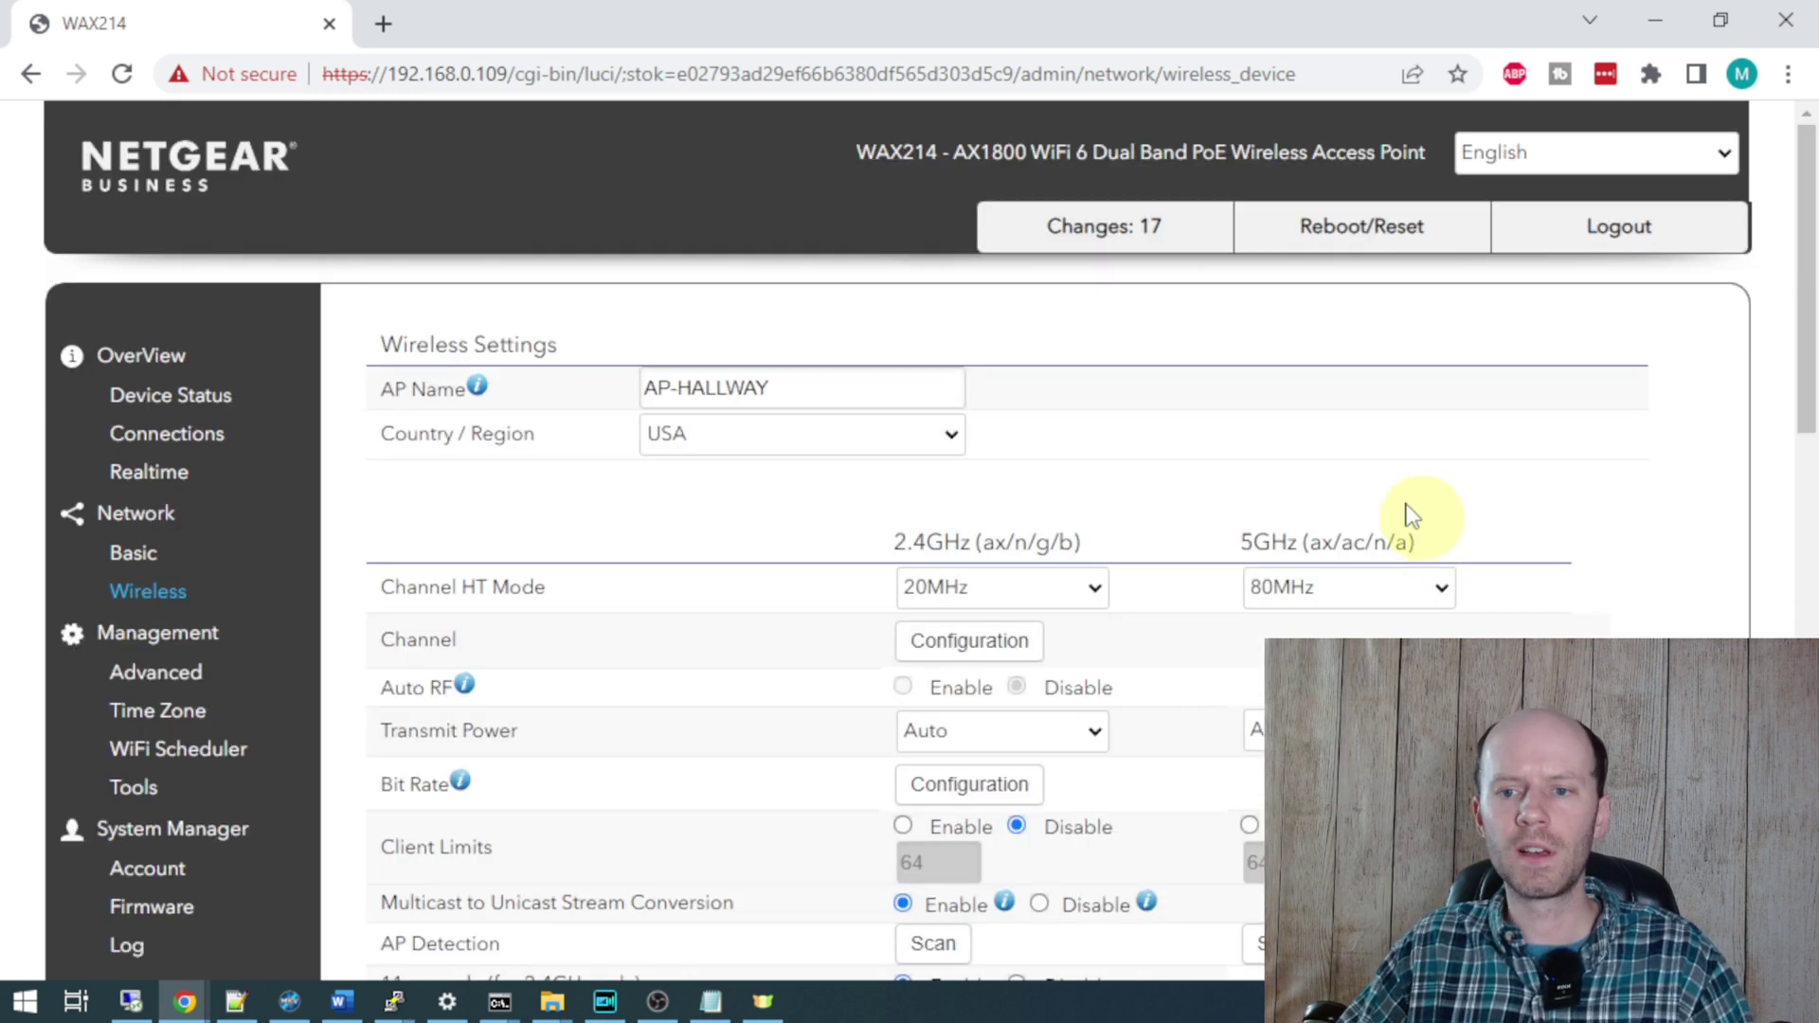
pyautogui.click(1106, 235)
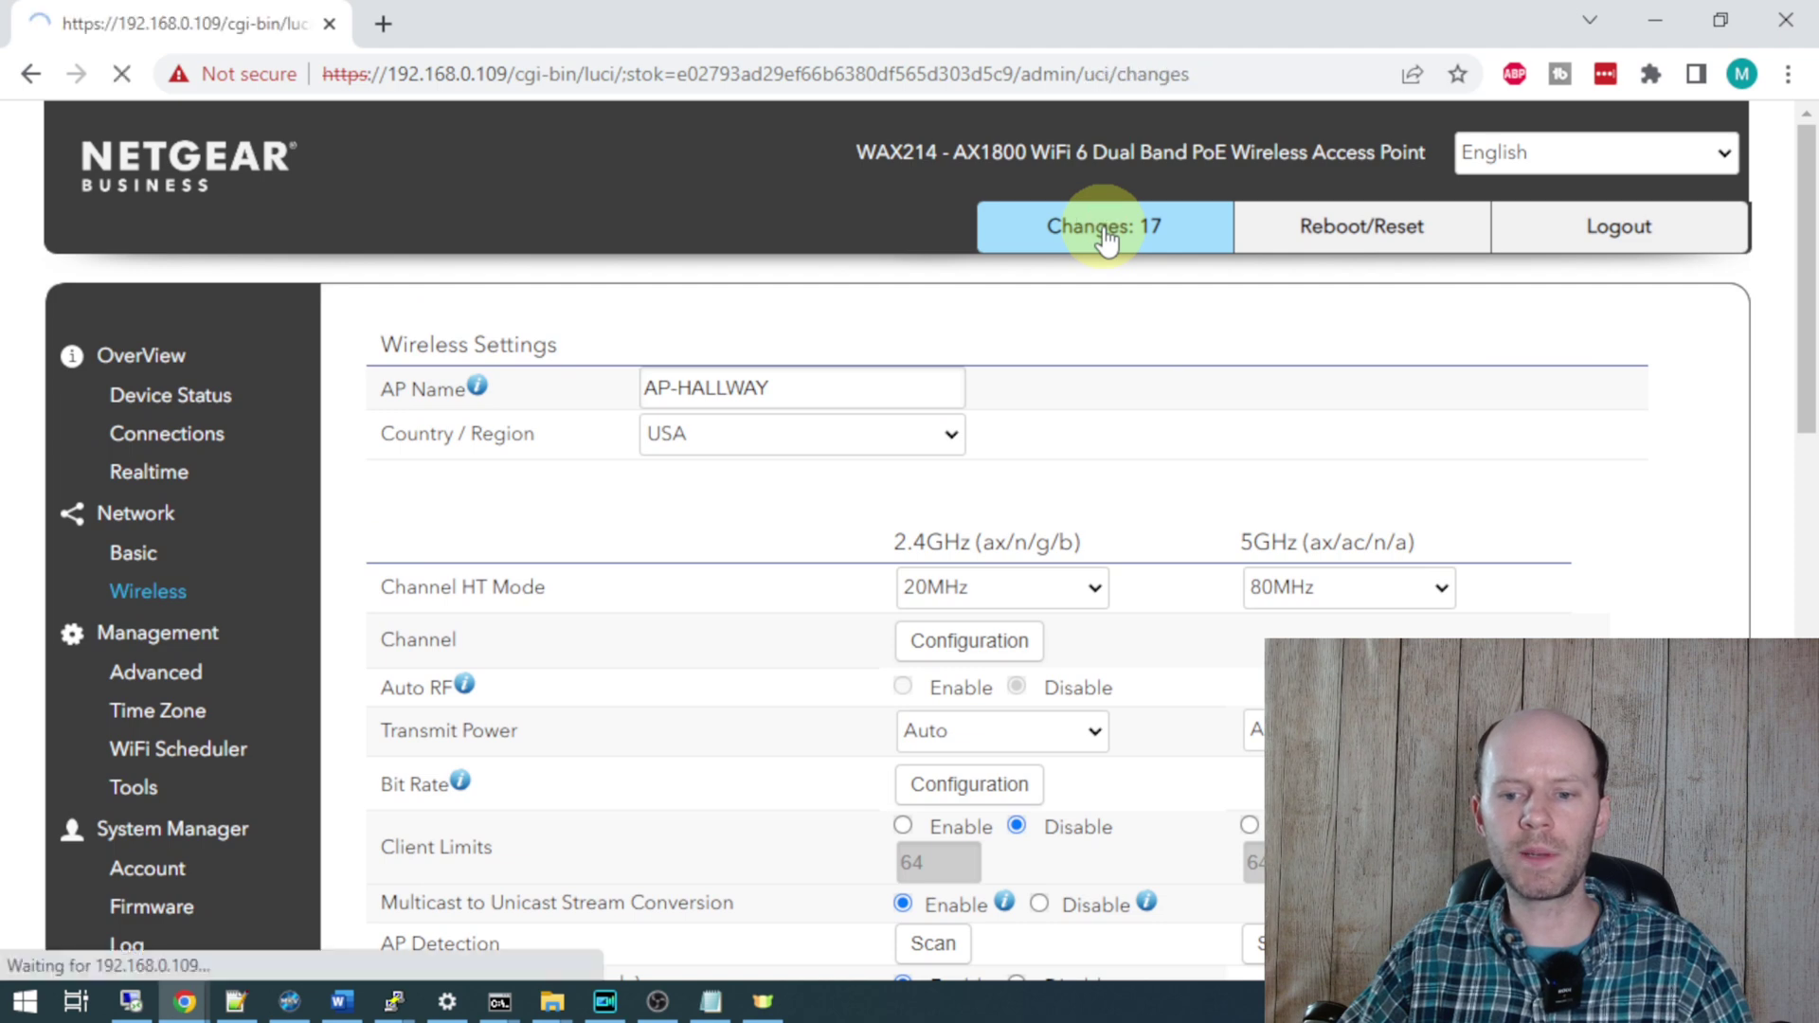
# - Scroll the 17 pending changes and highlight the wireless.wifi0.obeyregpower=0 entry
pyautogui.scroll(-3, 743, 474)
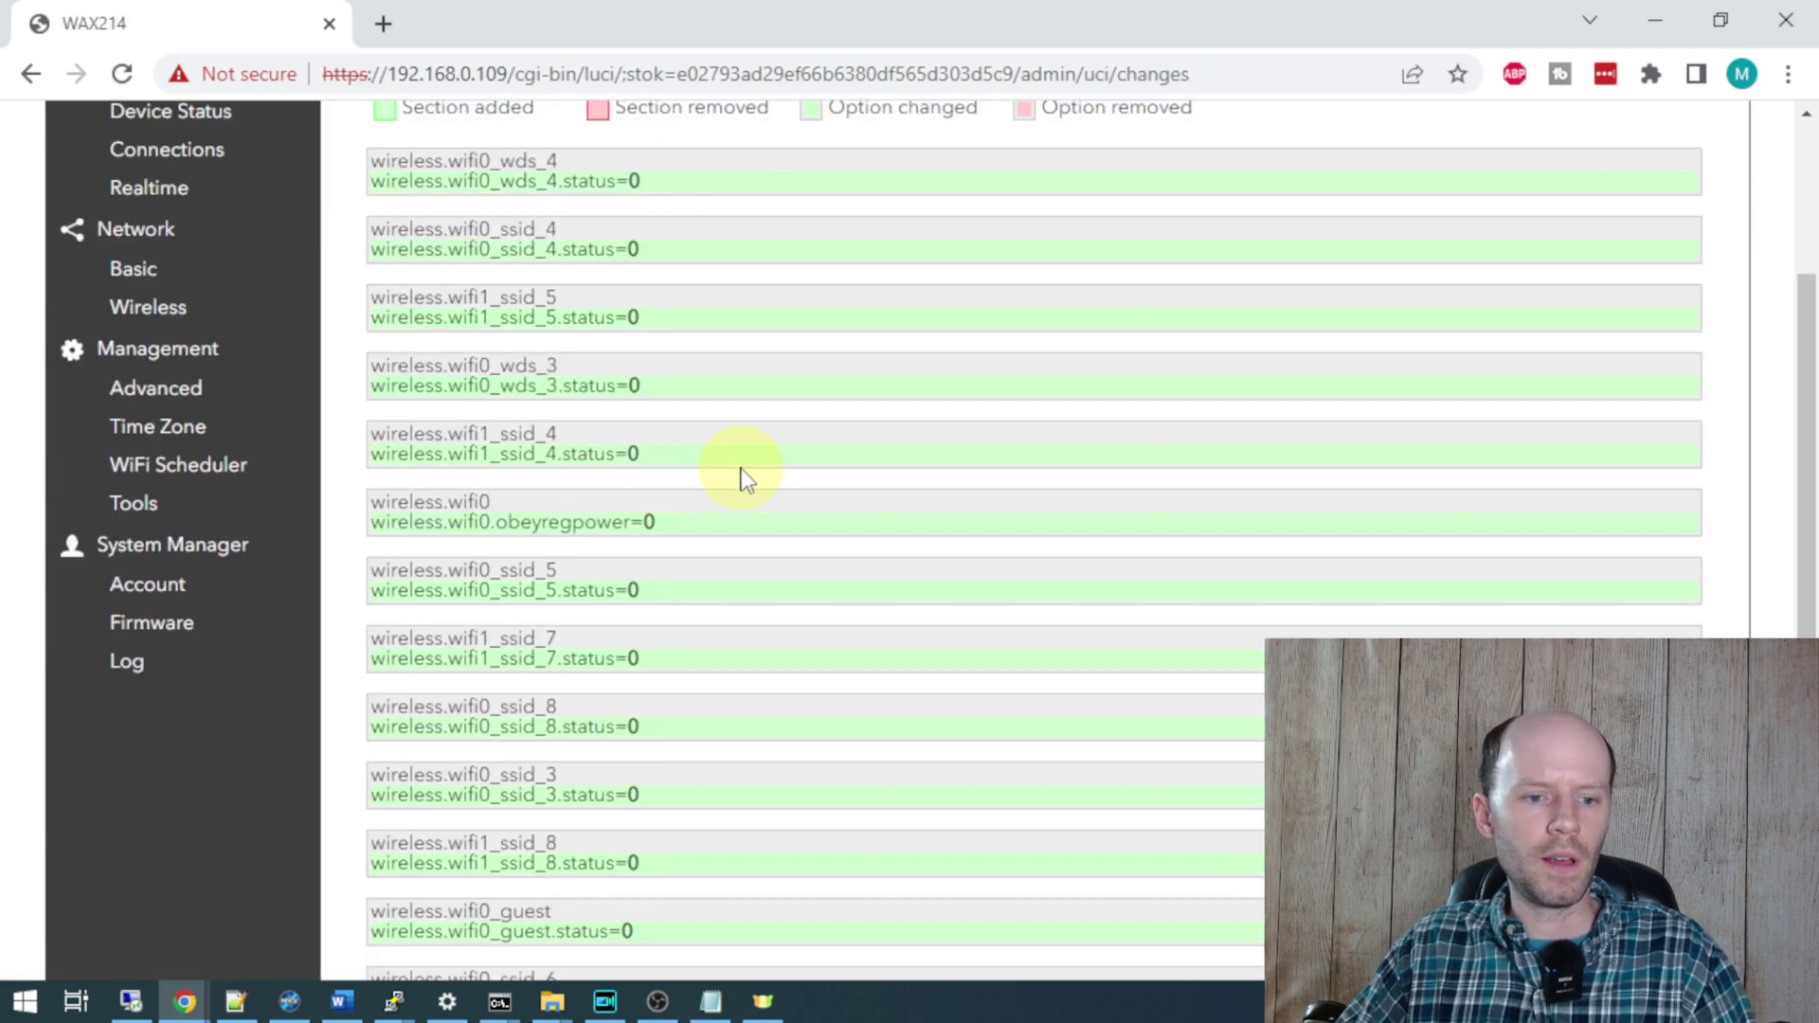
pyautogui.scroll(-4, 742, 474)
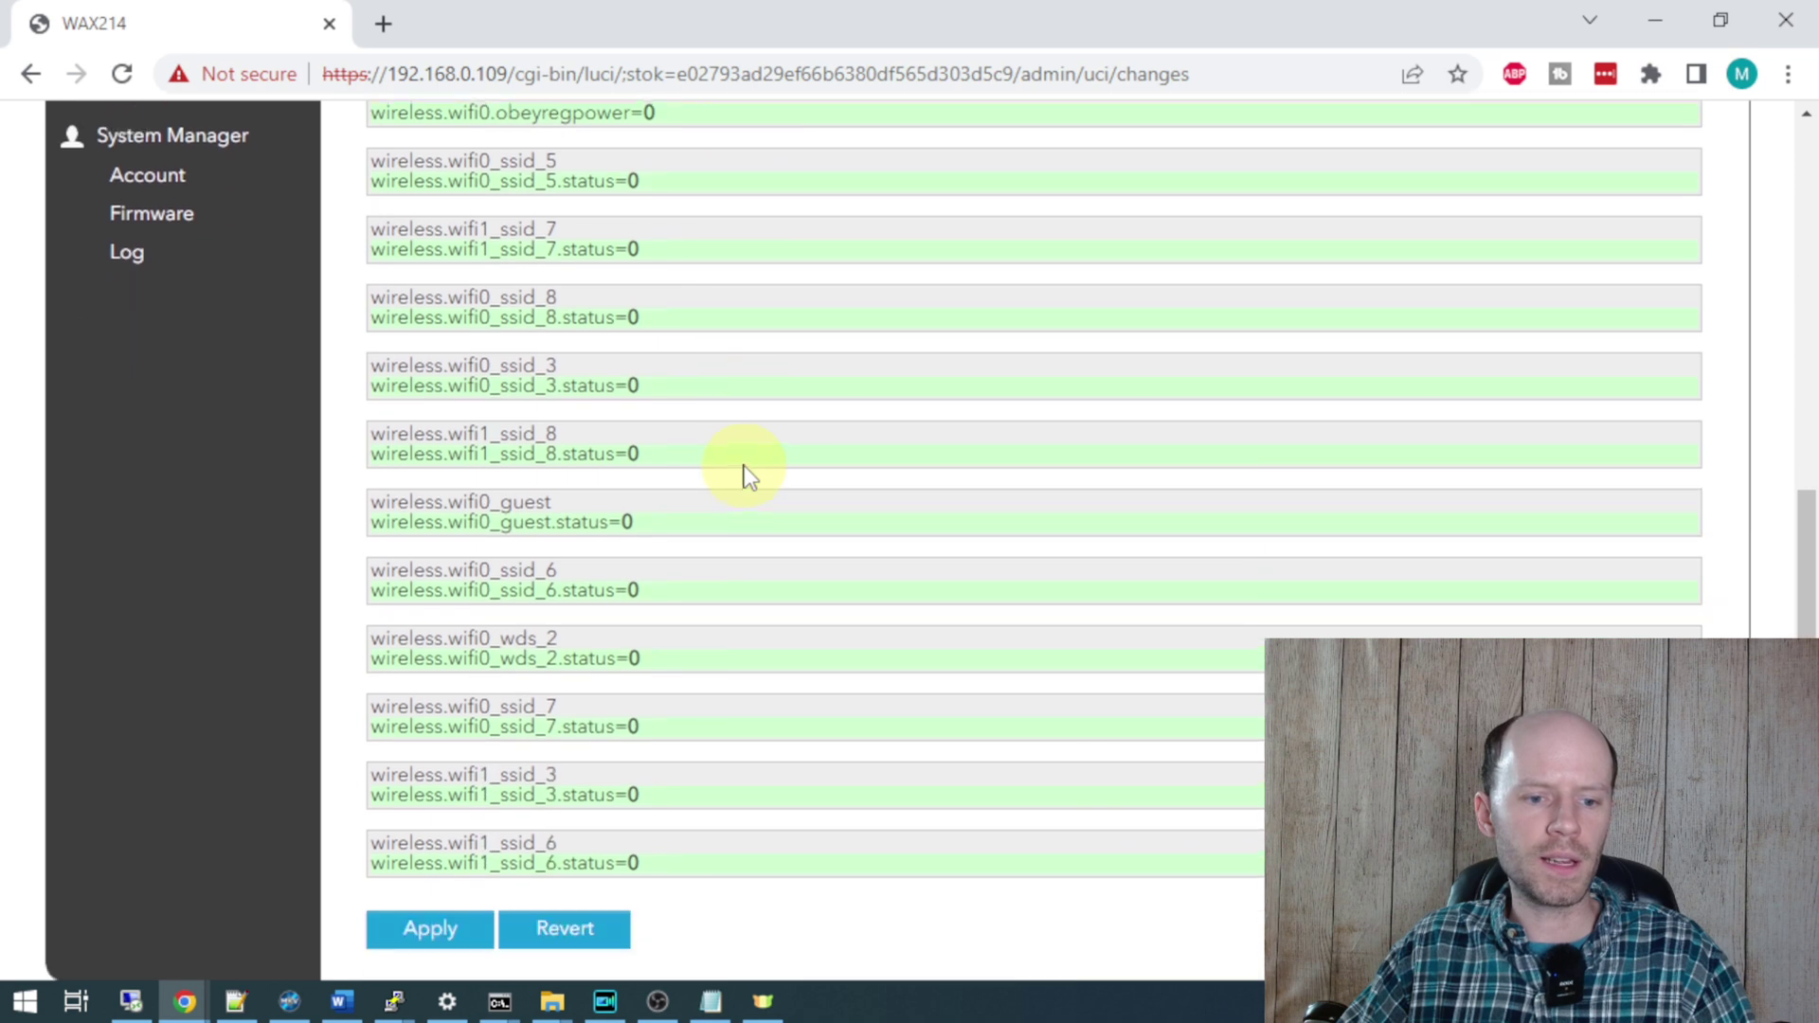
pyautogui.scroll(3, 743, 474)
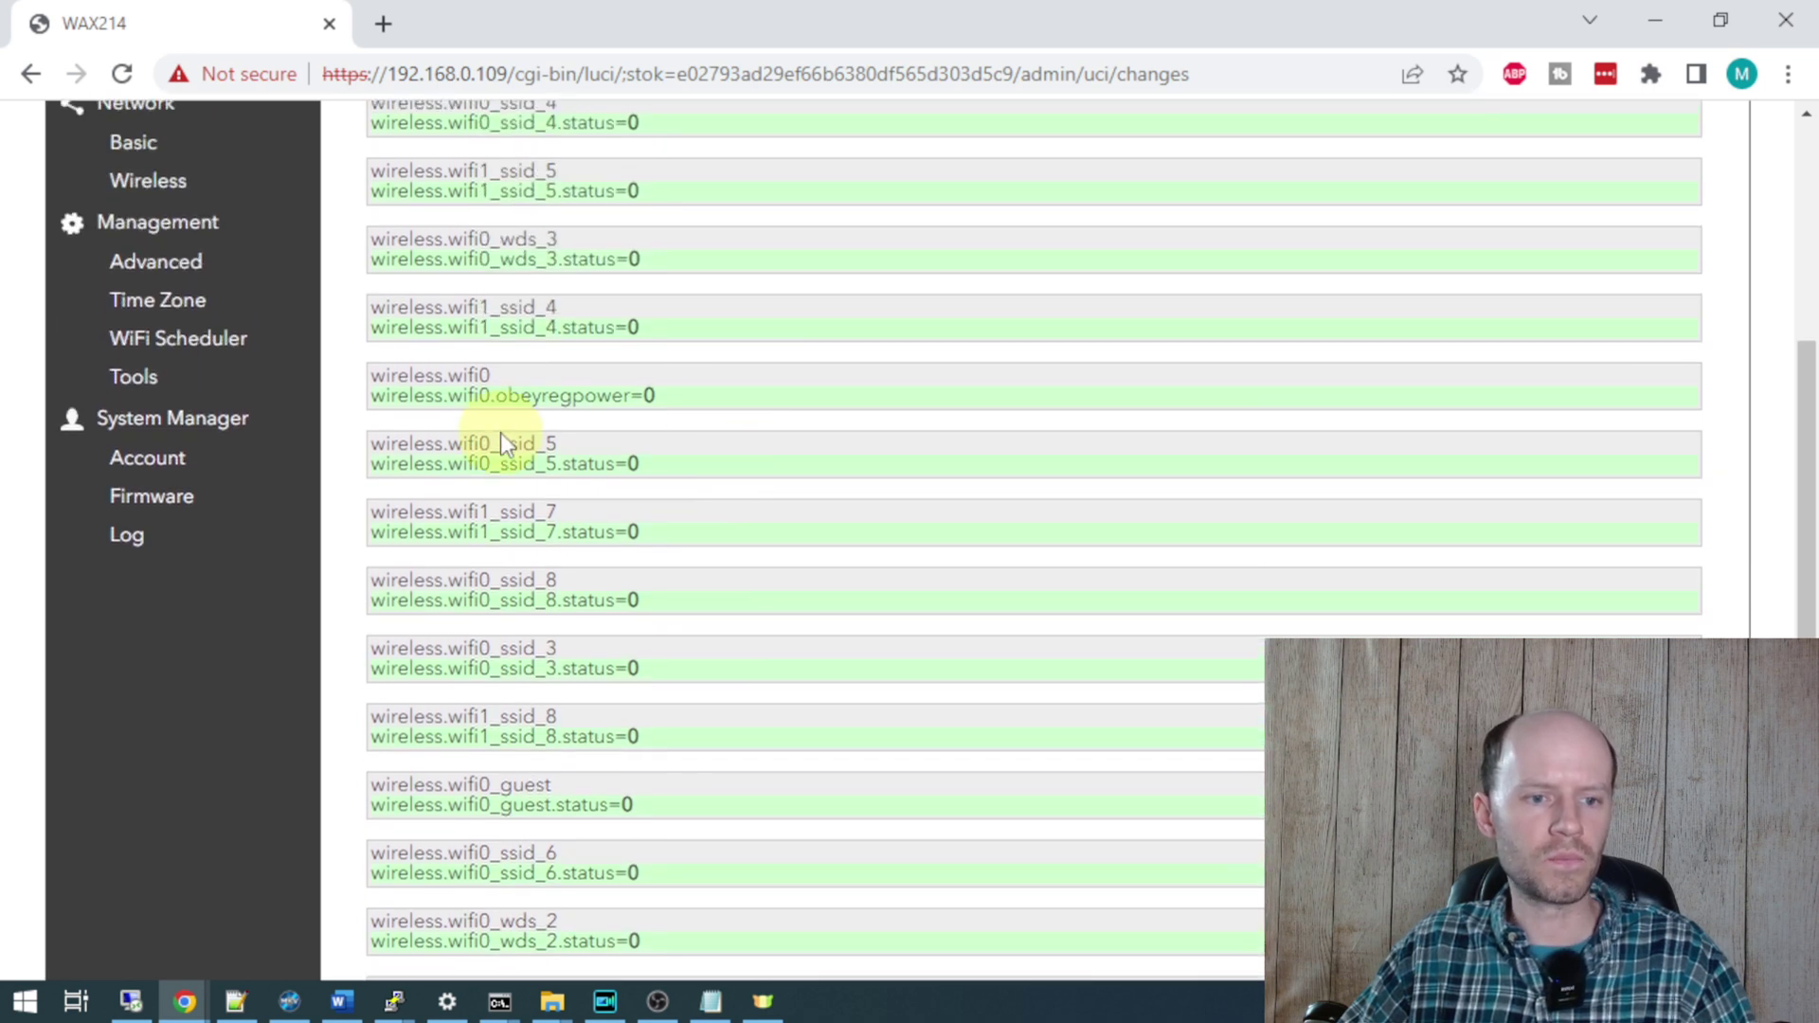
pyautogui.moveTo(376, 390); pyautogui.dragTo(701, 407)
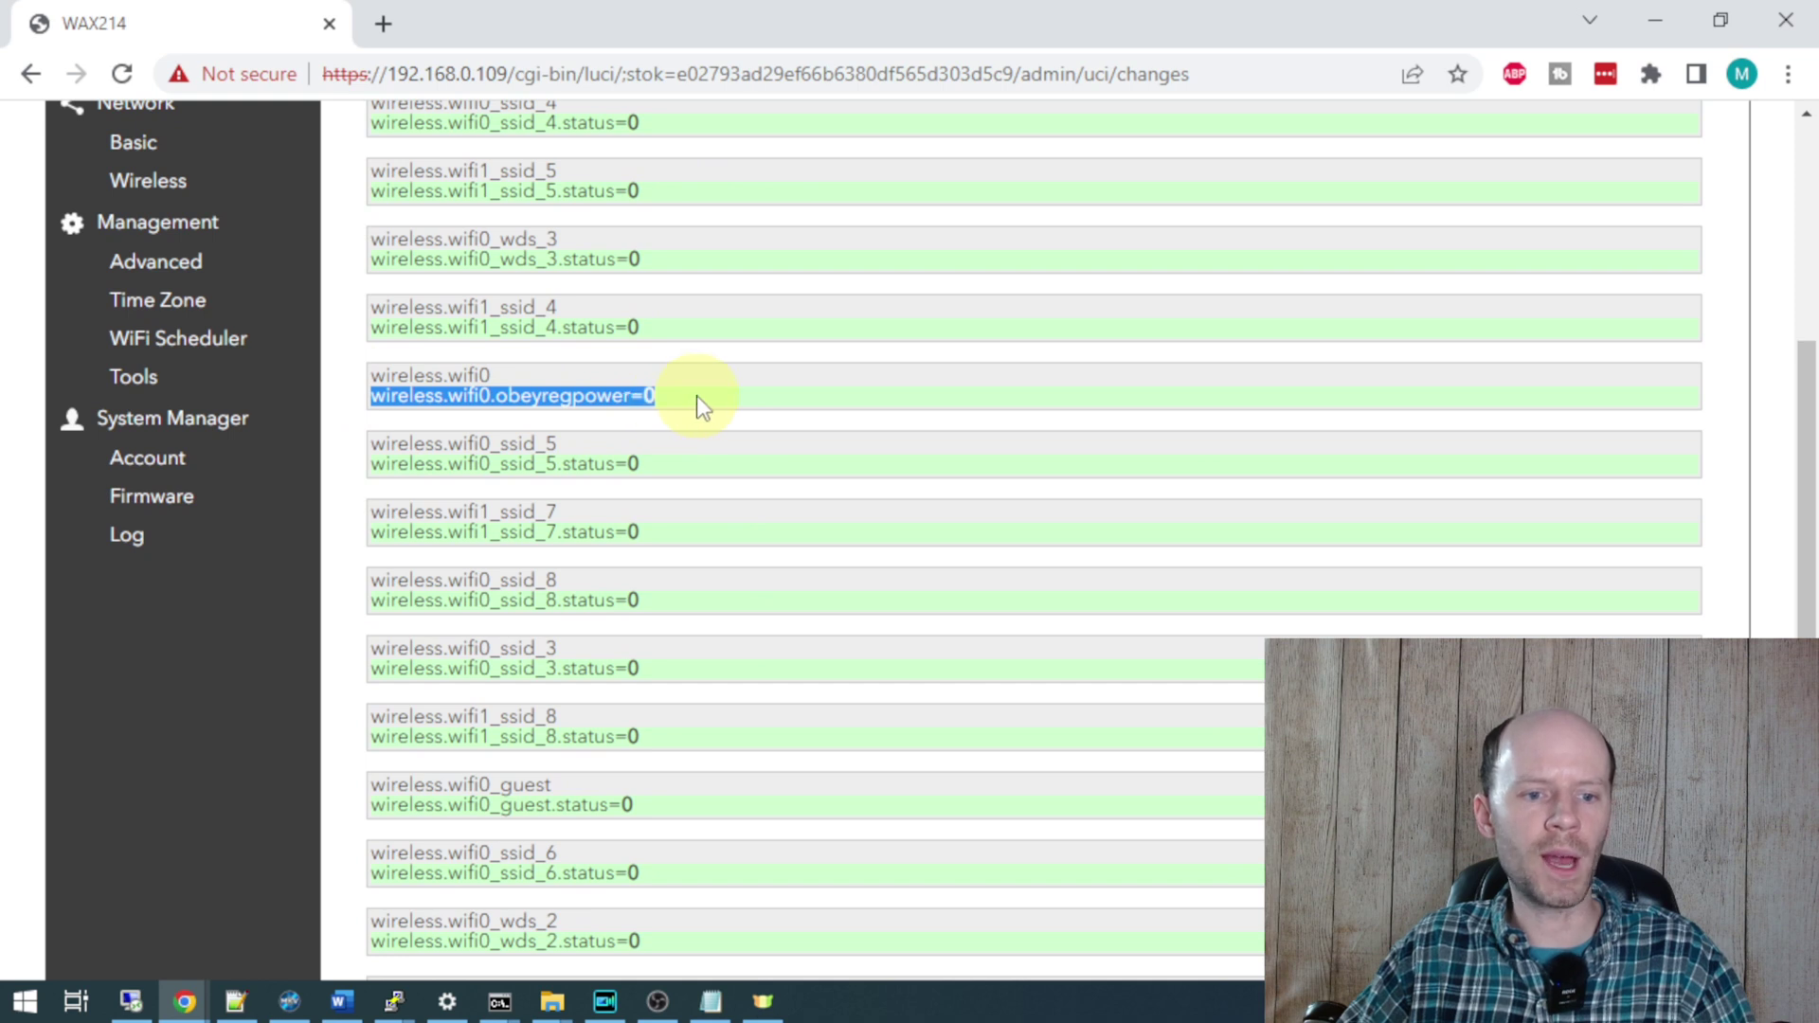
pyautogui.click(713, 396)
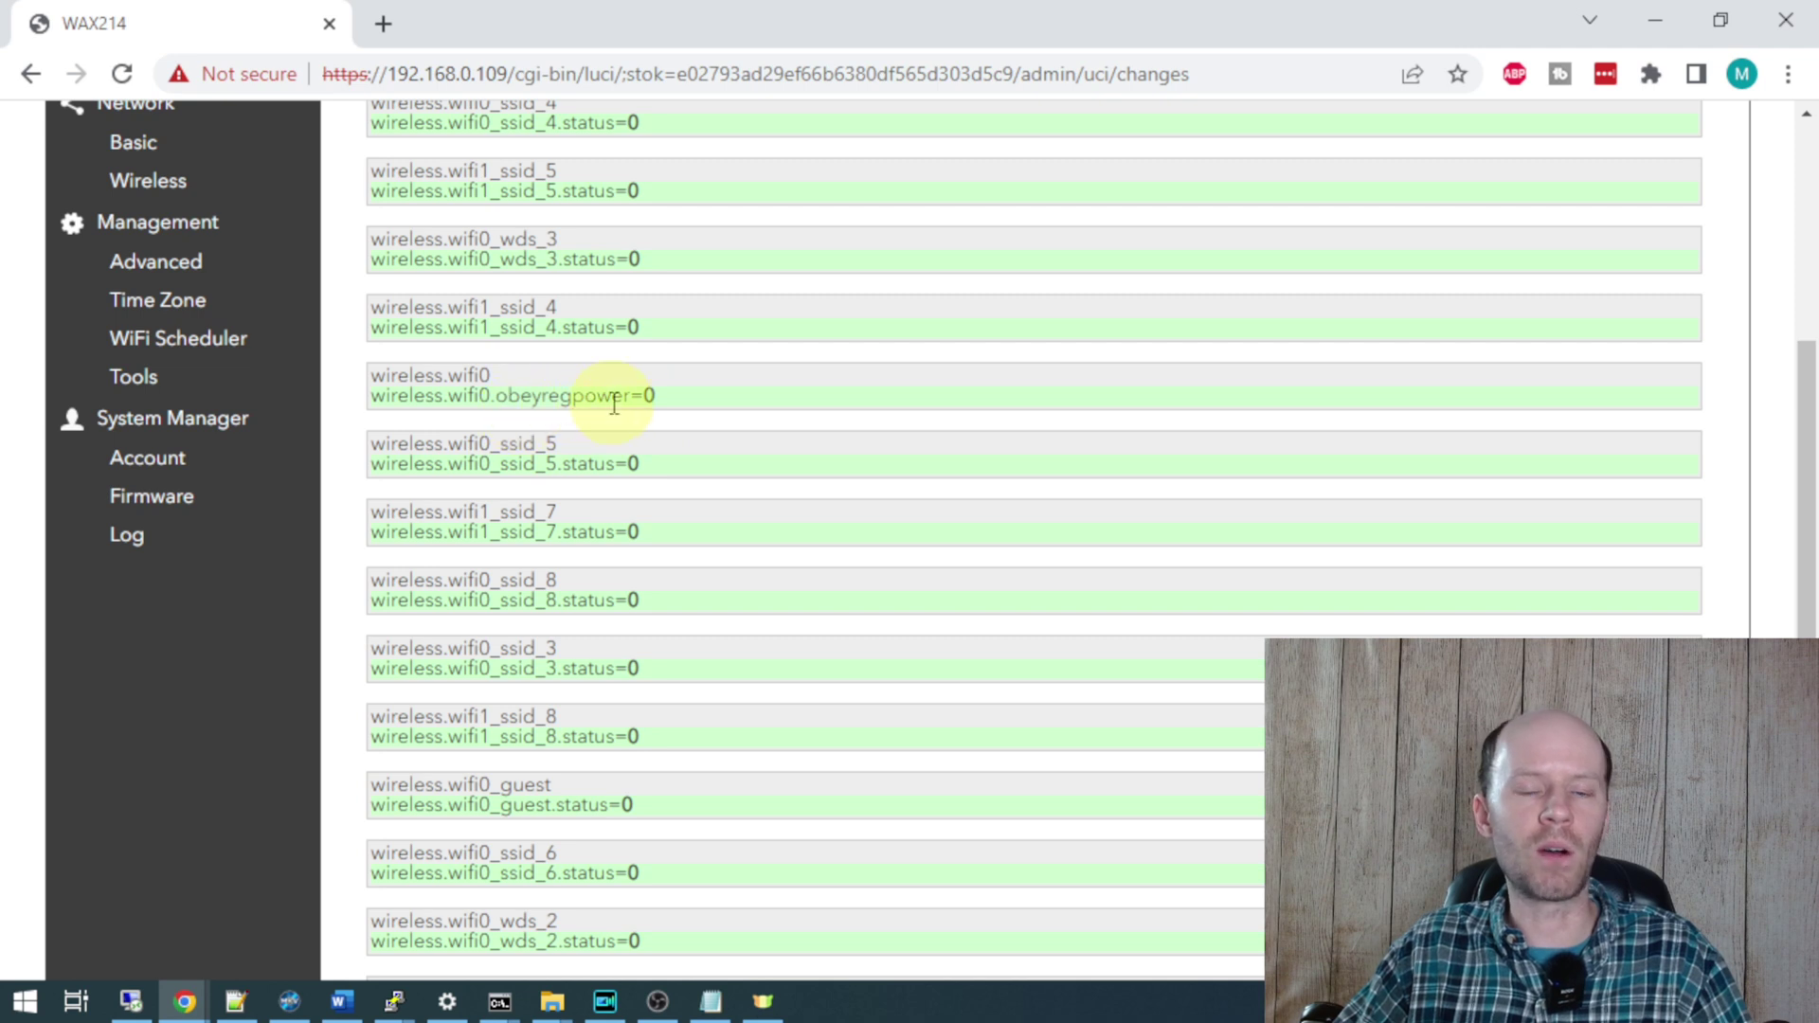
pyautogui.scroll(4, 776, 504)
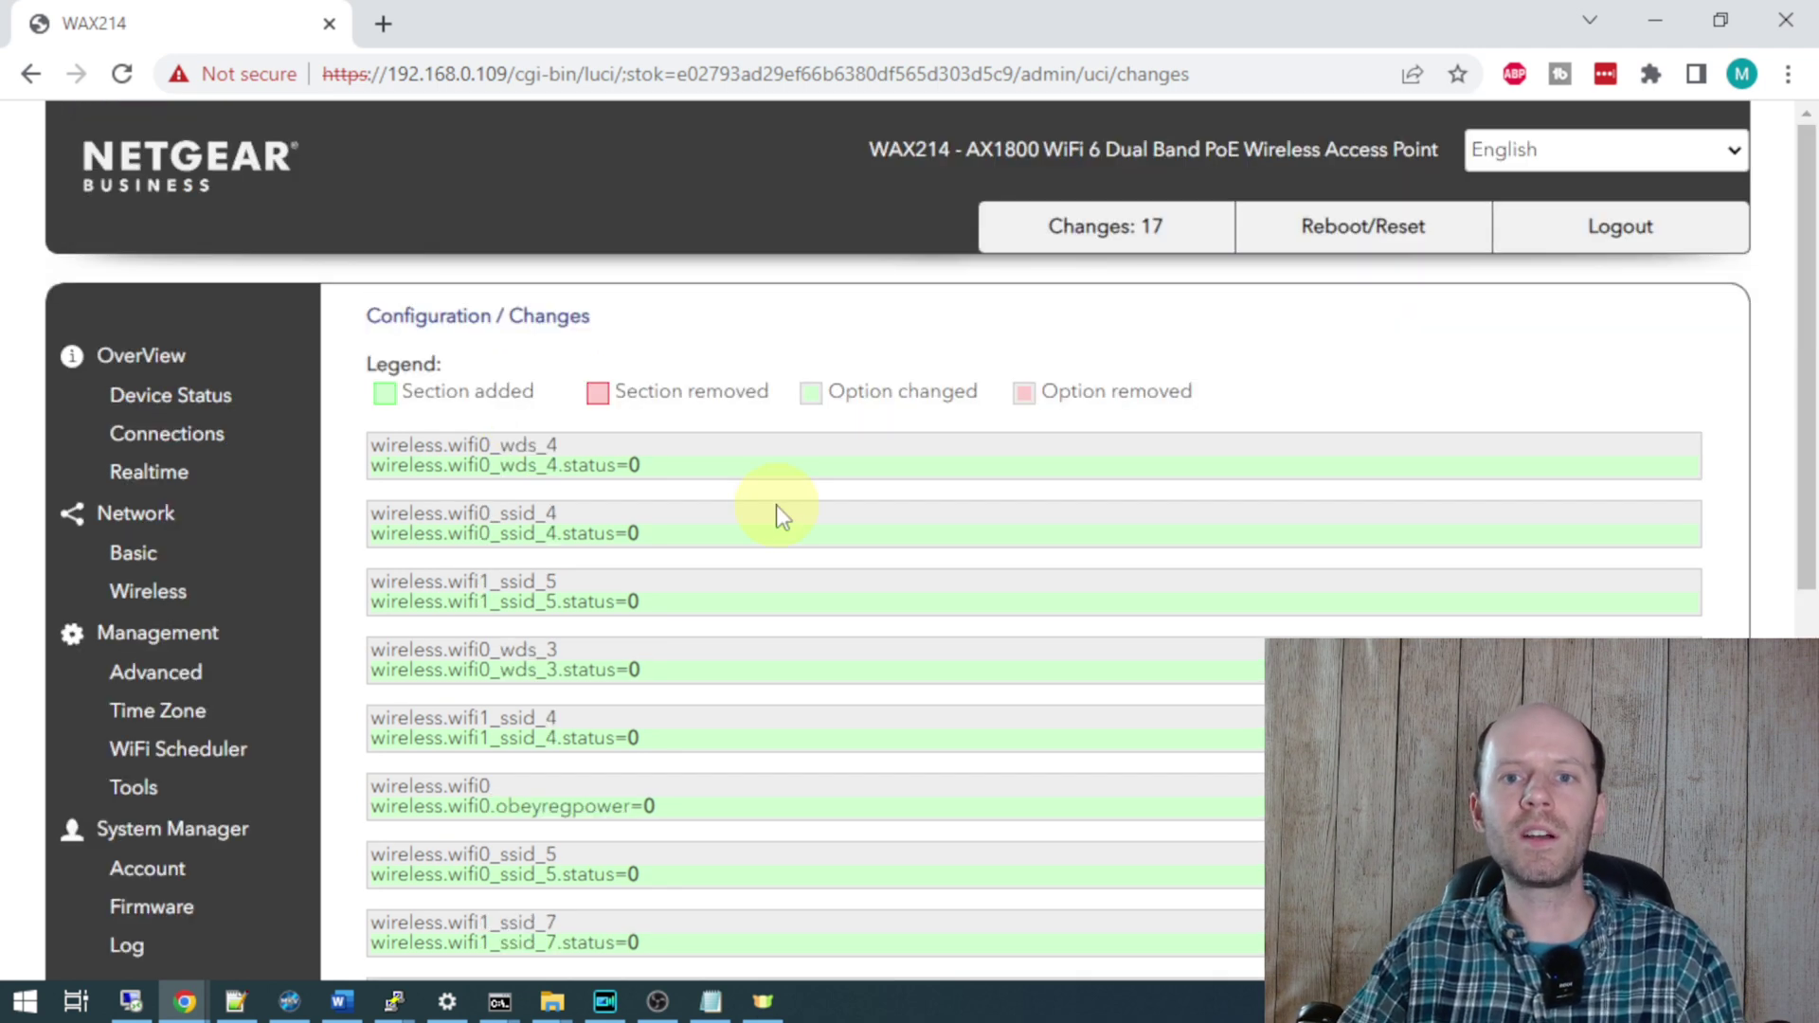